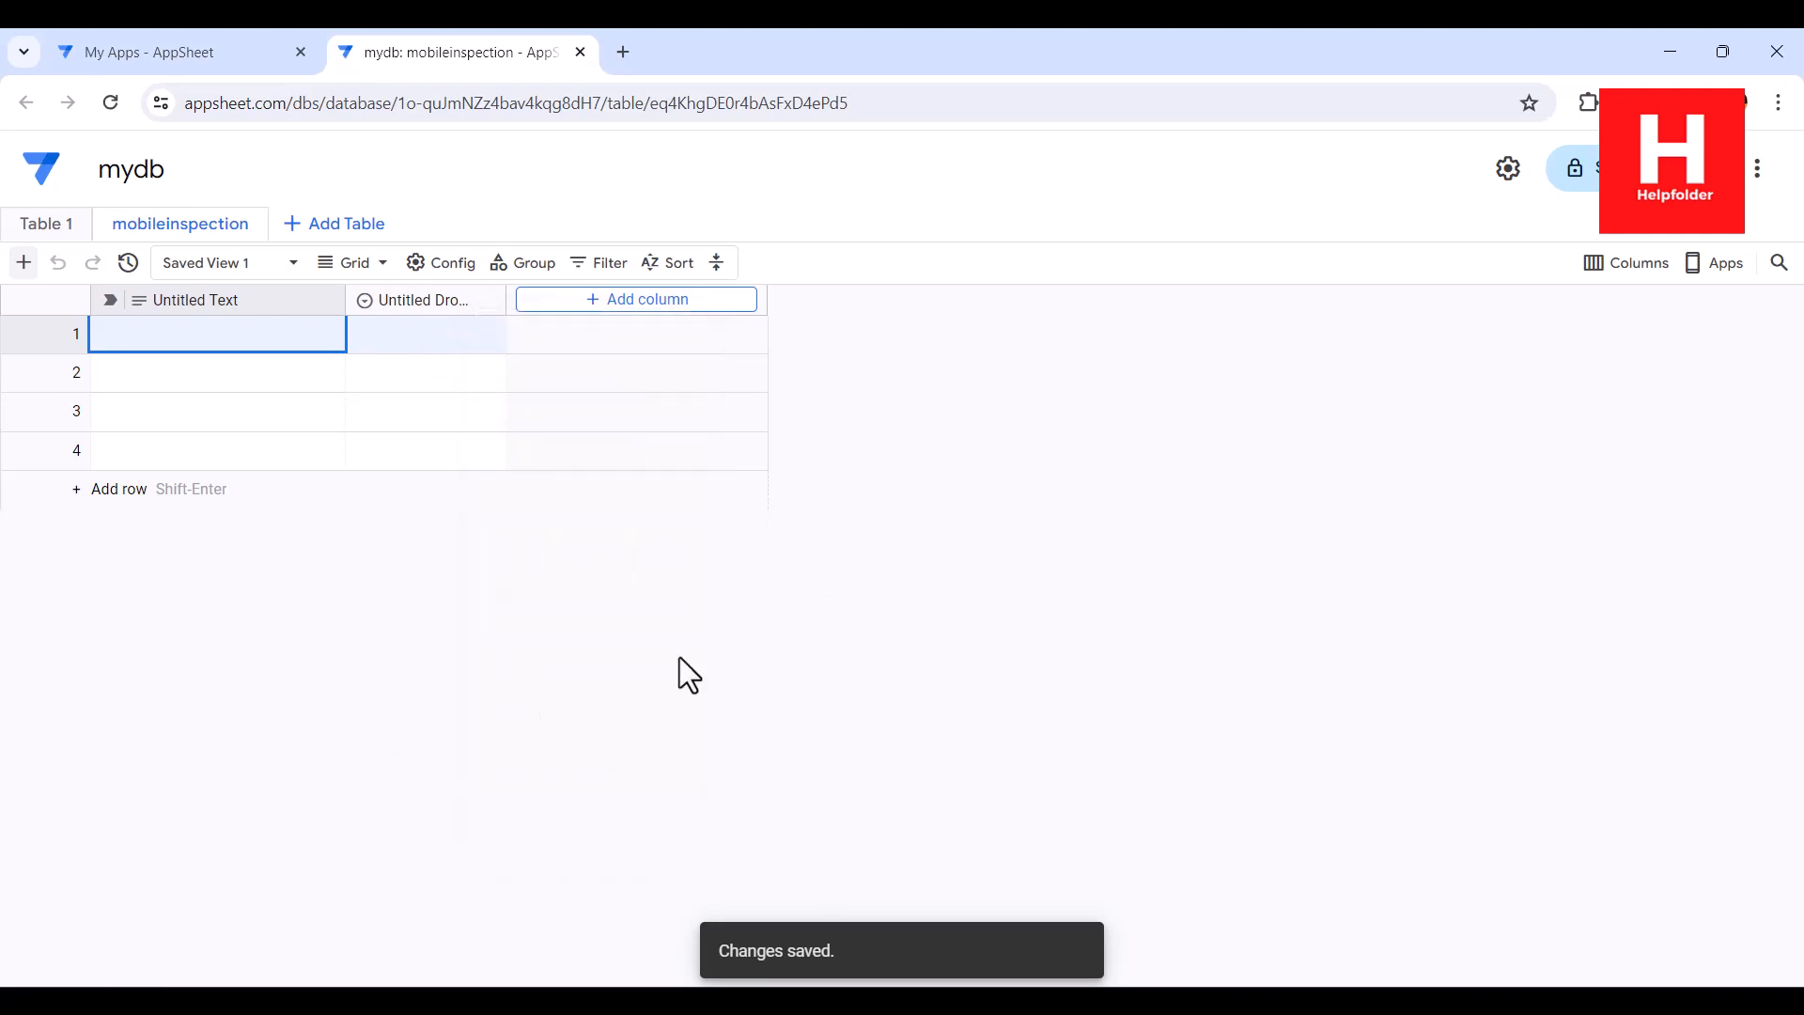
# Delete the untitled dropdown column from the mobileinspection table and try to delete the Untitled Text column
pyautogui.click(1034, 597)
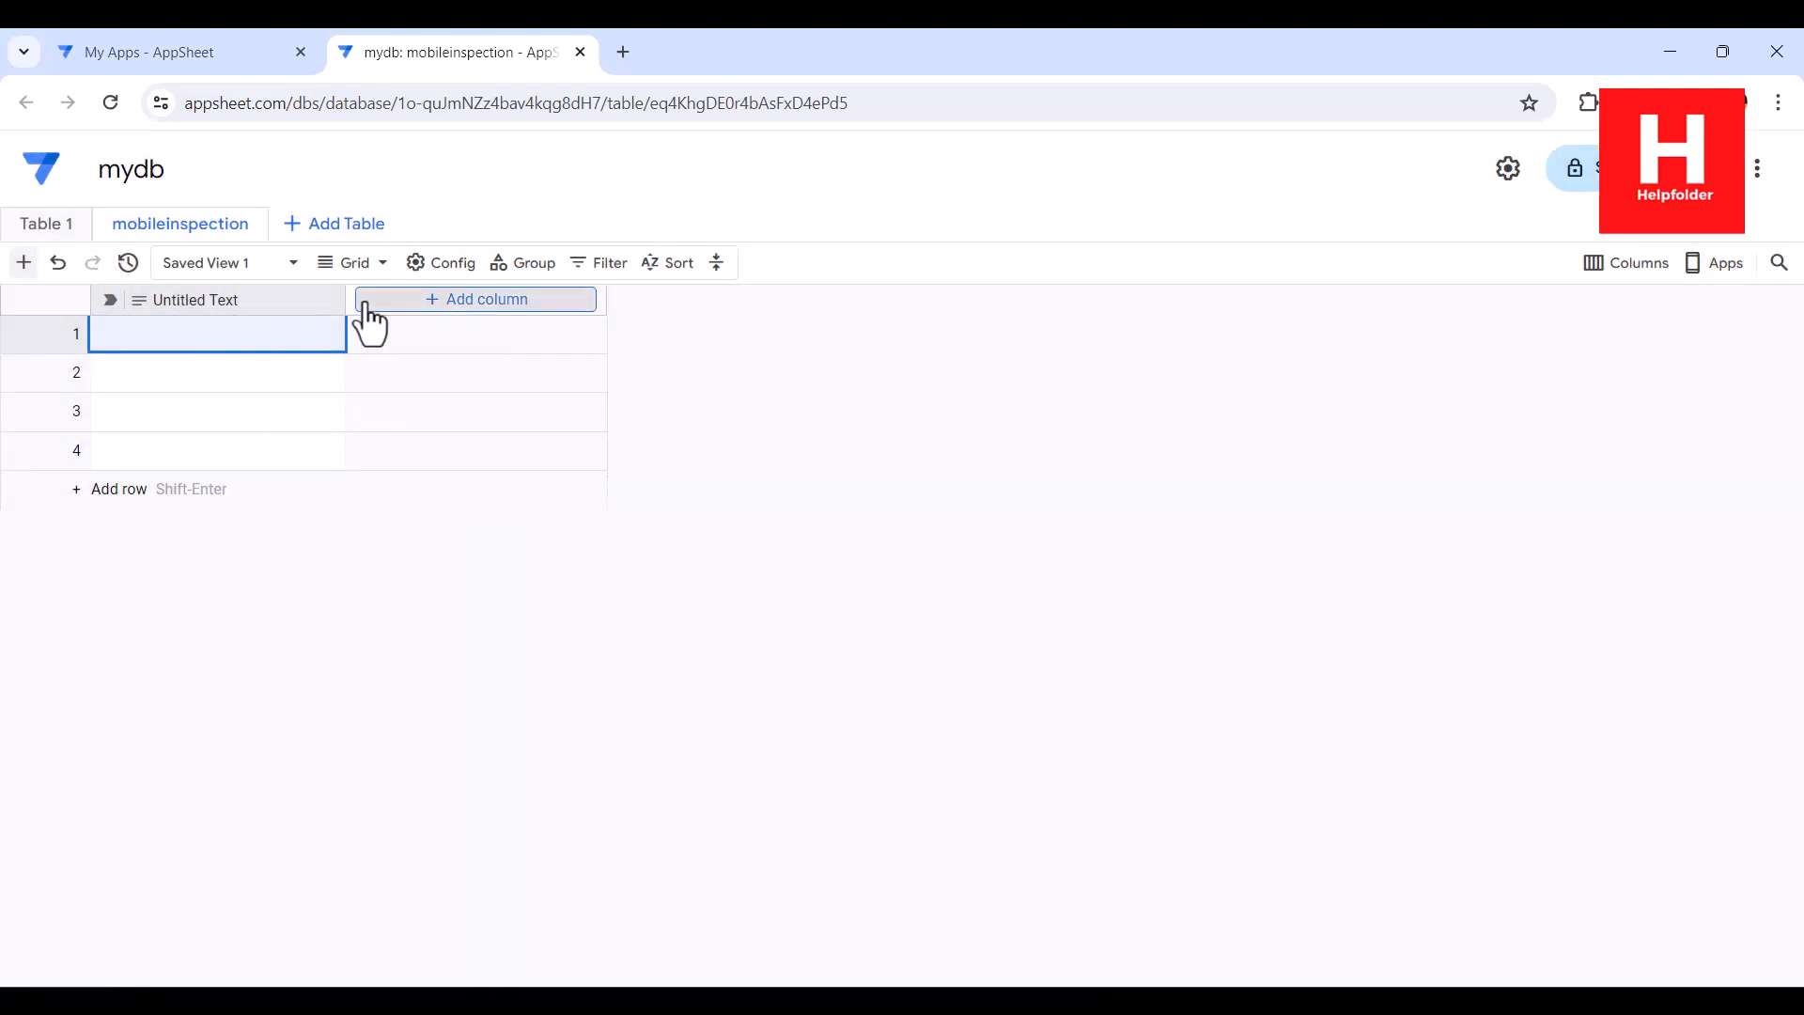
pyautogui.click(325, 300)
pyautogui.click(410, 737)
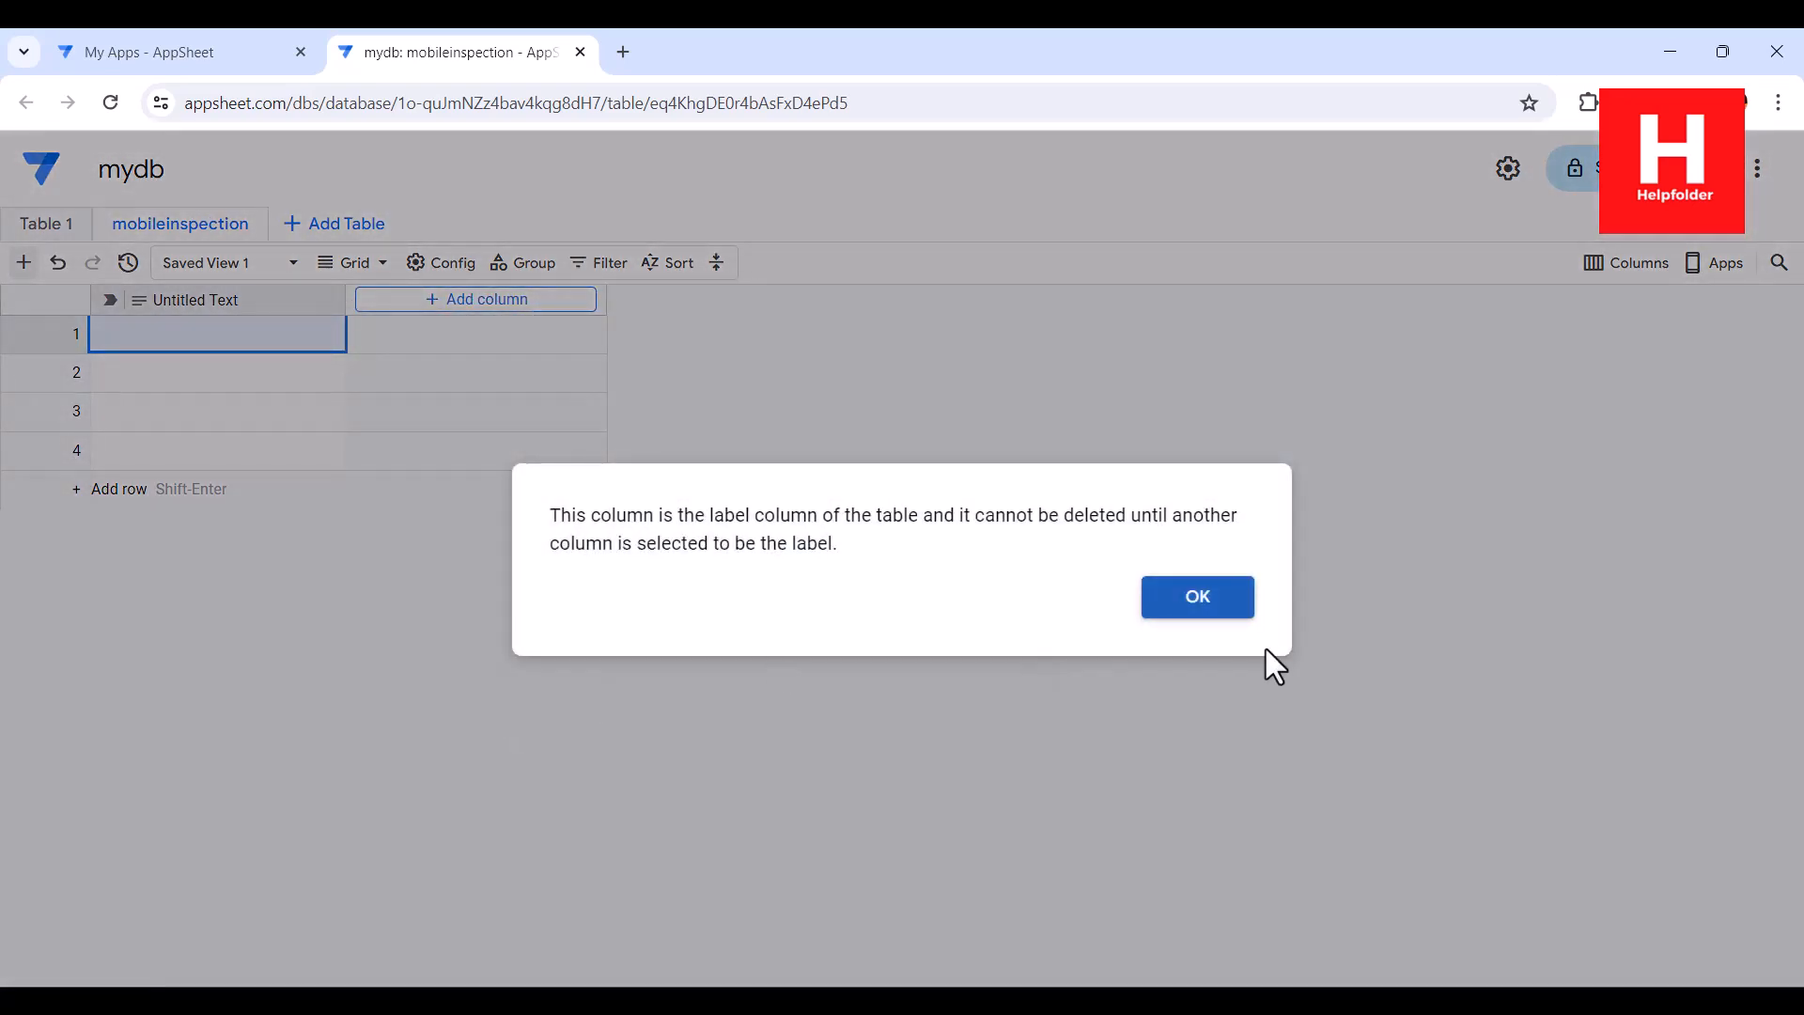
pyautogui.click(1202, 613)
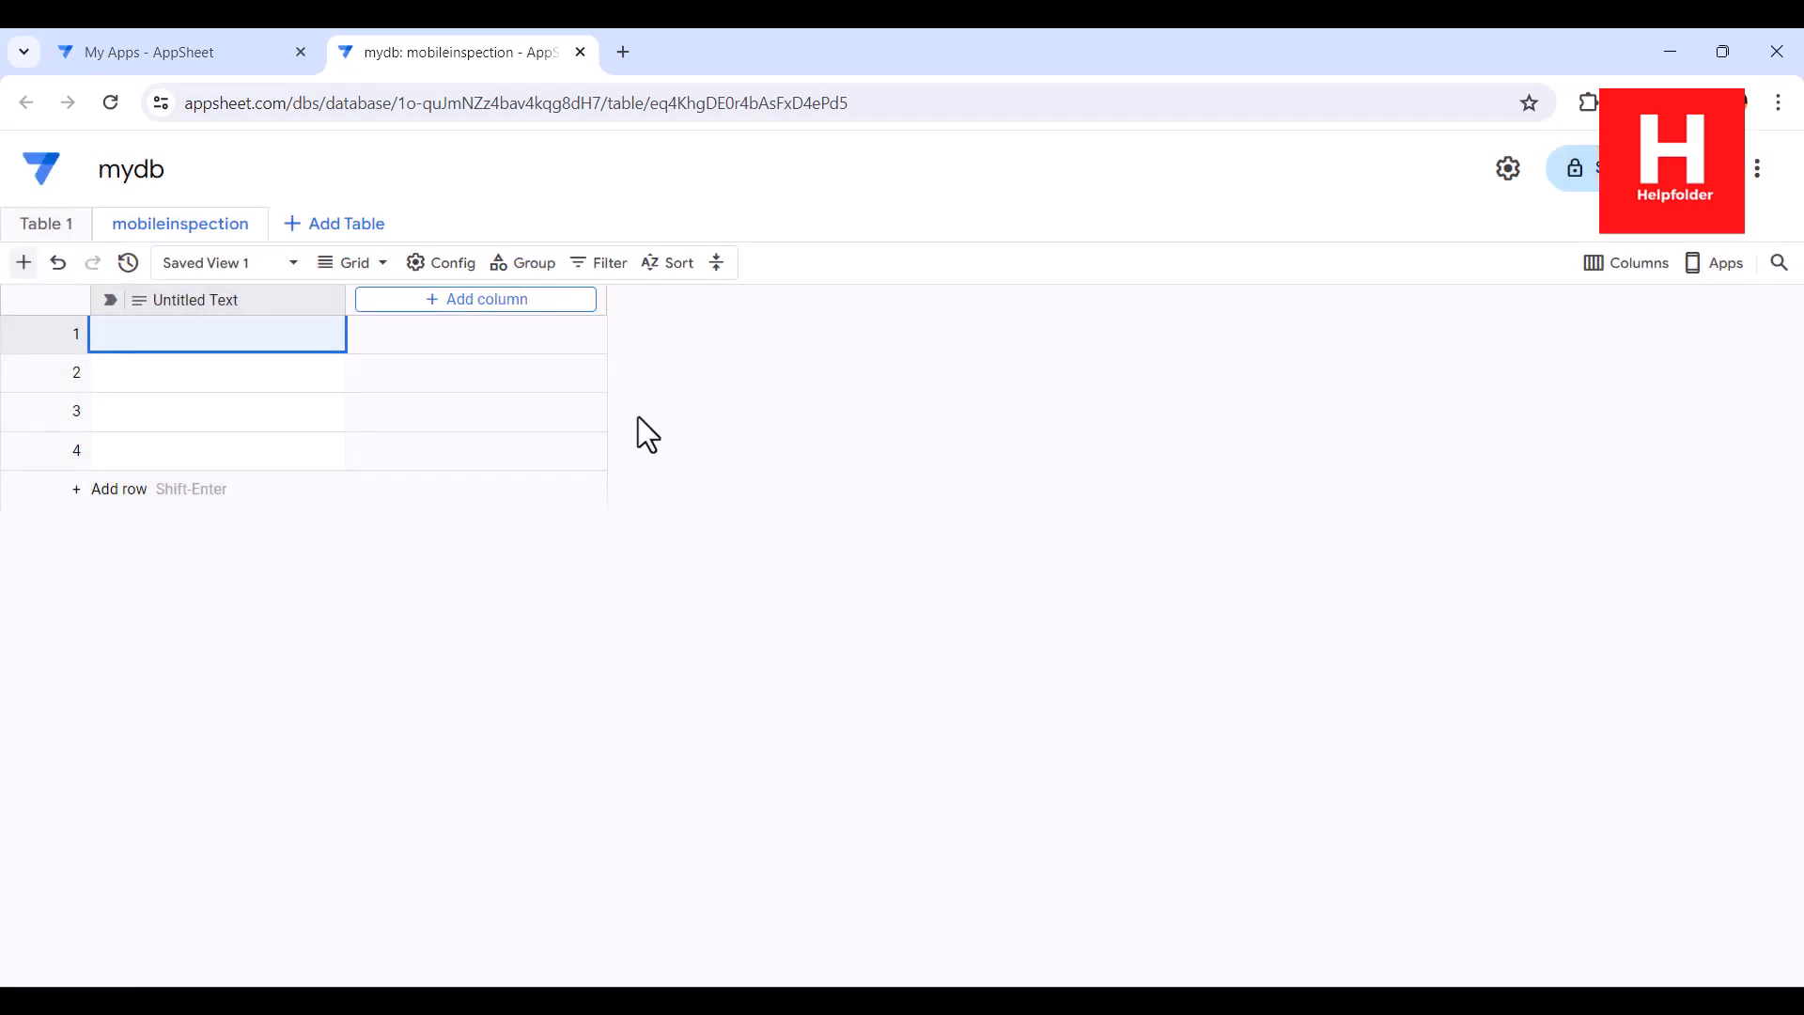
# Add a column named Date with the Date type to the mobileinspection table
pyautogui.click(505, 302)
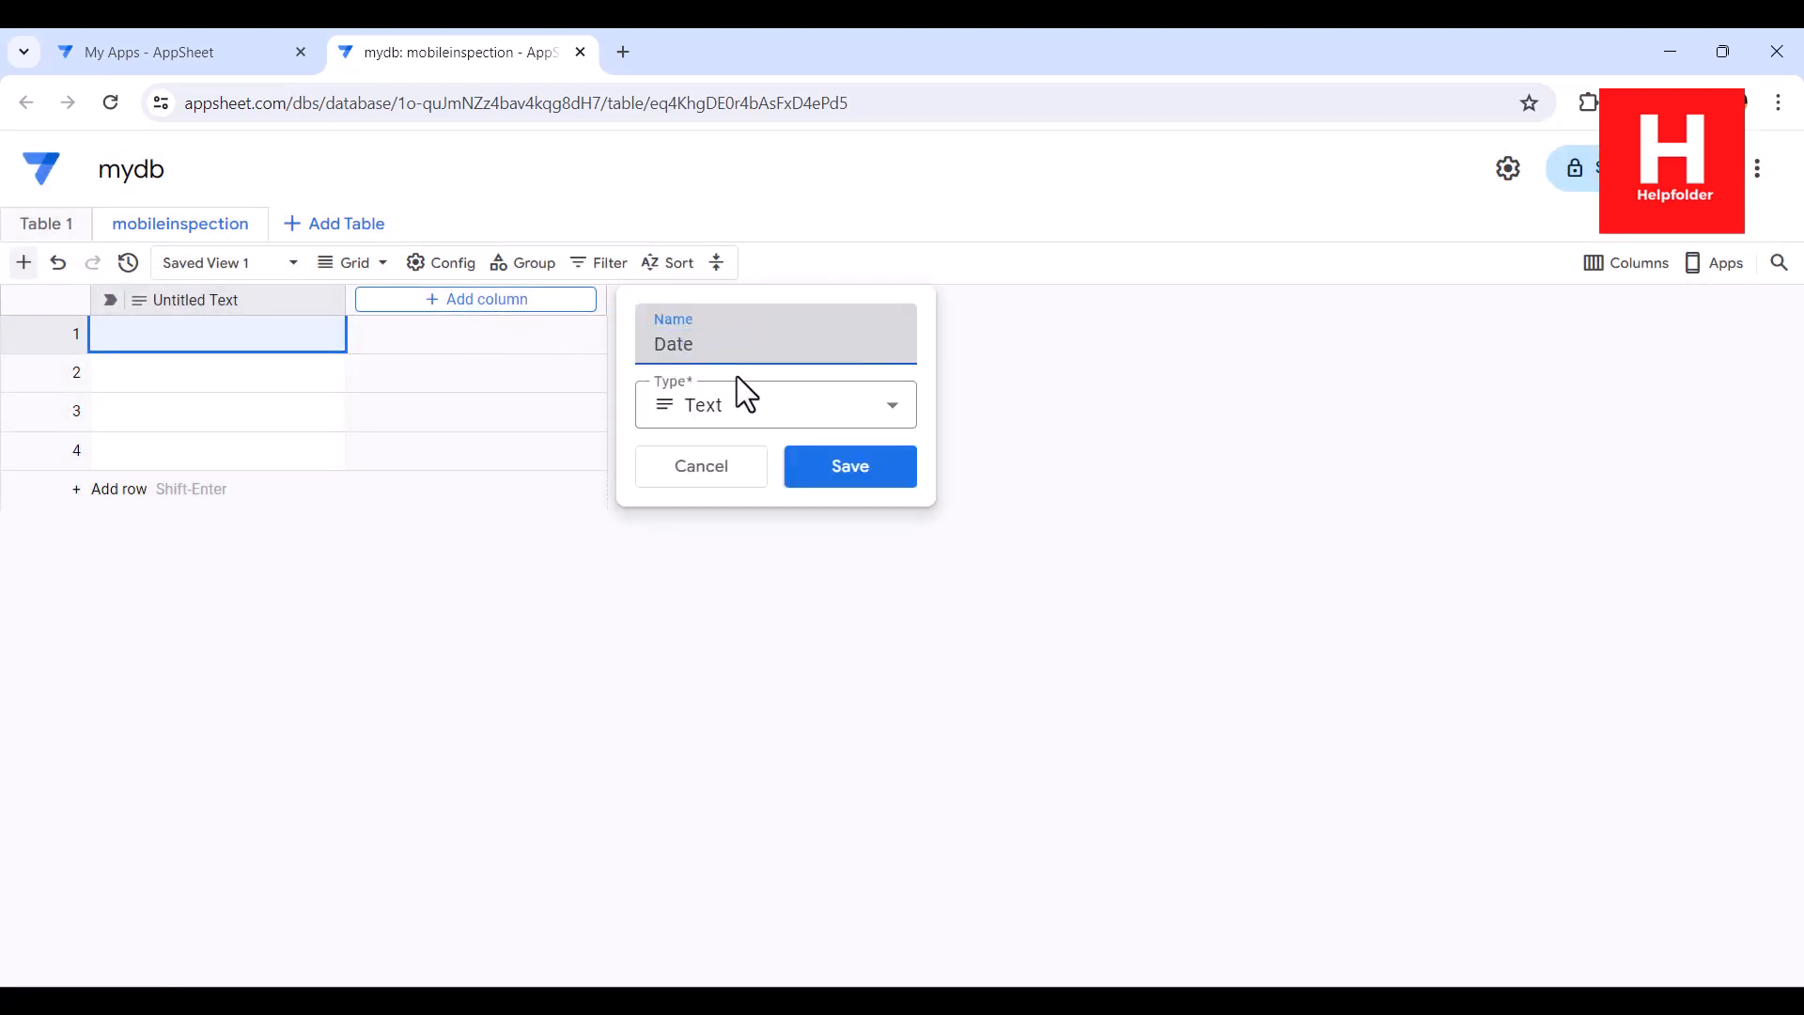
pyautogui.click(752, 404)
pyautogui.moveTo(913, 700); pyautogui.dragTo(918, 886)
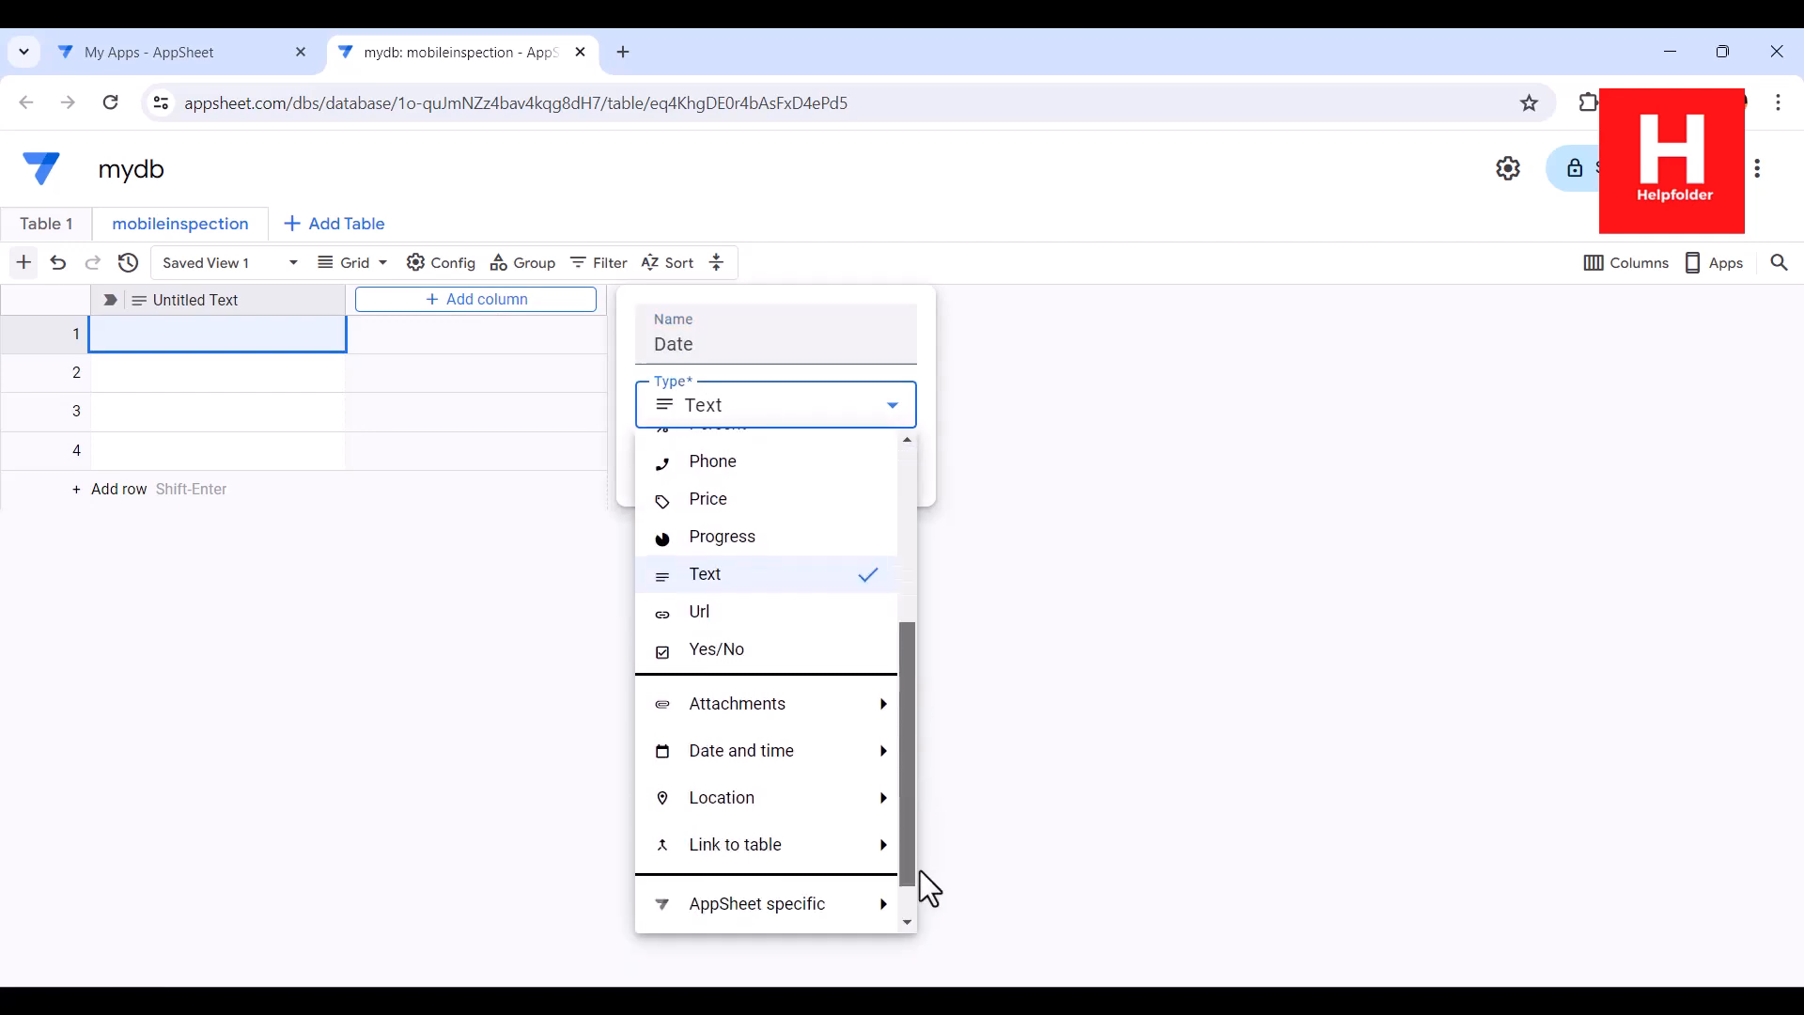
pyautogui.moveTo(825, 729)
pyautogui.click(965, 707)
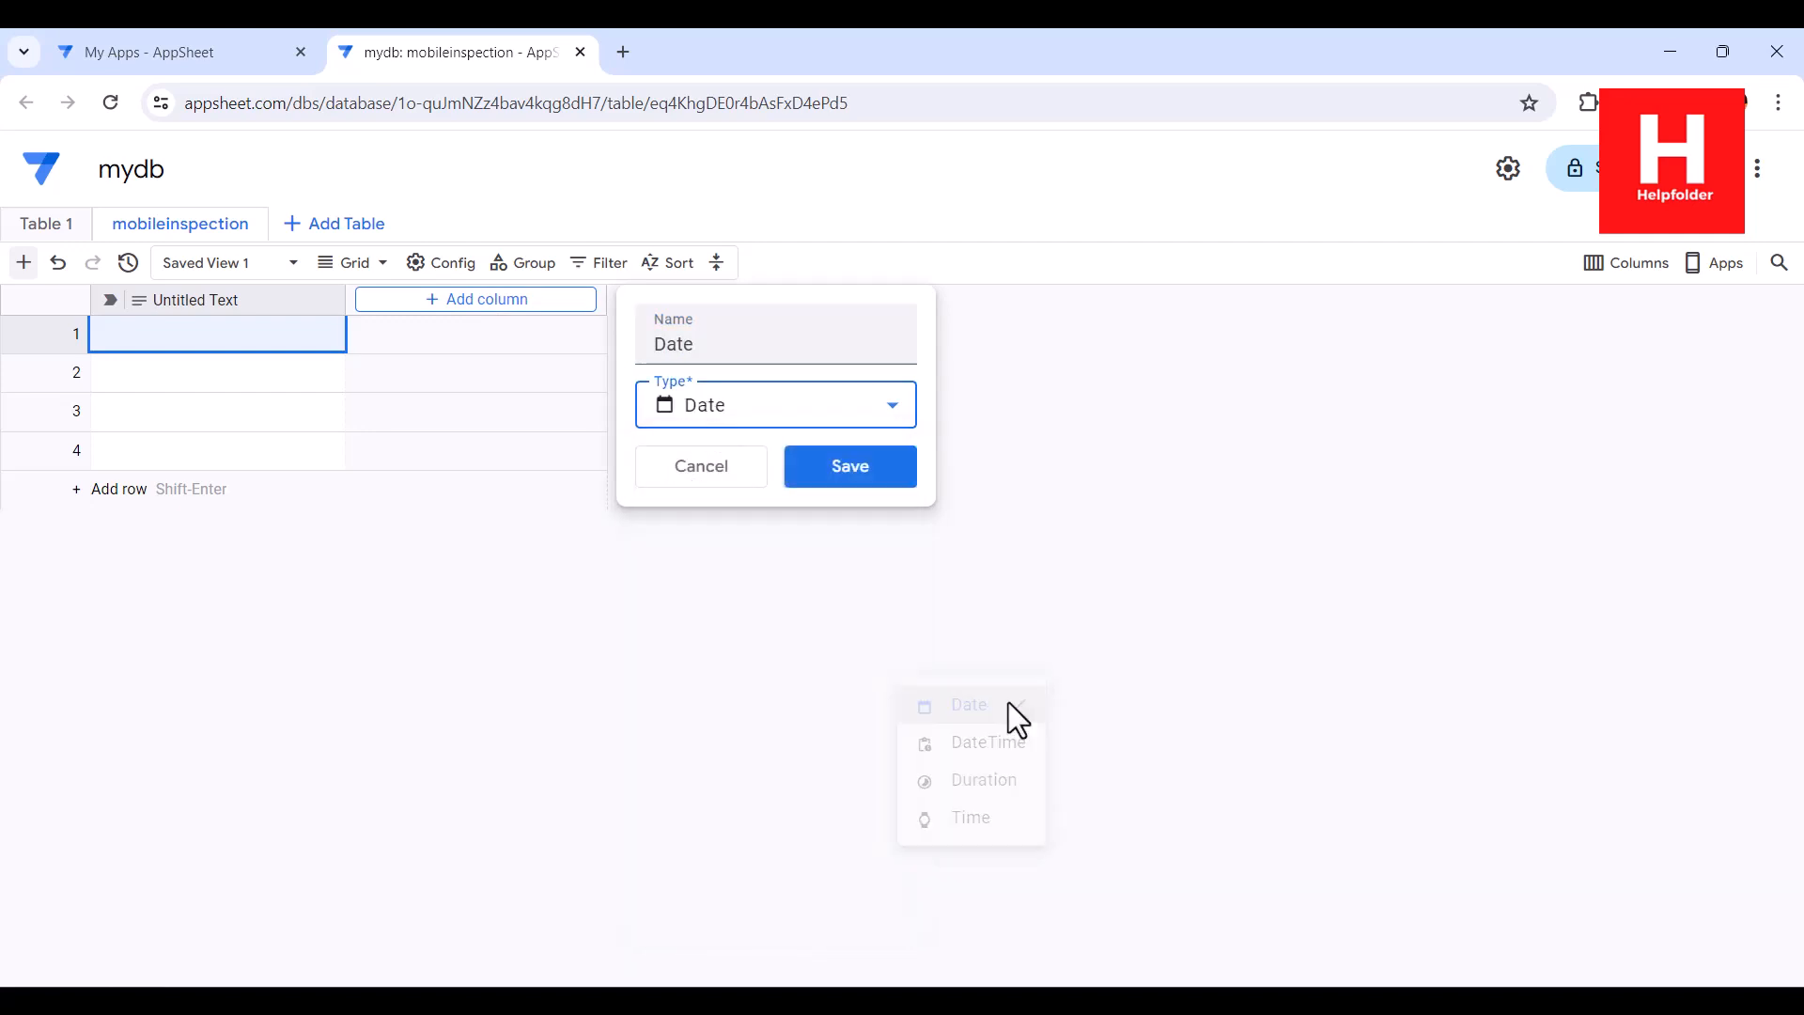
pyautogui.click(869, 475)
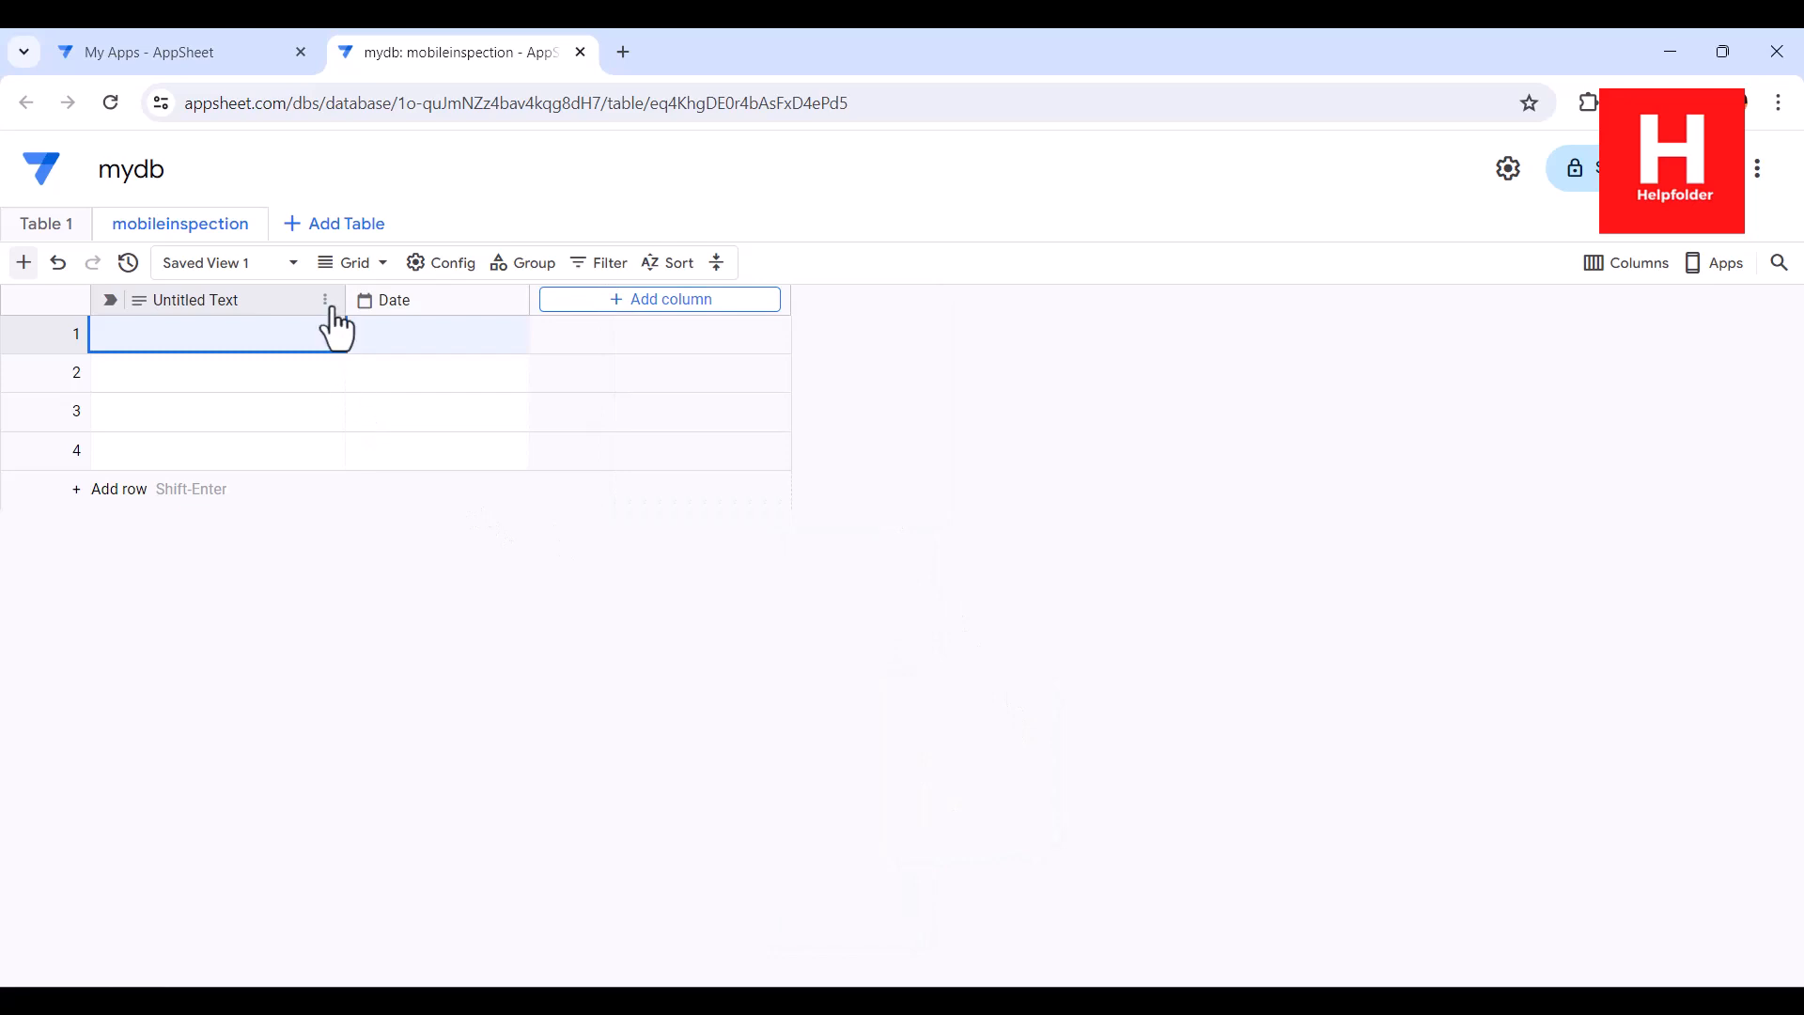
# Use the Date column as the table's label and delete the Untitled Text column
pyautogui.click(515, 299)
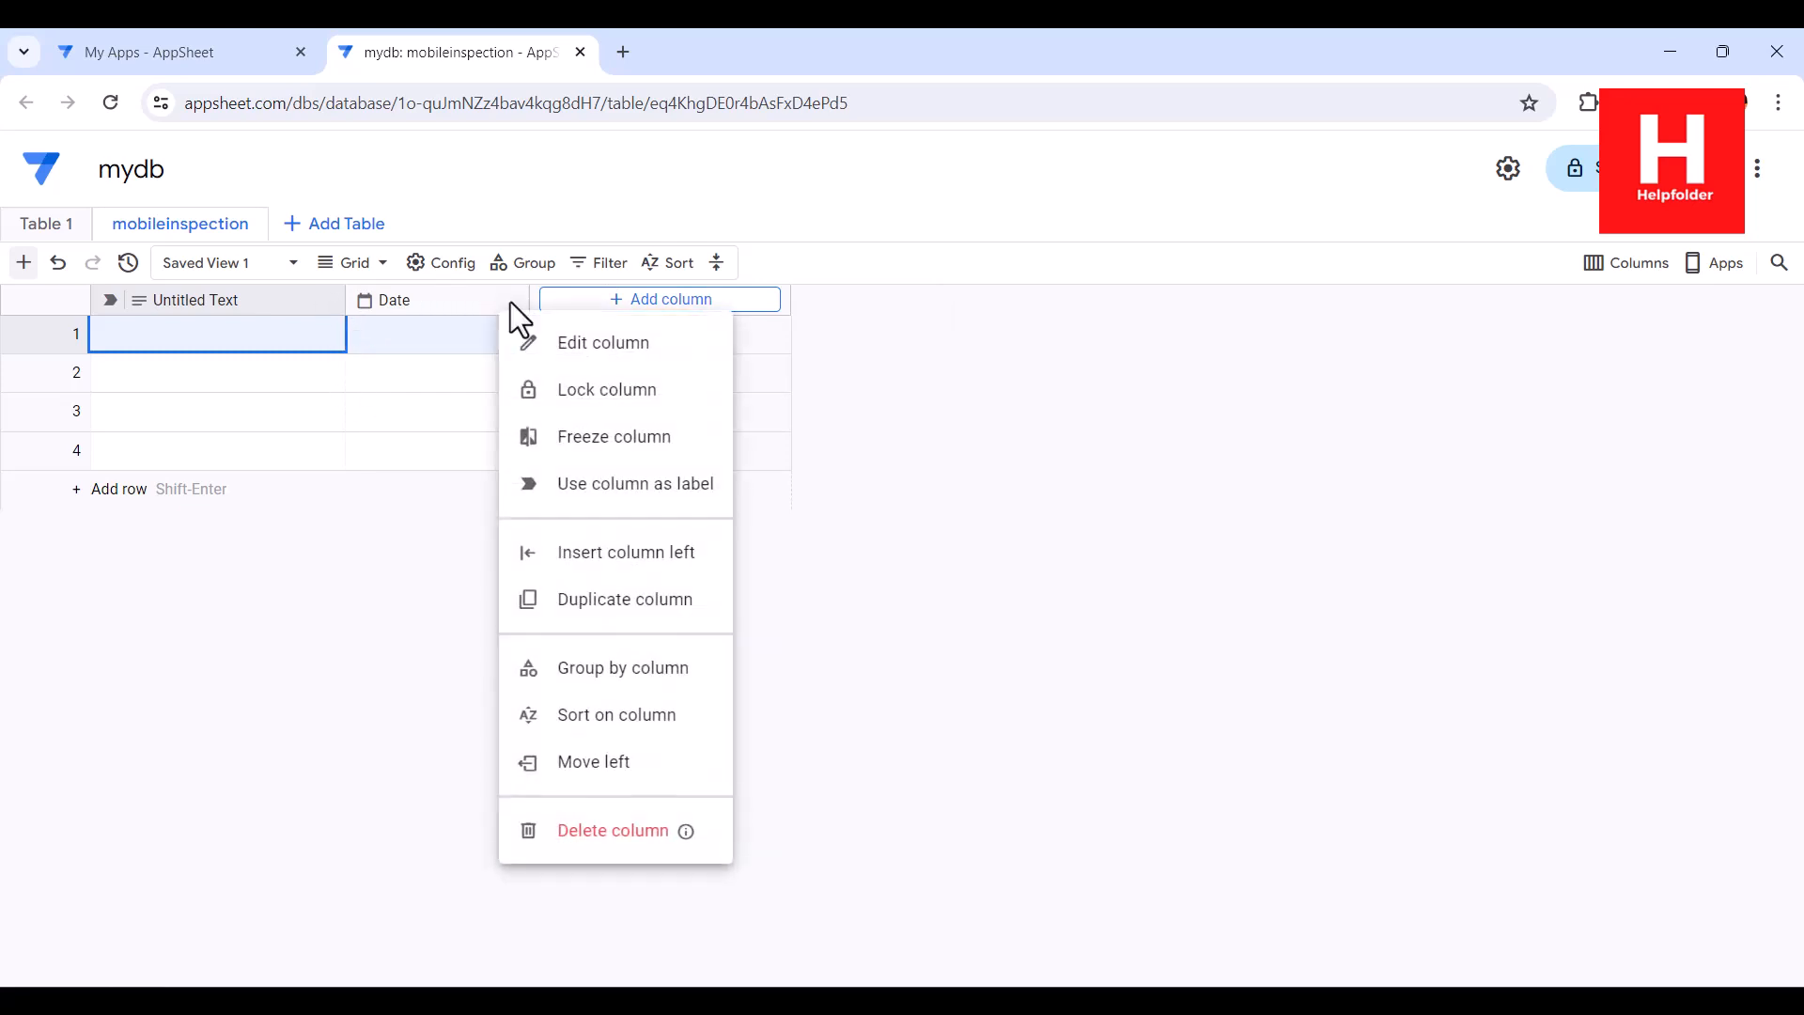
pyautogui.click(594, 503)
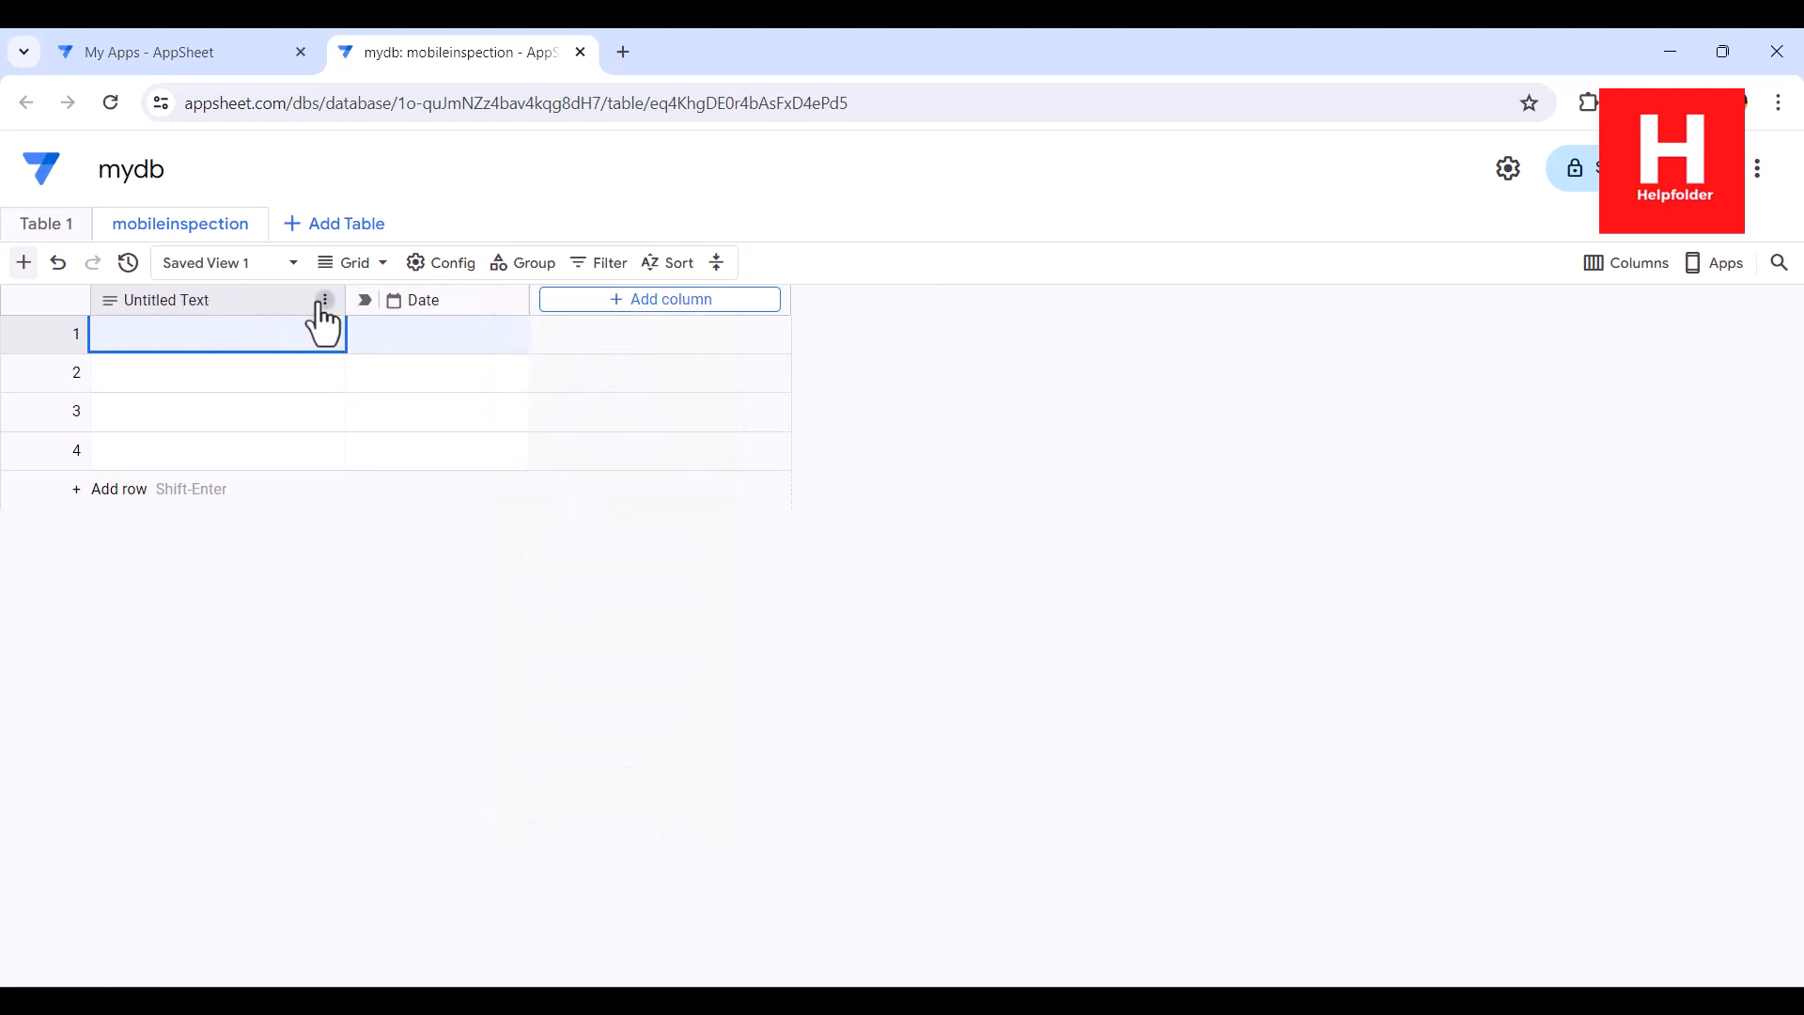
pyautogui.click(324, 301)
pyautogui.click(402, 831)
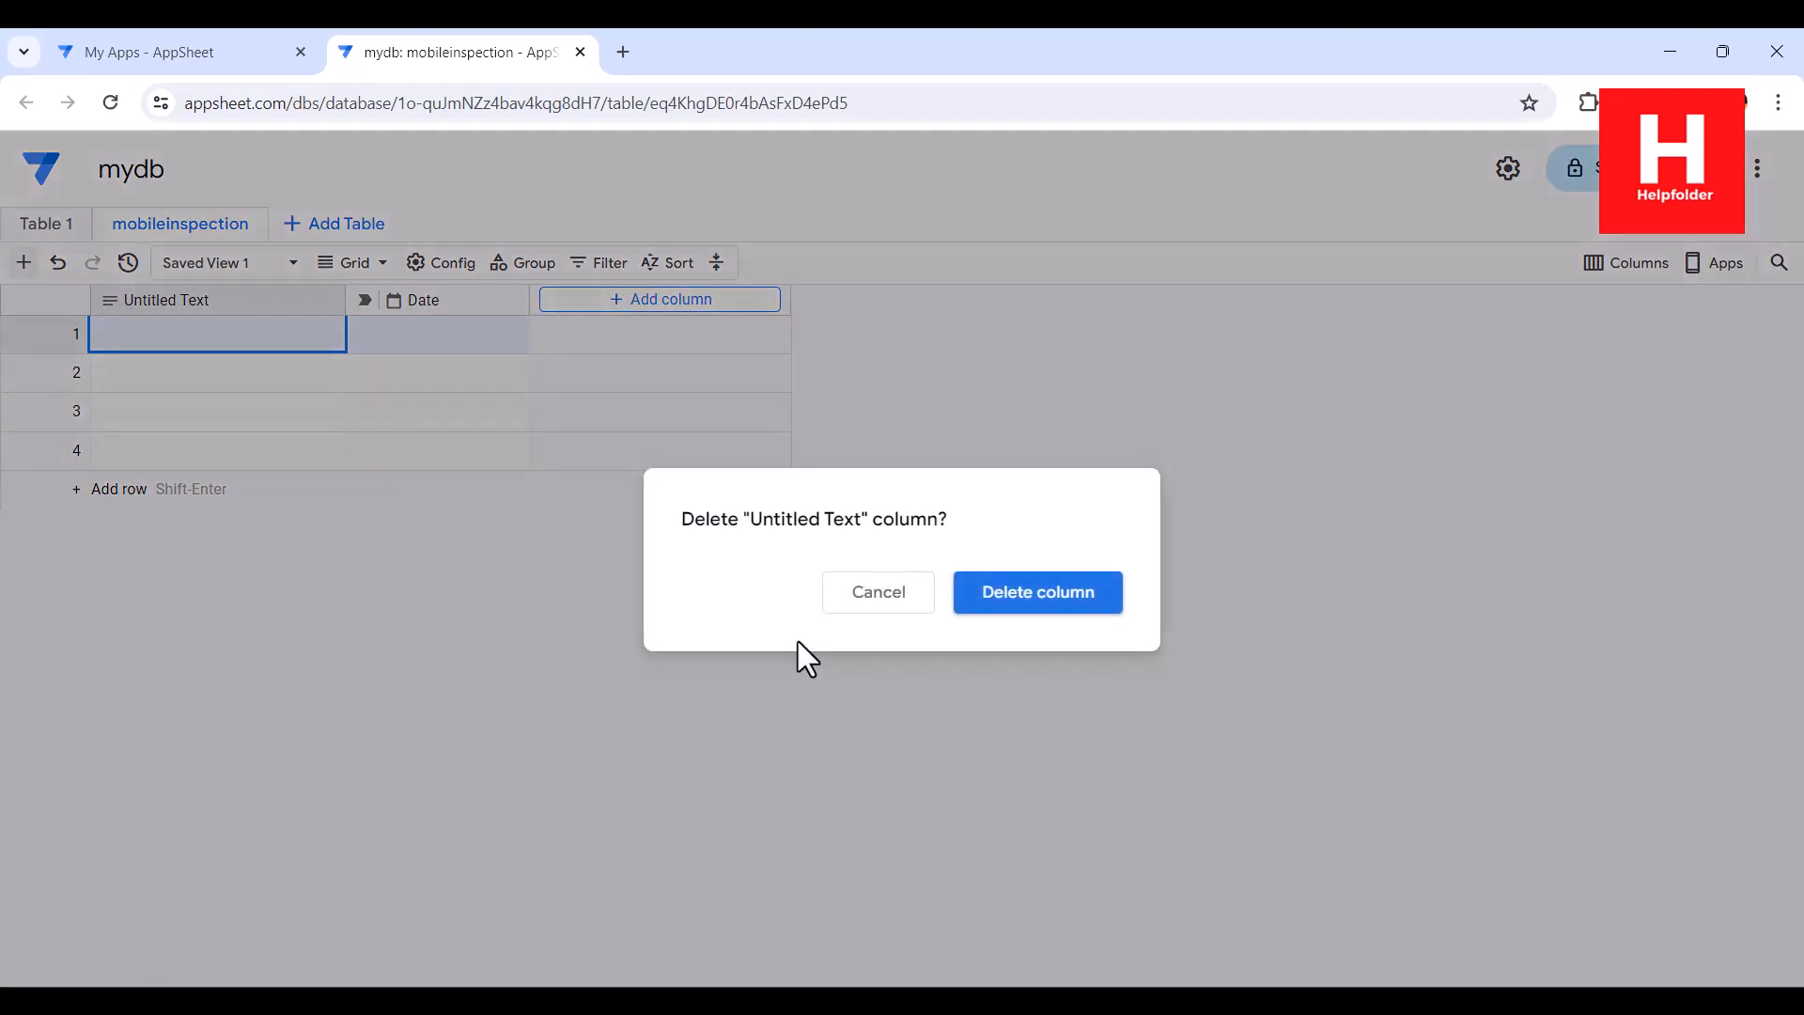
pyautogui.click(1007, 595)
# Add an Enum column named Equipement with the values Yes and No
pyautogui.click(436, 299)
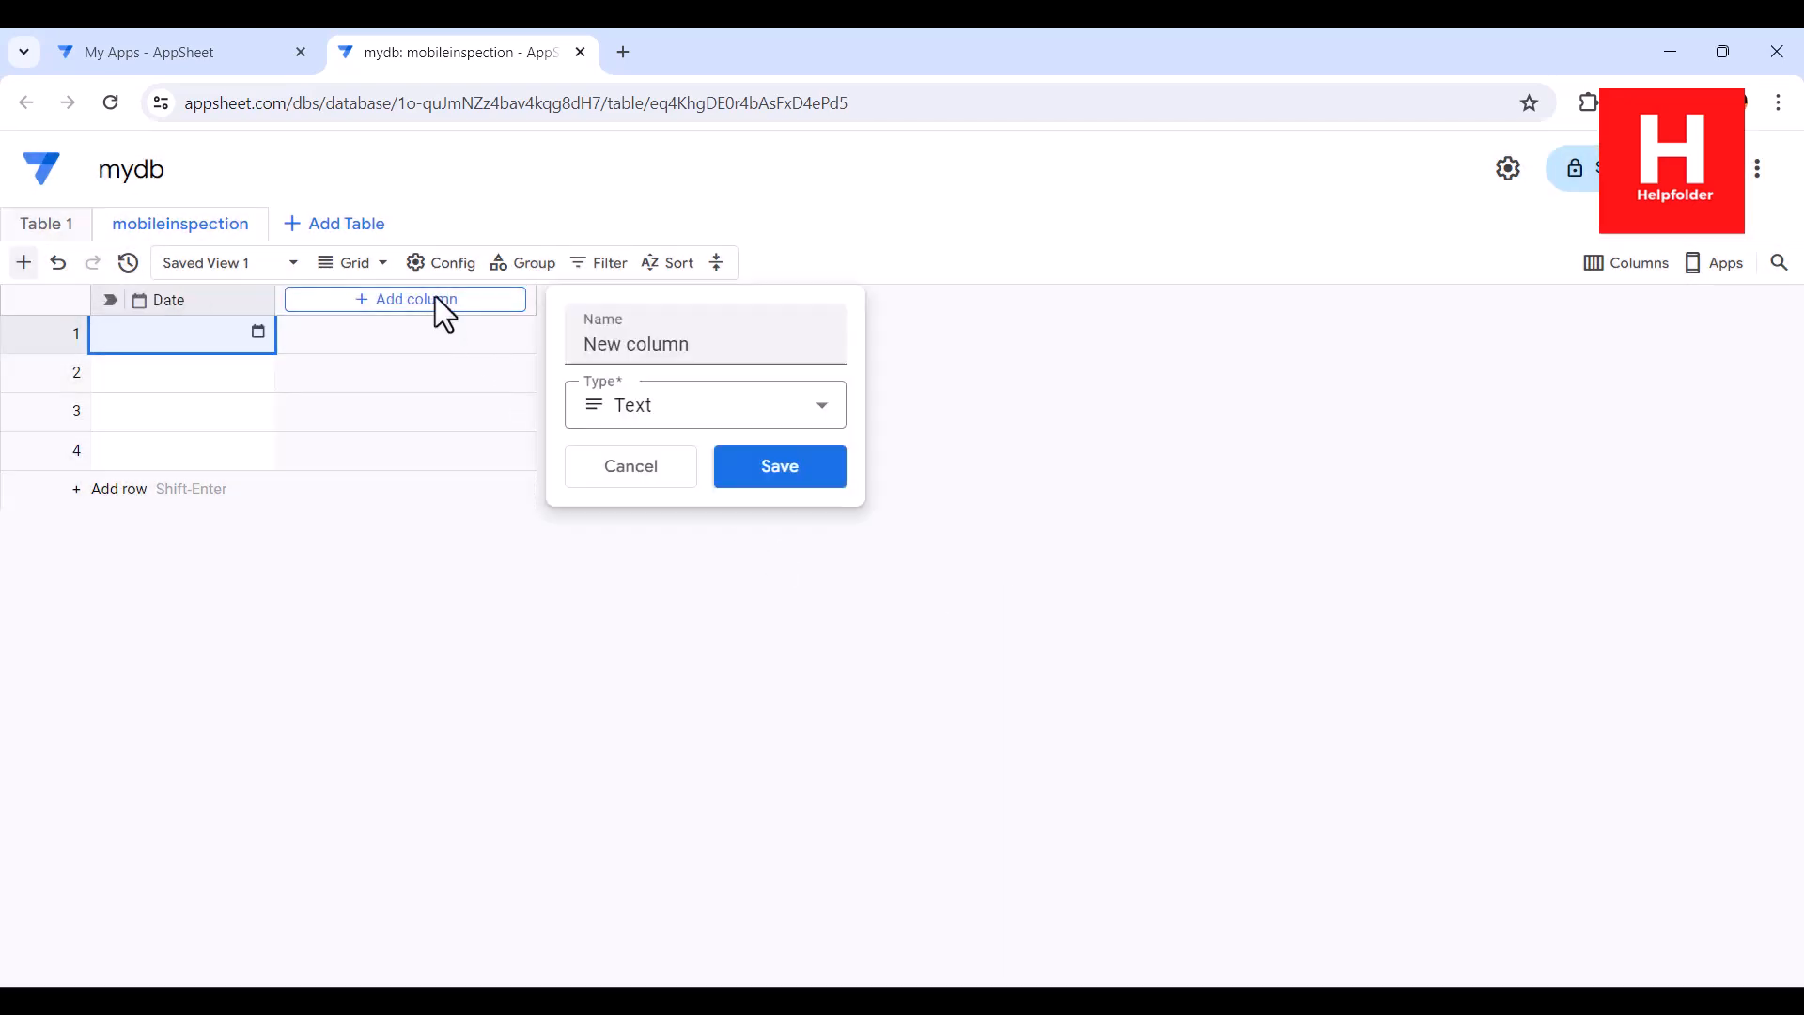
pyautogui.write('Equip')
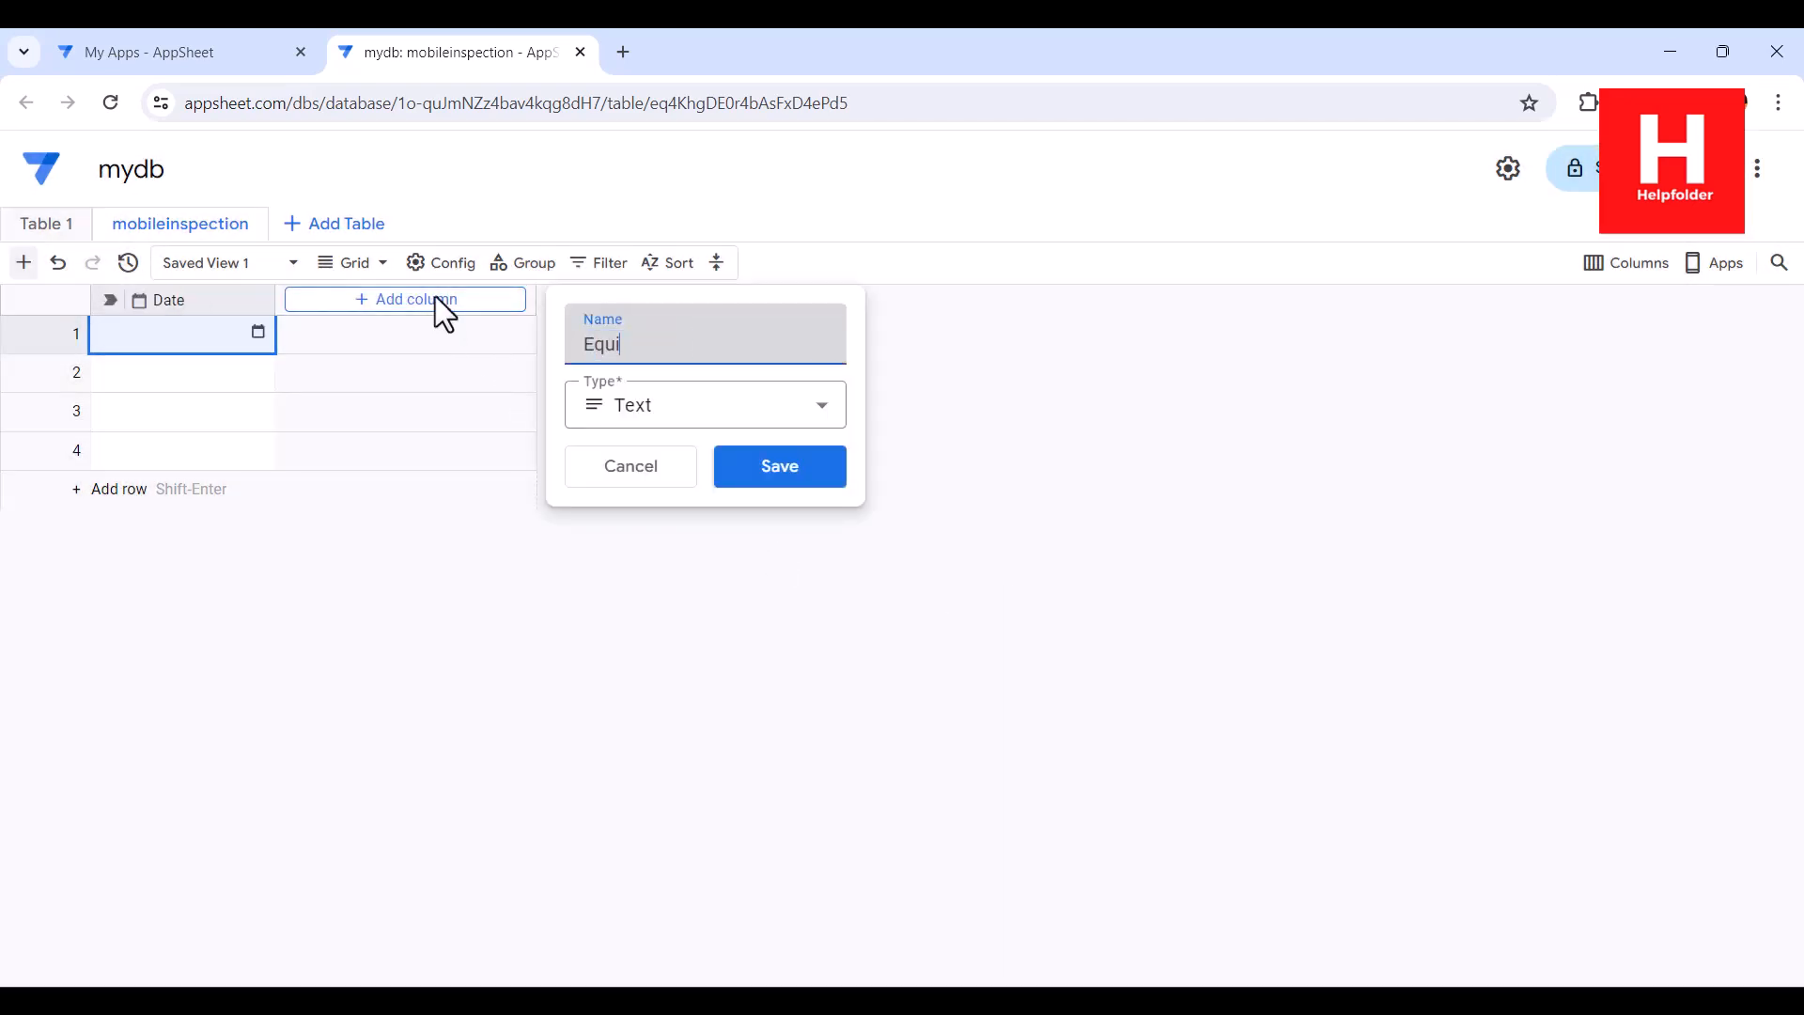
pyautogui.press('BackSpace')
pyautogui.write('pement')
pyautogui.click(634, 406)
pyautogui.click(657, 571)
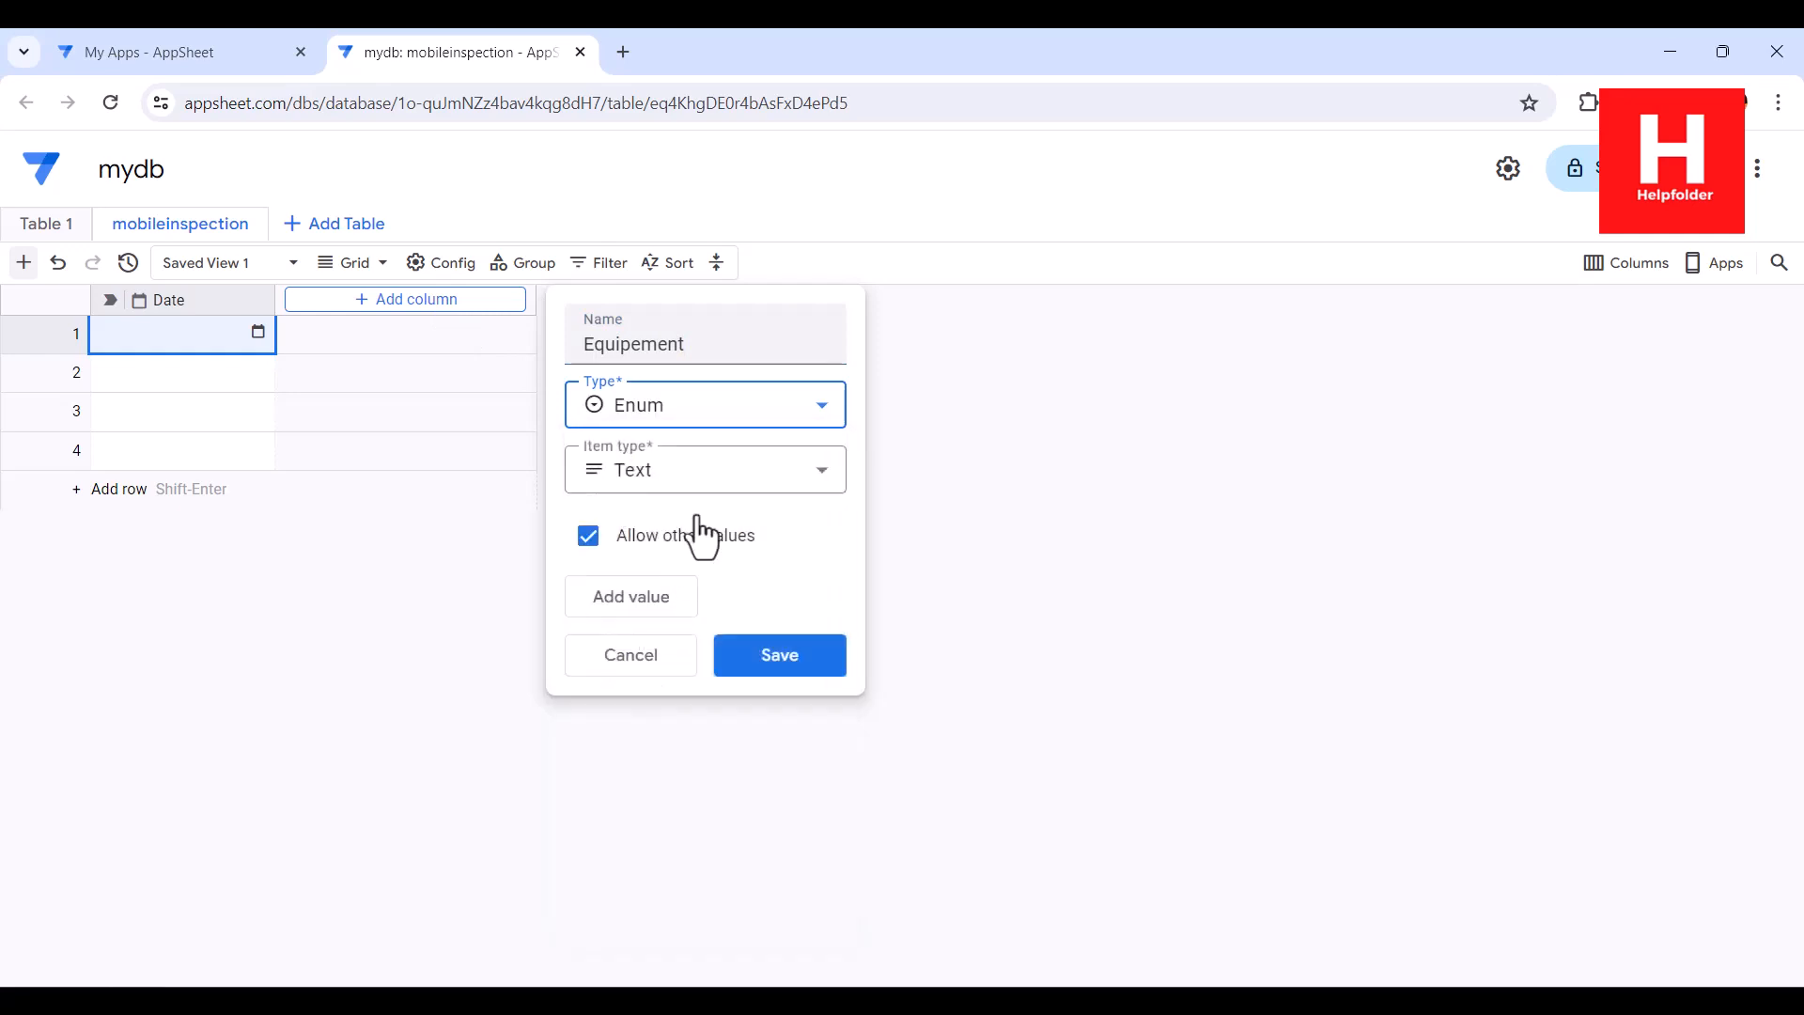
pyautogui.click(669, 599)
pyautogui.write('Y')
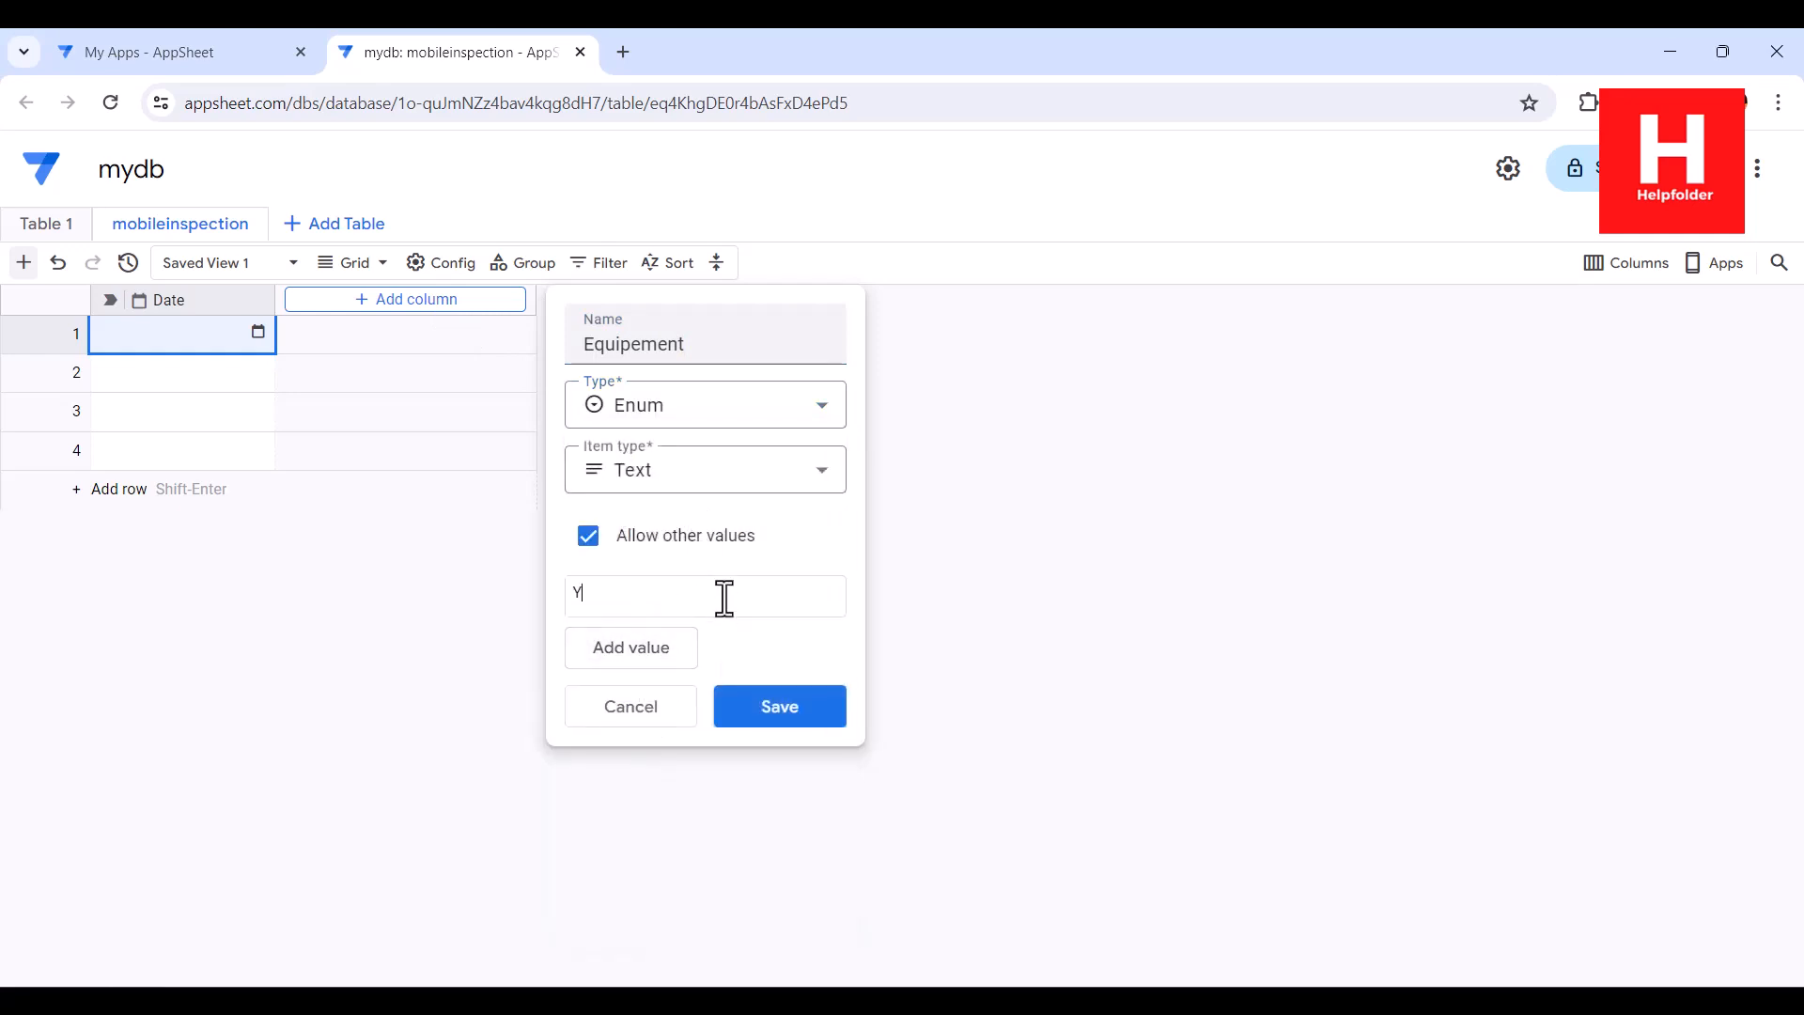
pyautogui.write('es')
pyautogui.click(632, 653)
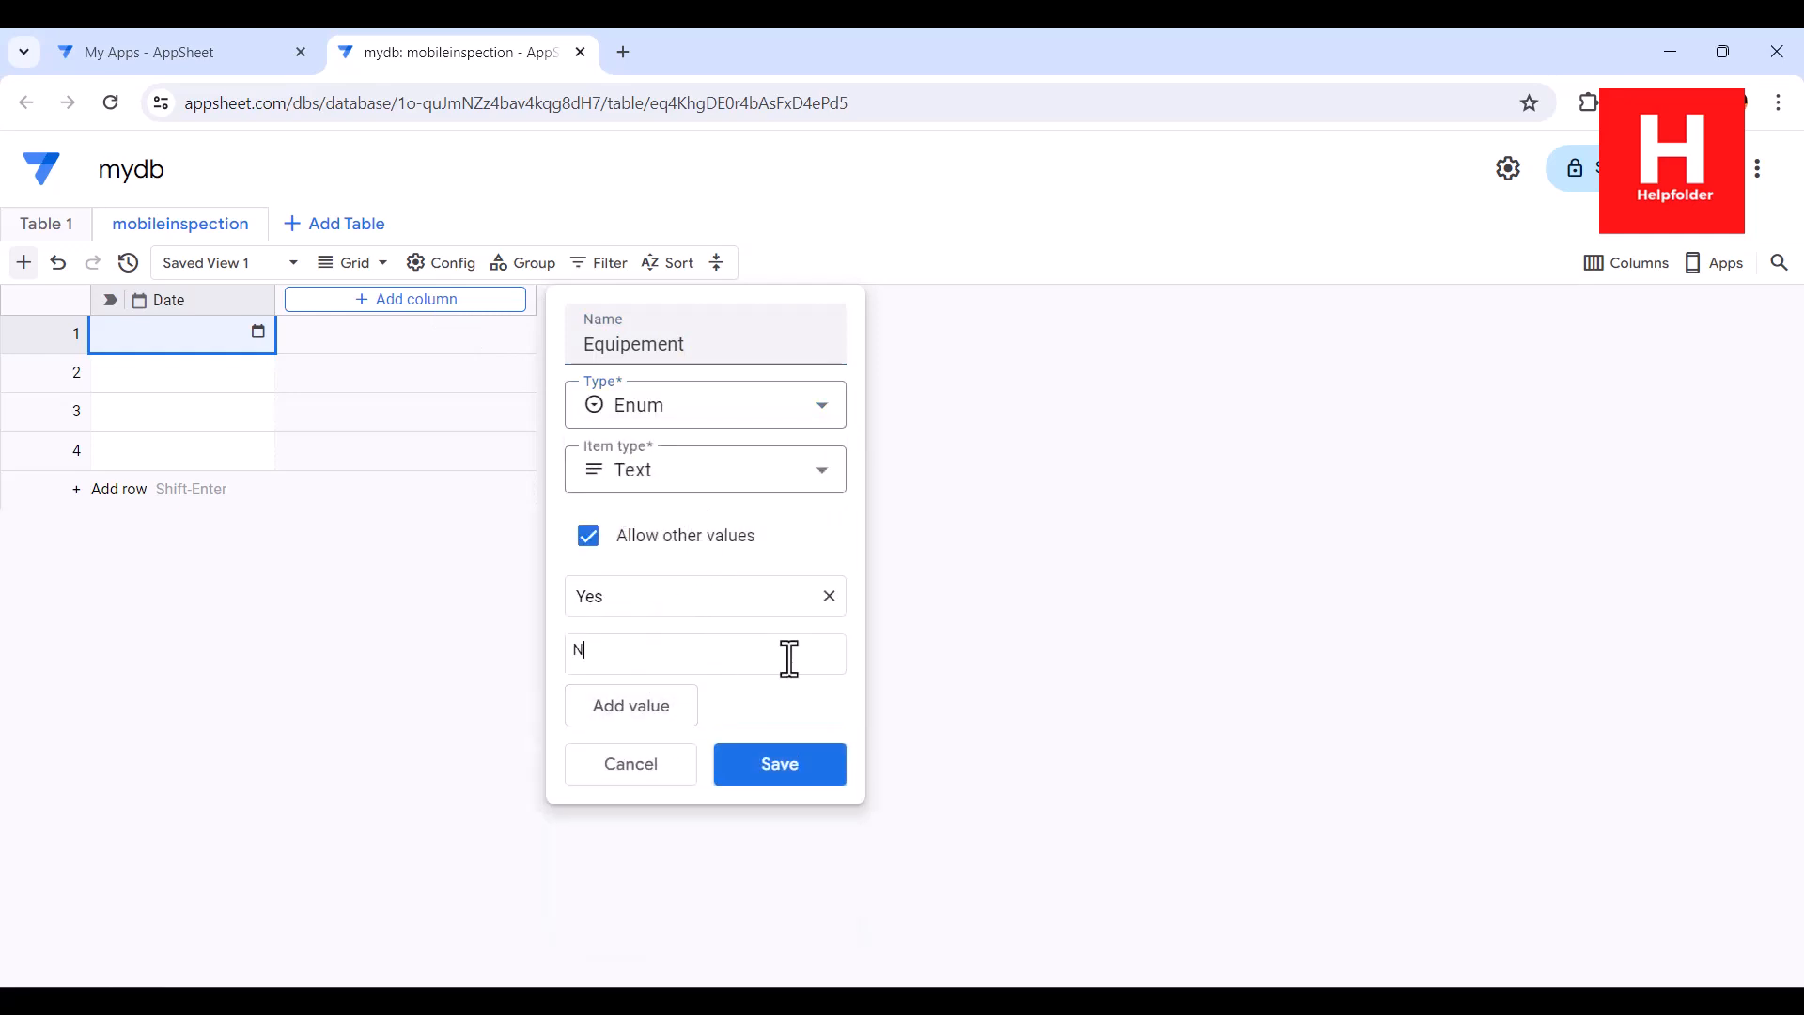
pyautogui.click(780, 764)
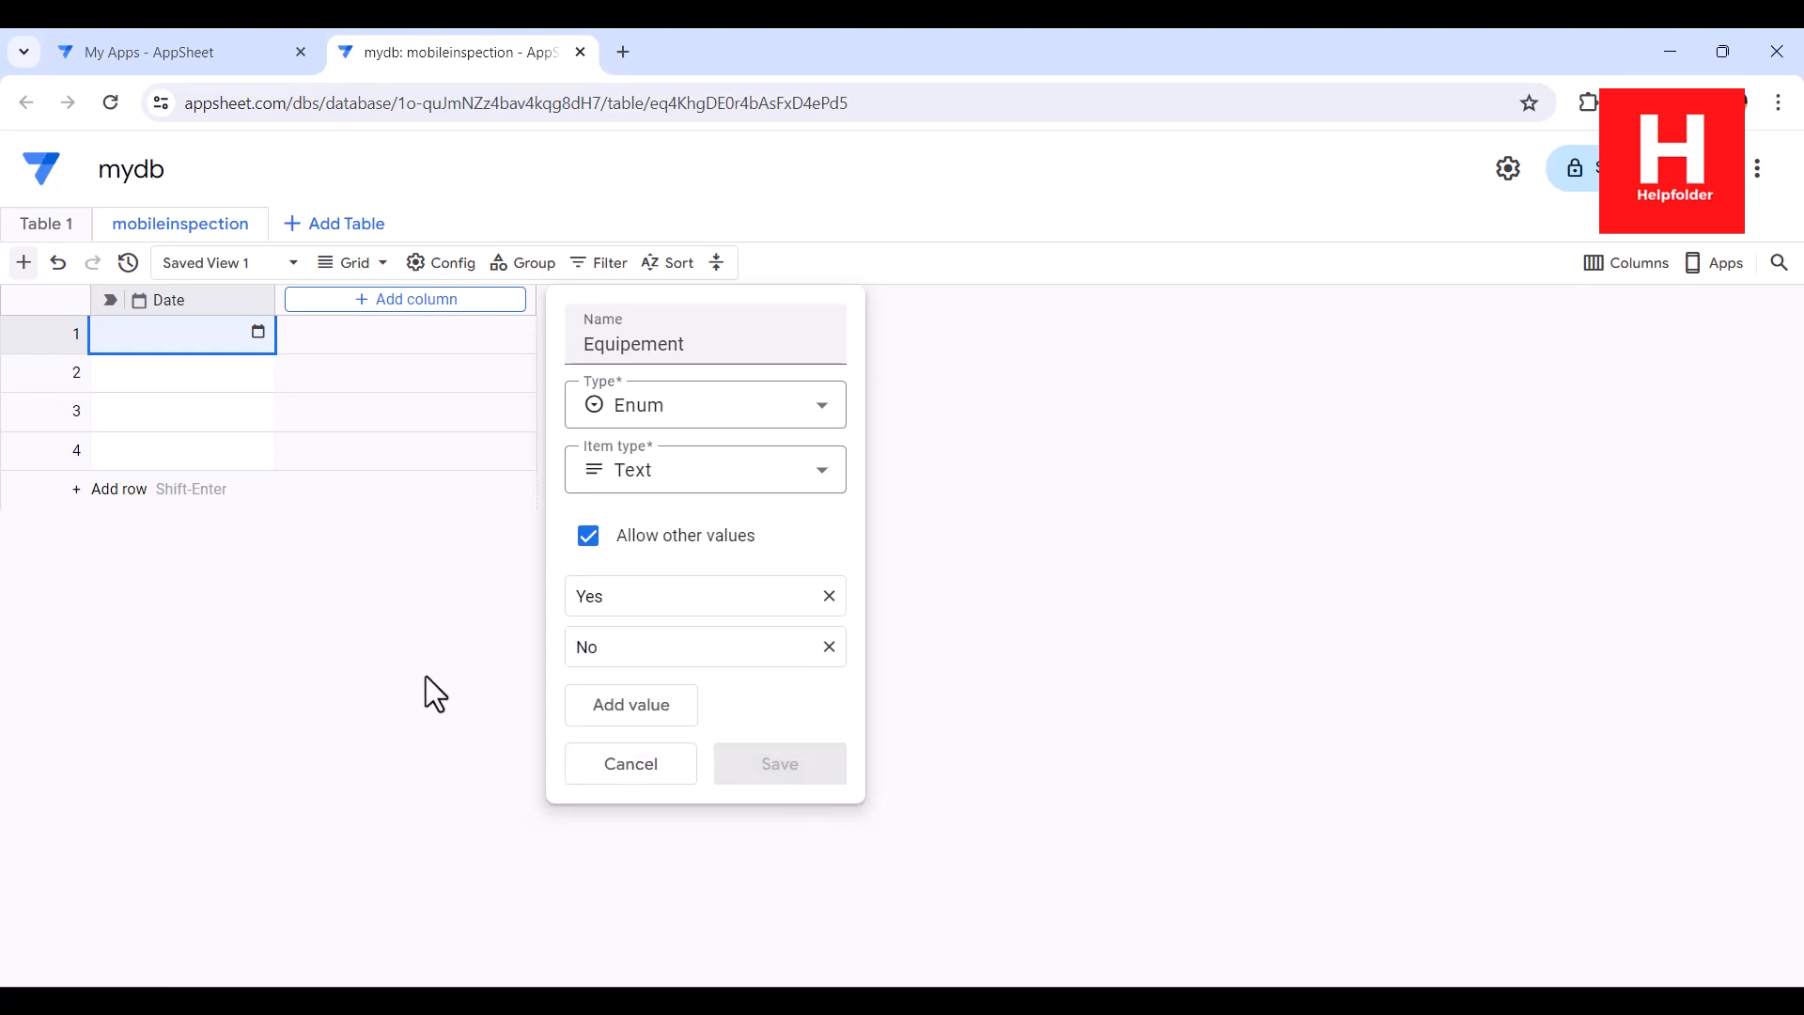
# Add an Enum column named Damage with the values Yes and No
pyautogui.click(627, 301)
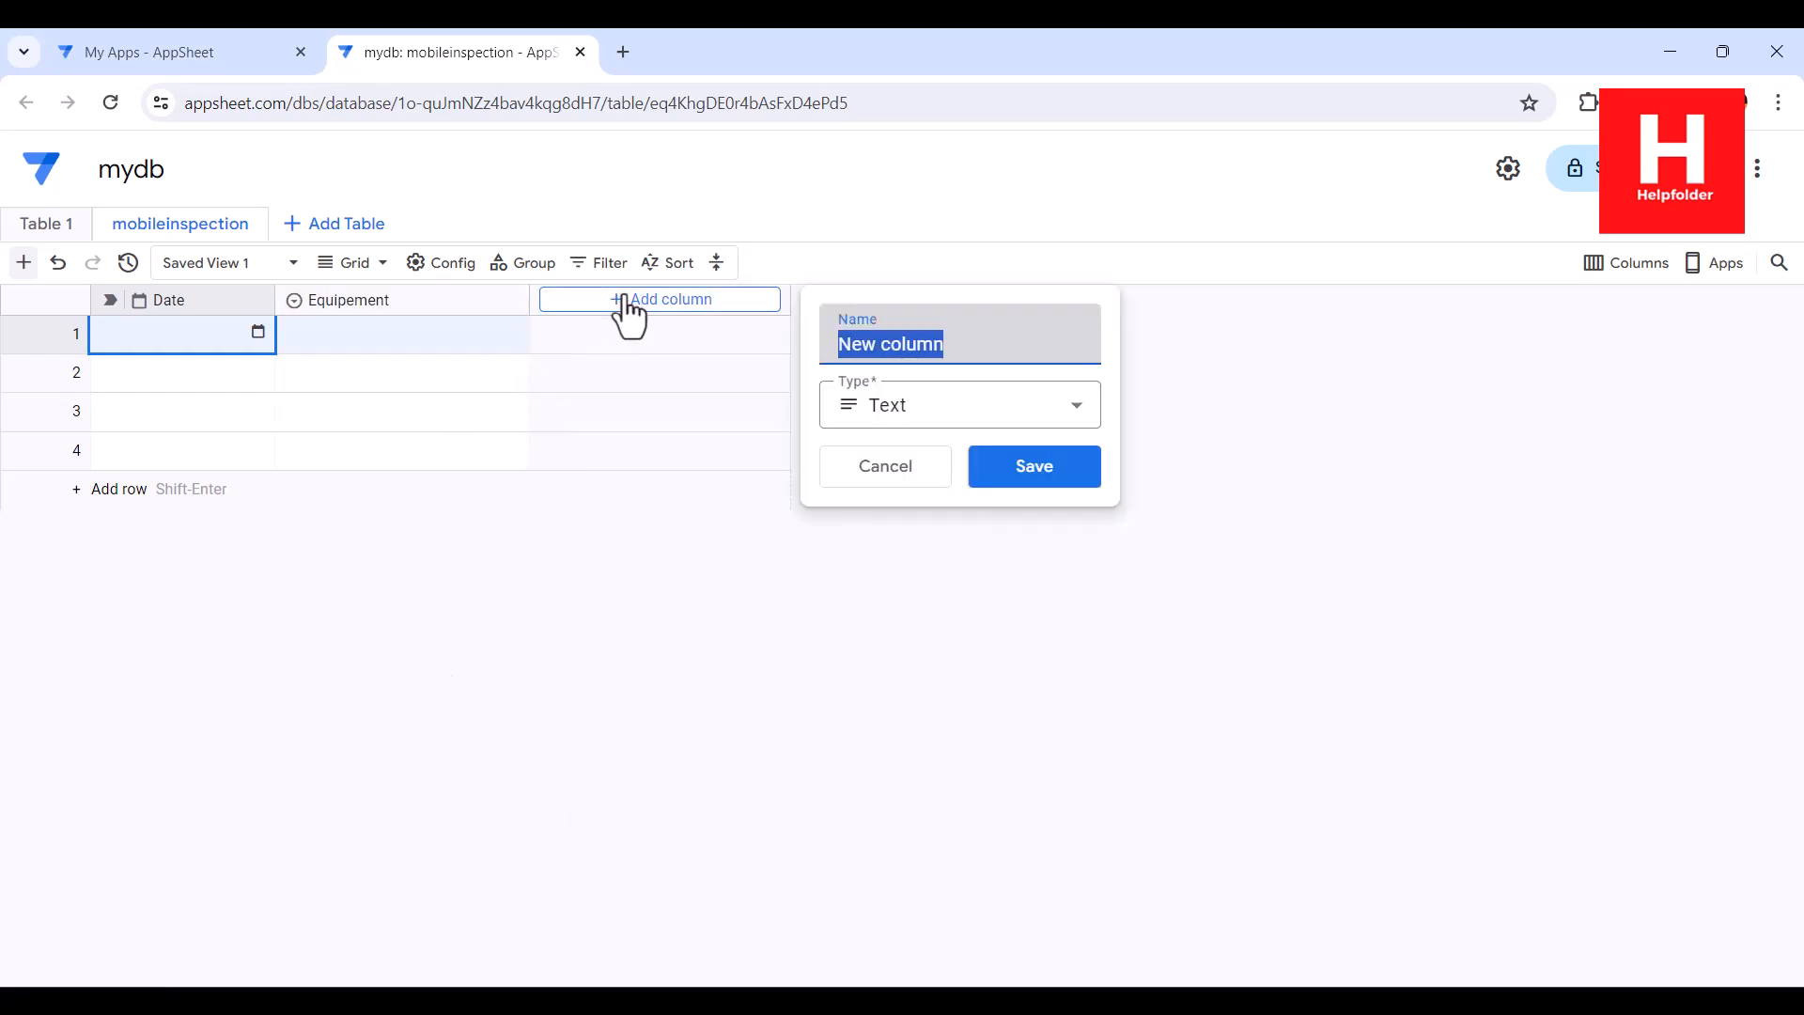
pyautogui.write('F')
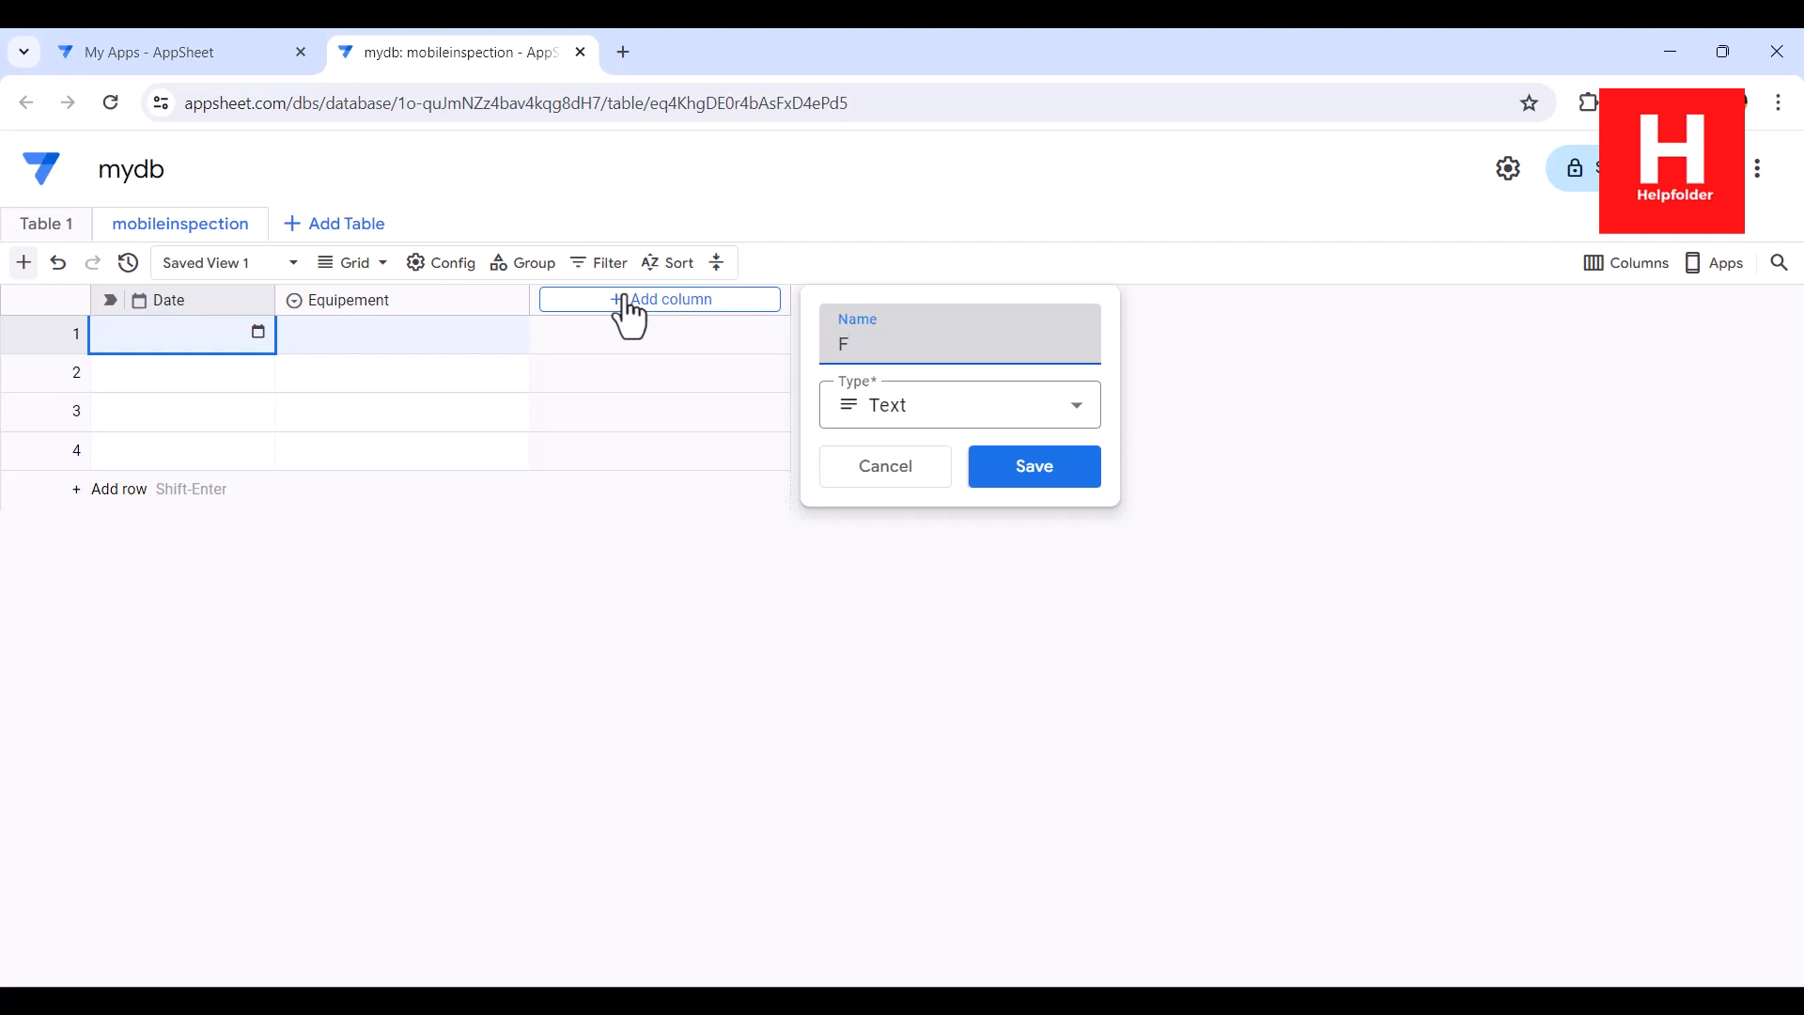
pyautogui.press('BackSpace')
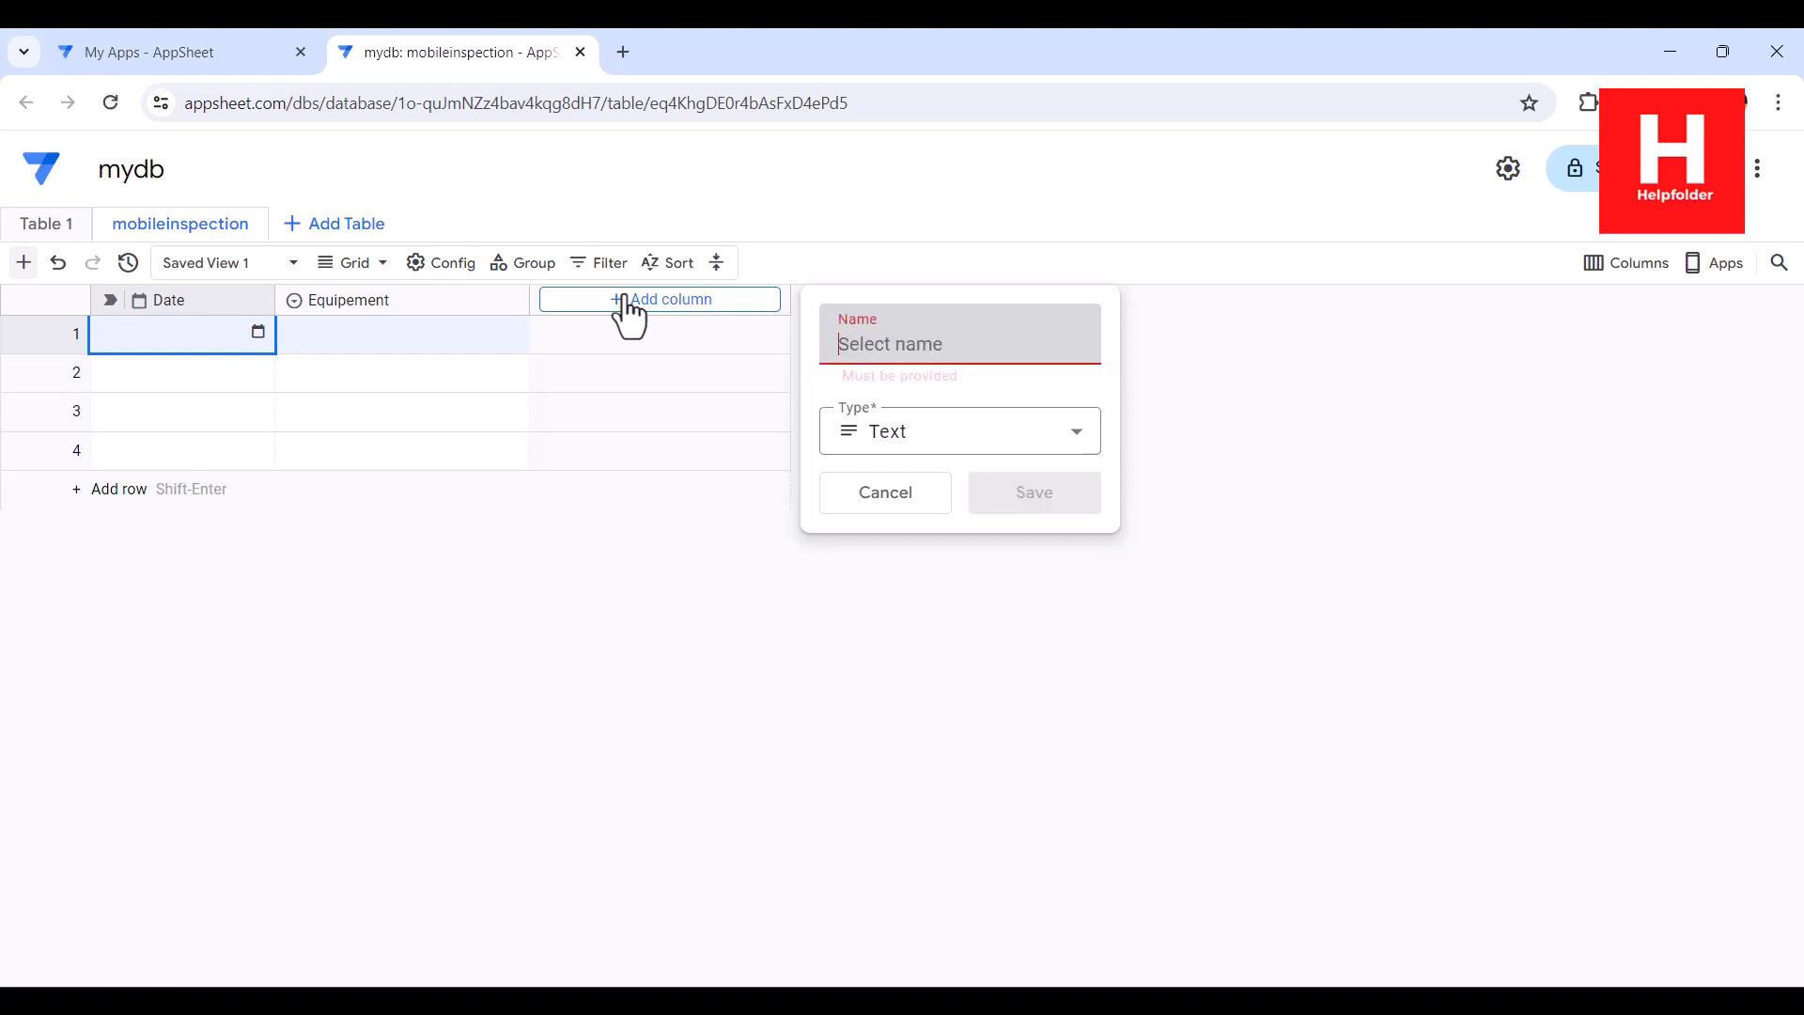
pyautogui.write('Damage')
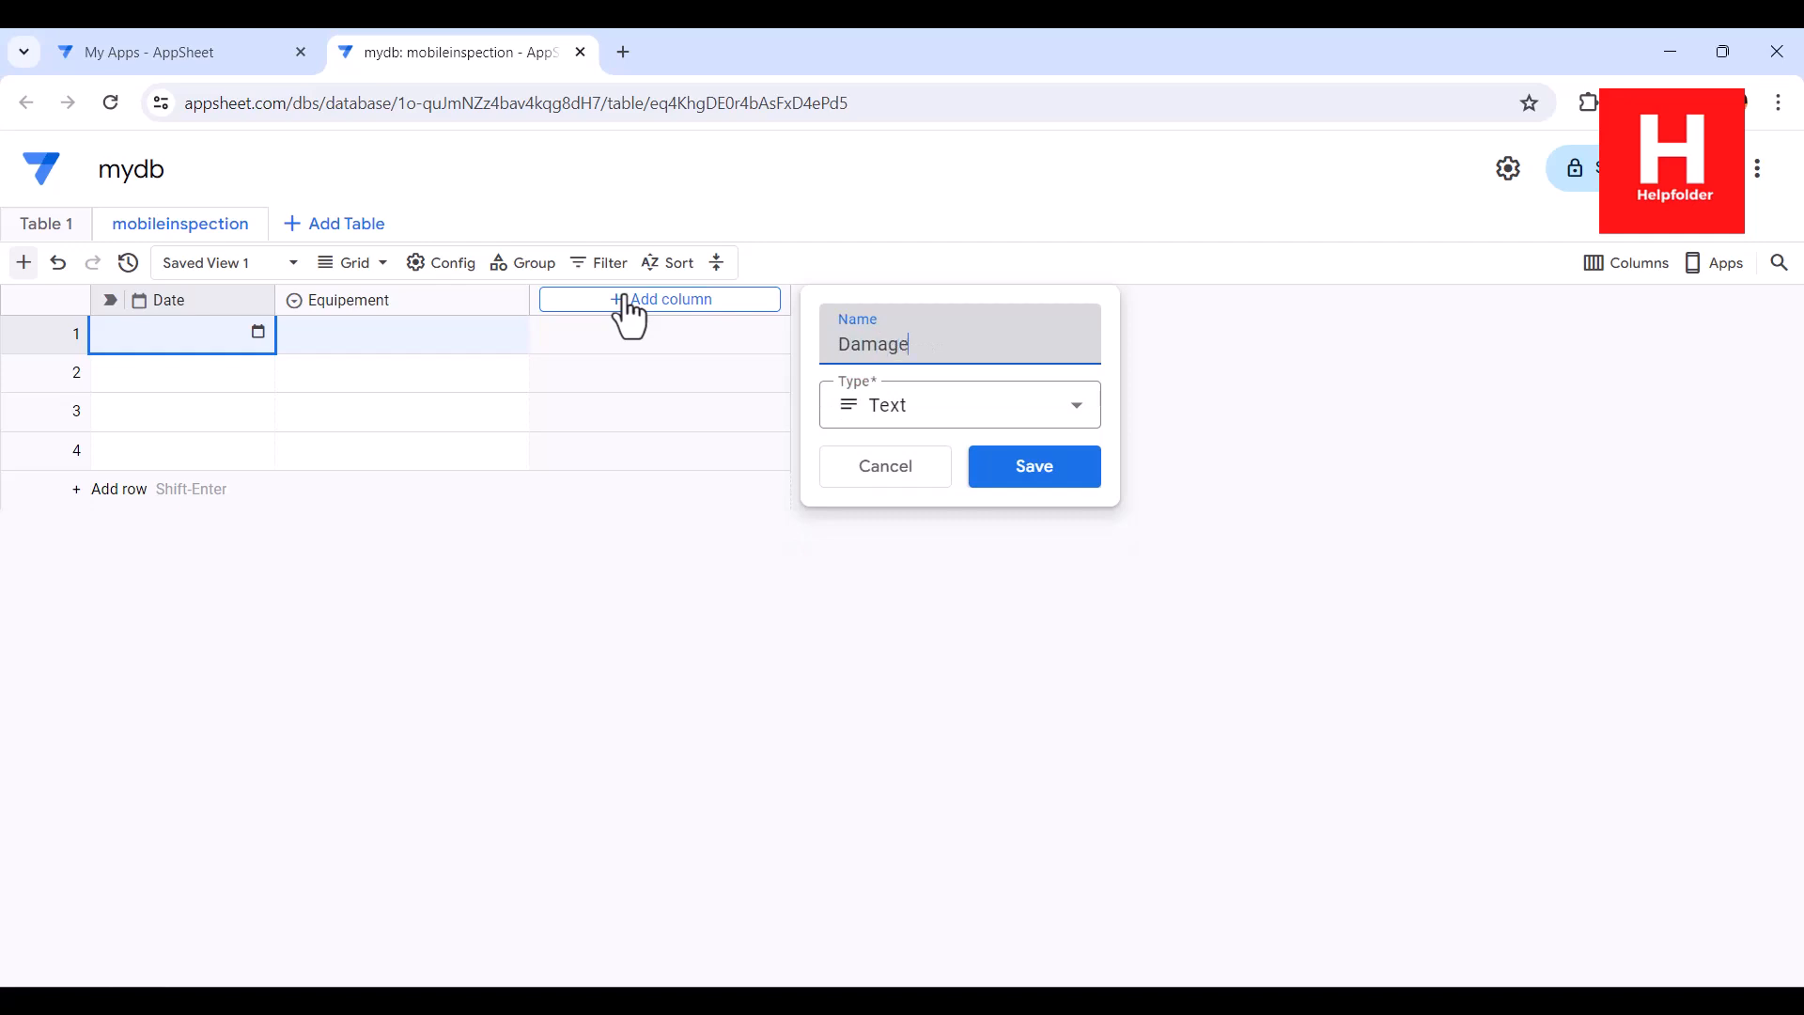
pyautogui.click(913, 415)
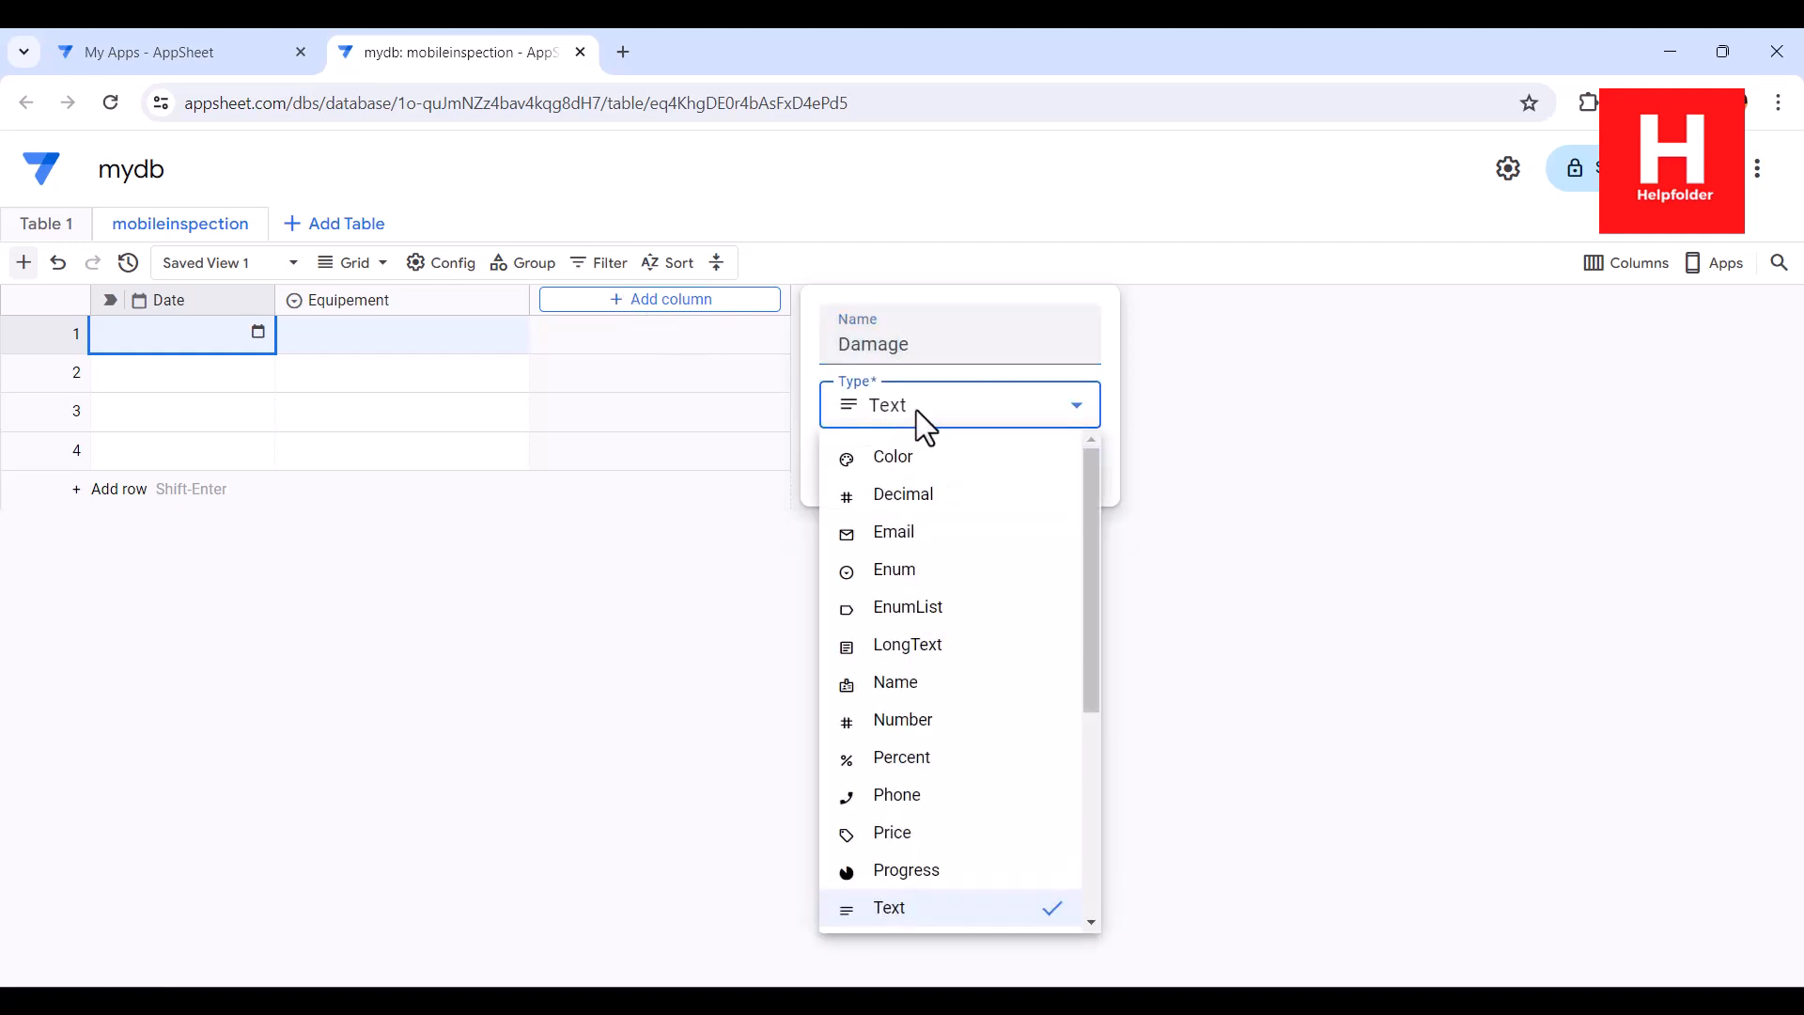
pyautogui.click(919, 570)
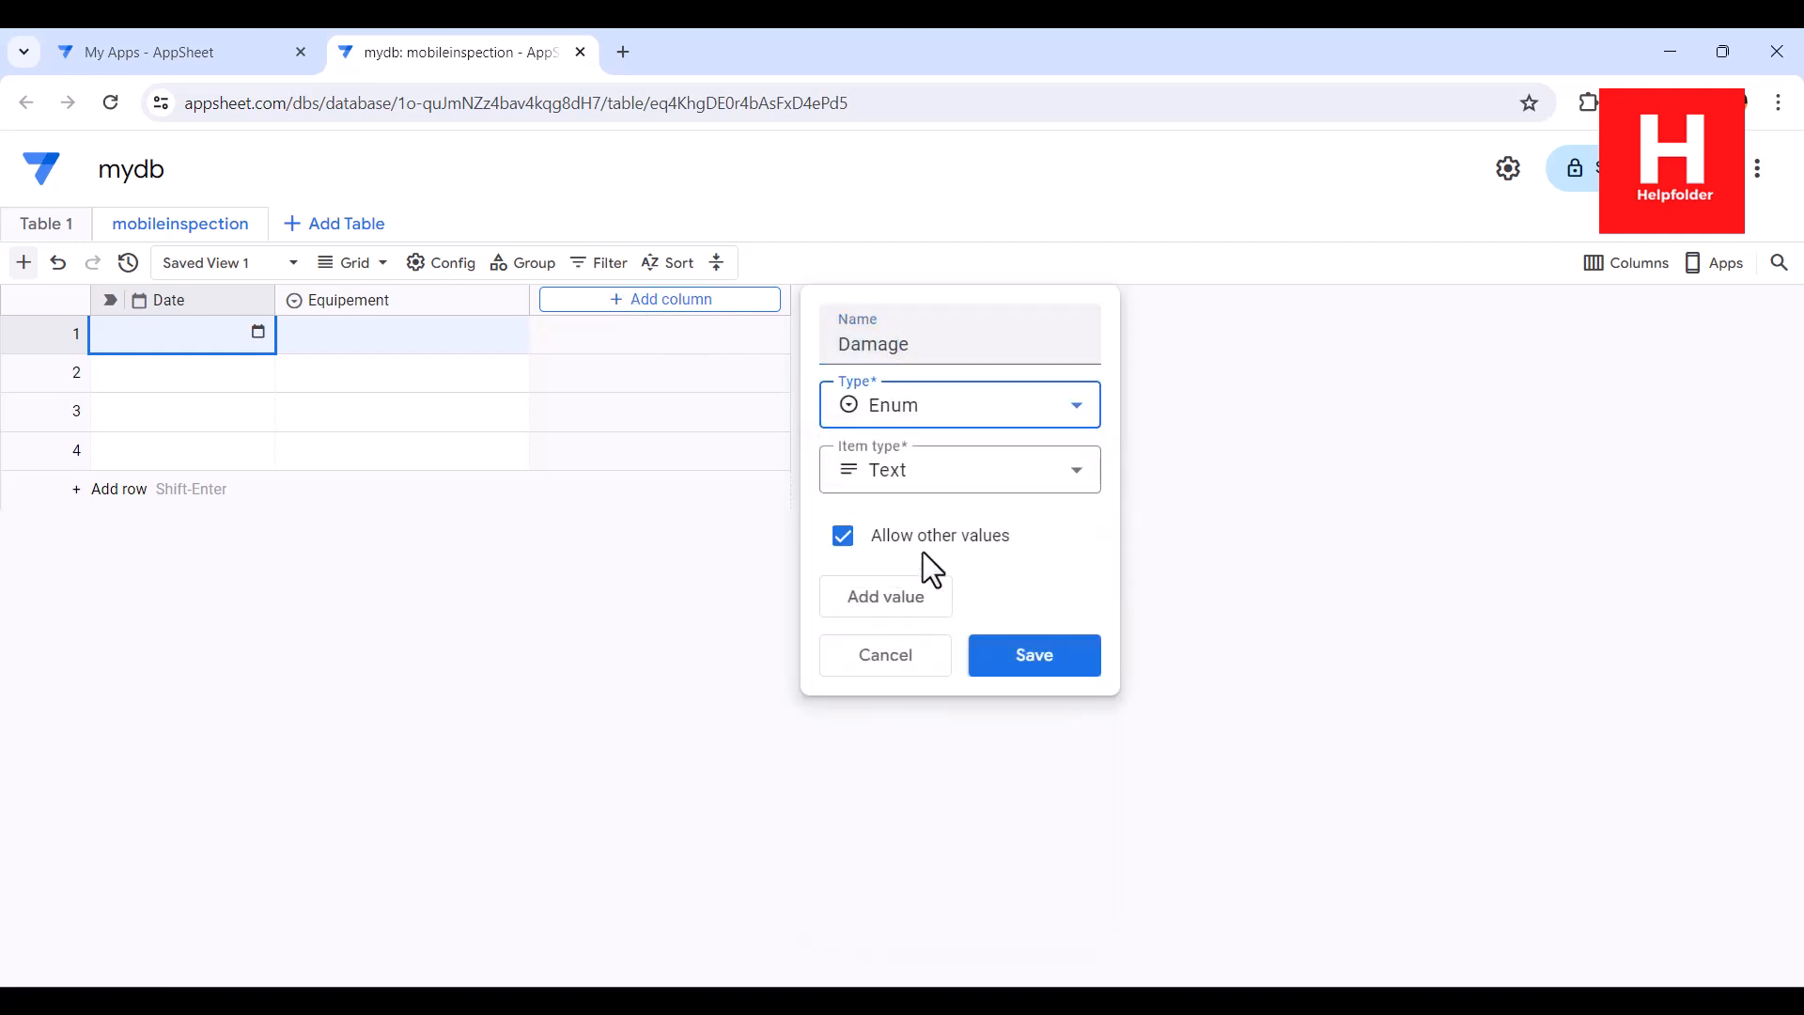
pyautogui.click(926, 588)
pyautogui.write('Yes')
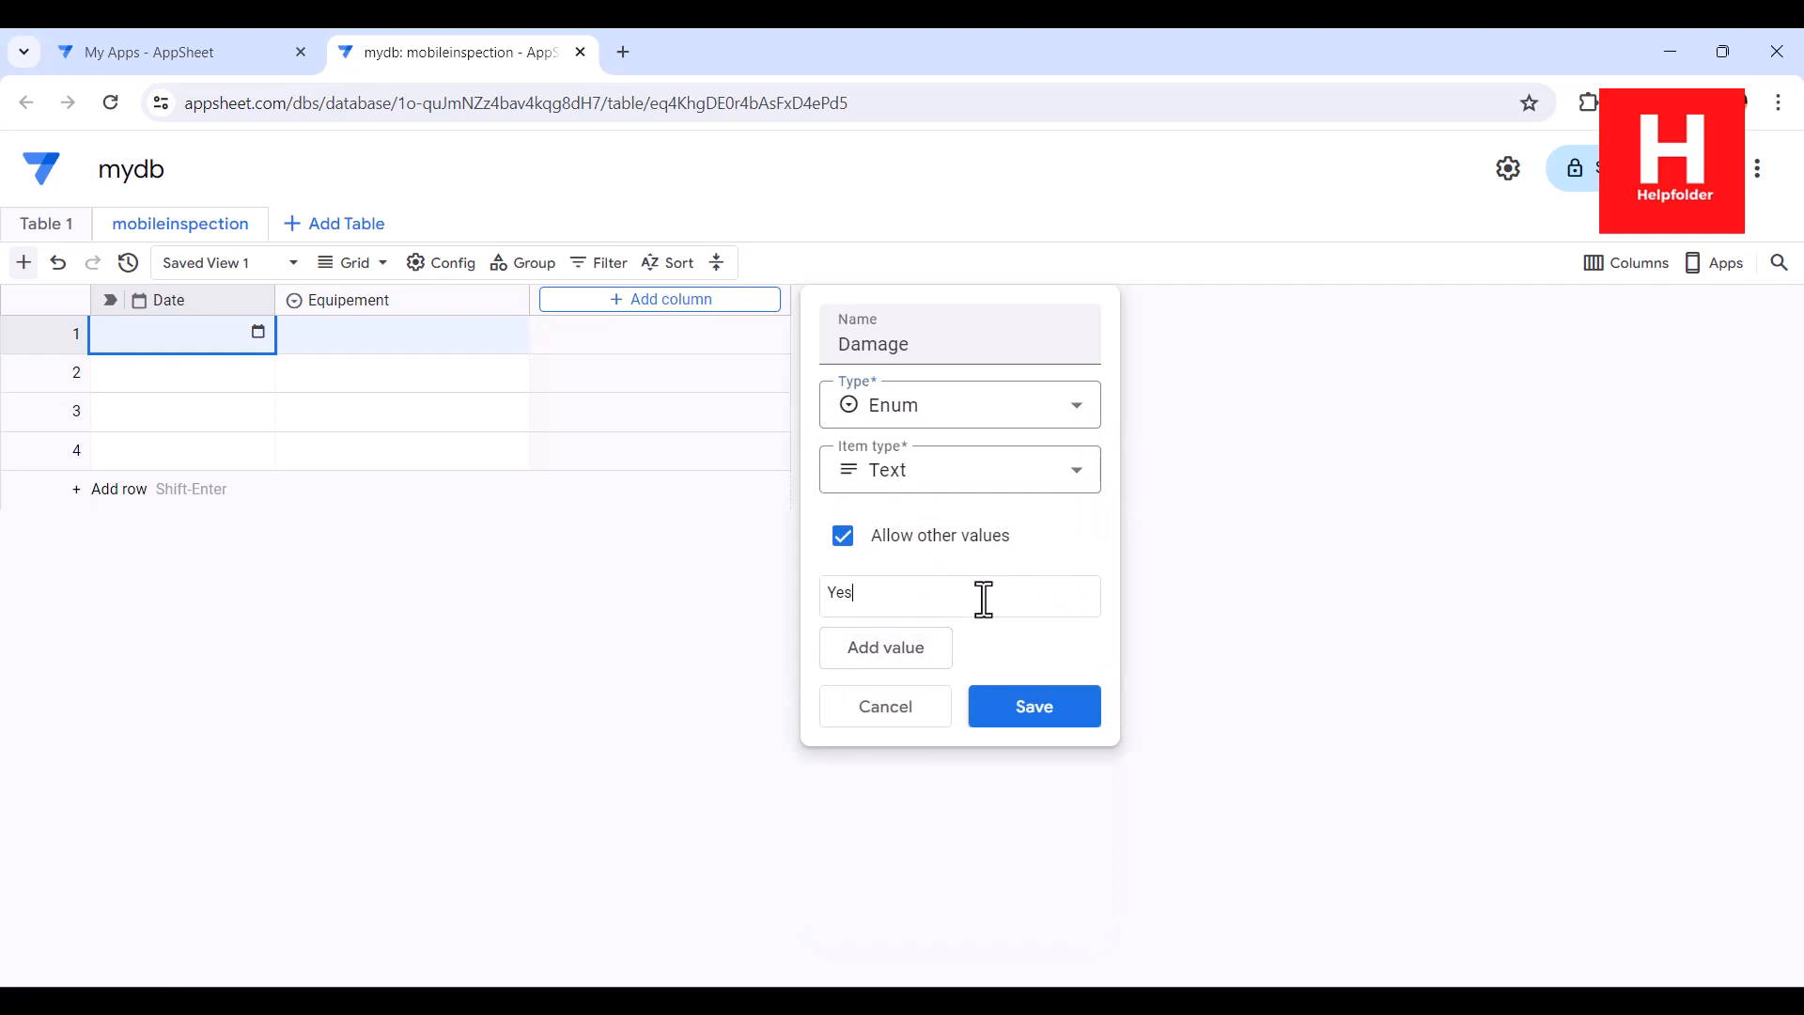
pyautogui.click(950, 643)
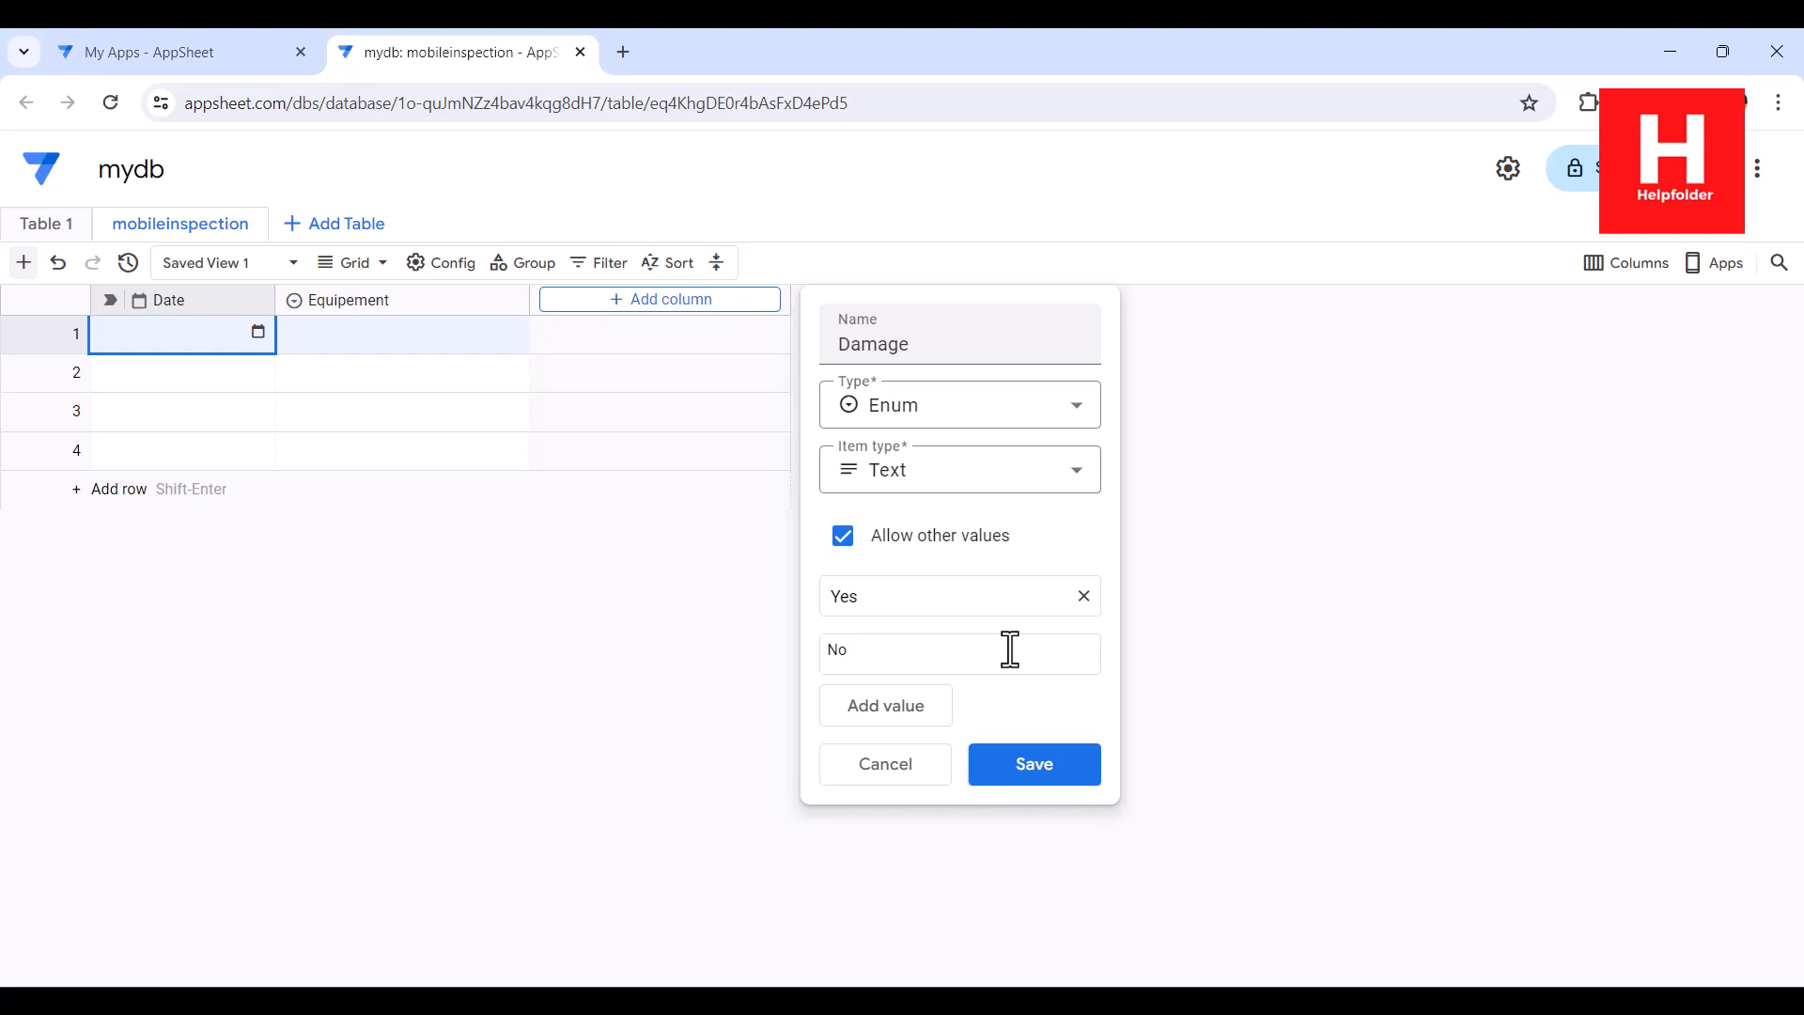
pyautogui.click(1045, 778)
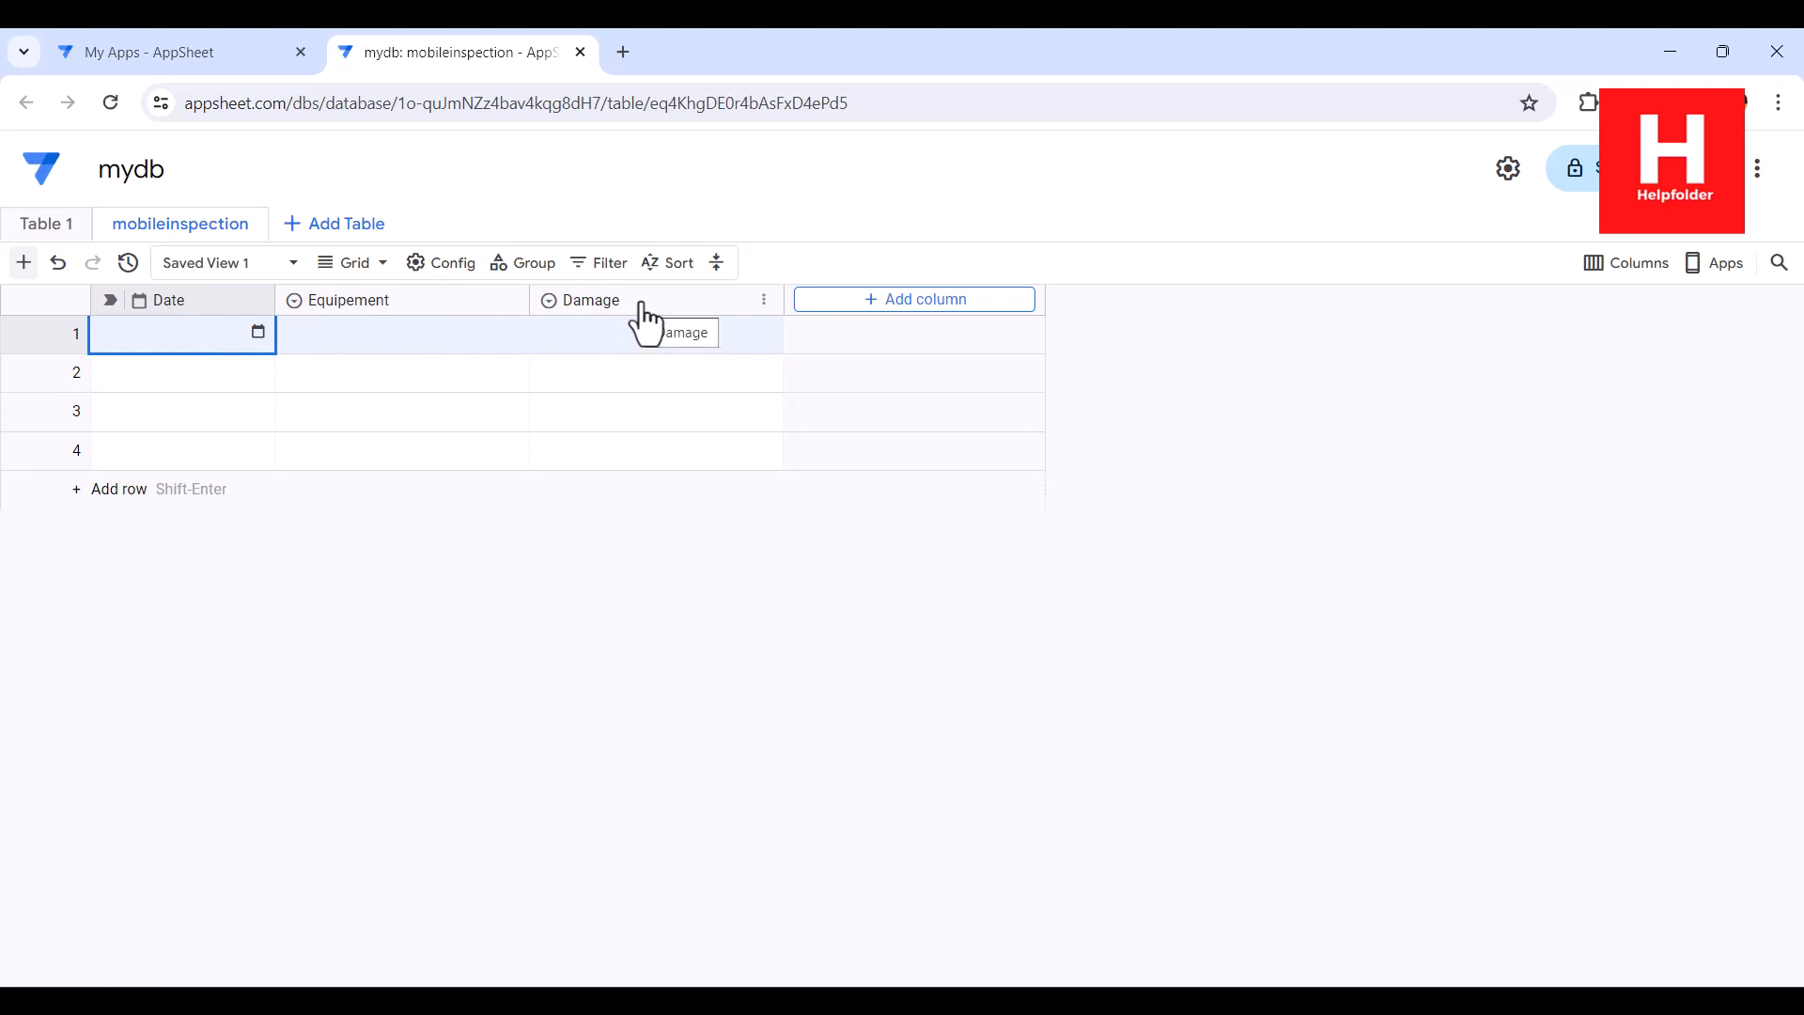
# Add an Enum column named Process with the values Yes, No and Other
pyautogui.click(881, 300)
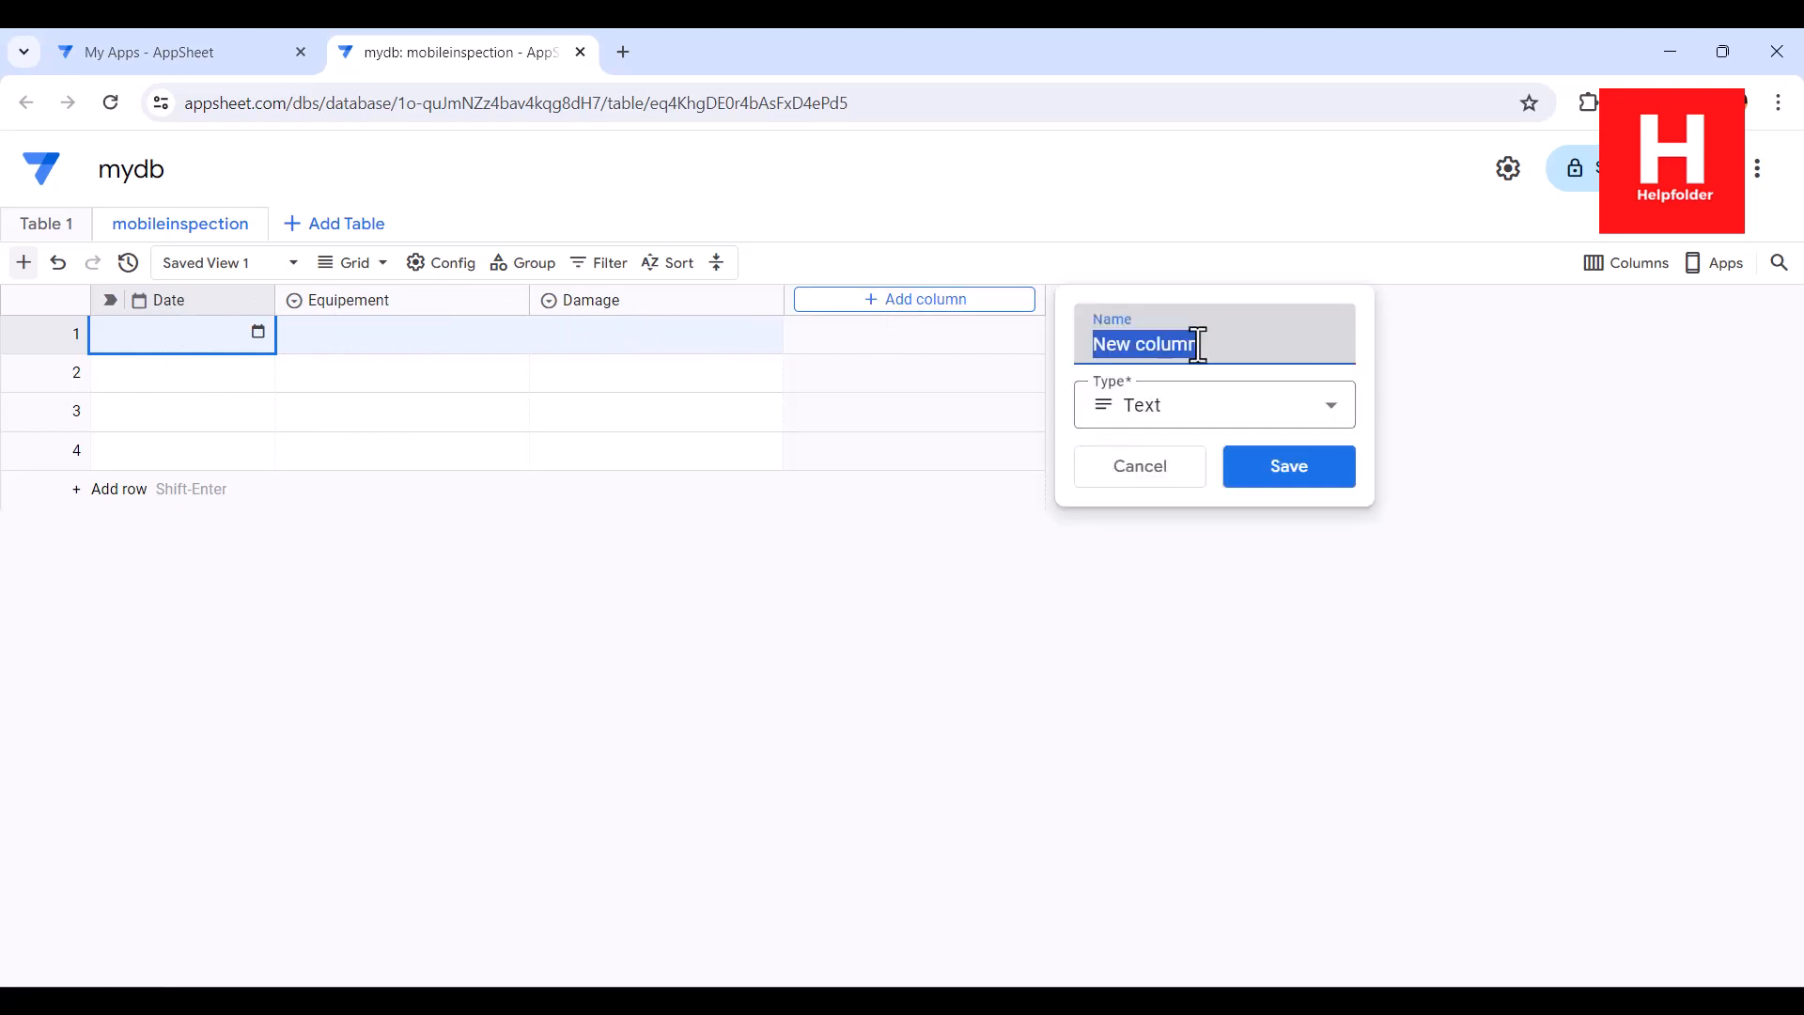
pyautogui.write('Process')
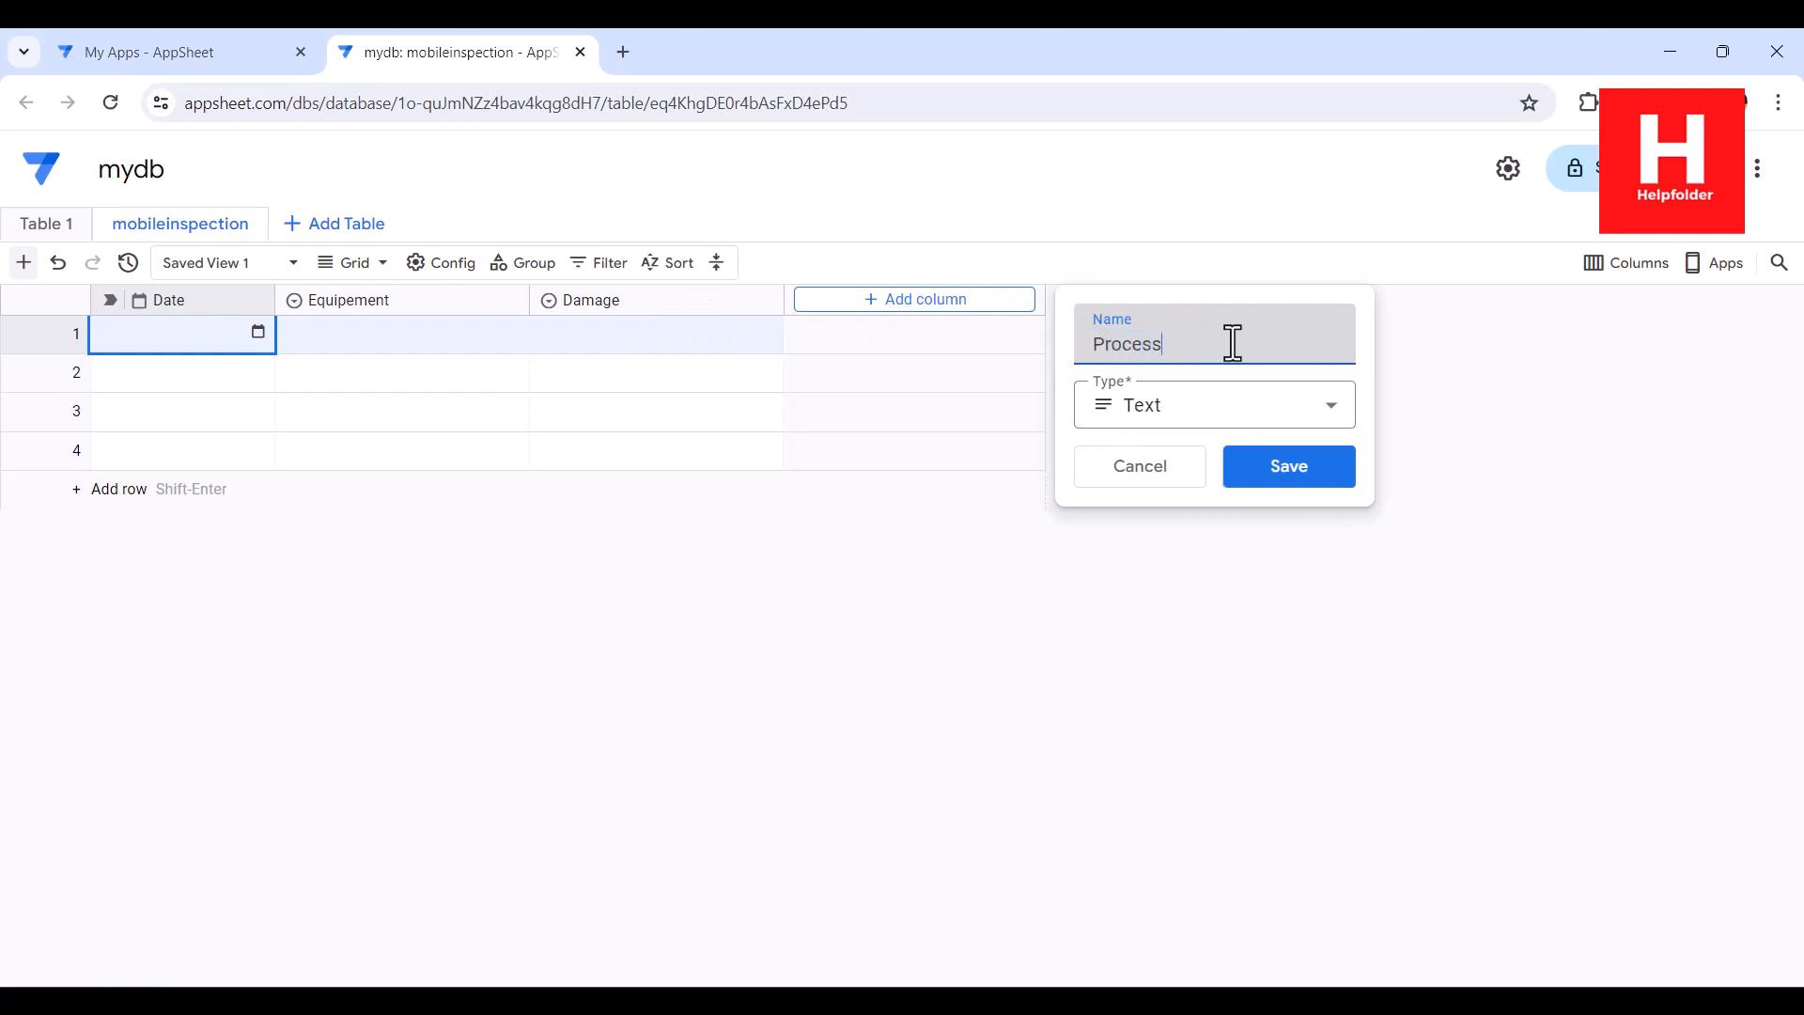
pyautogui.click(1165, 419)
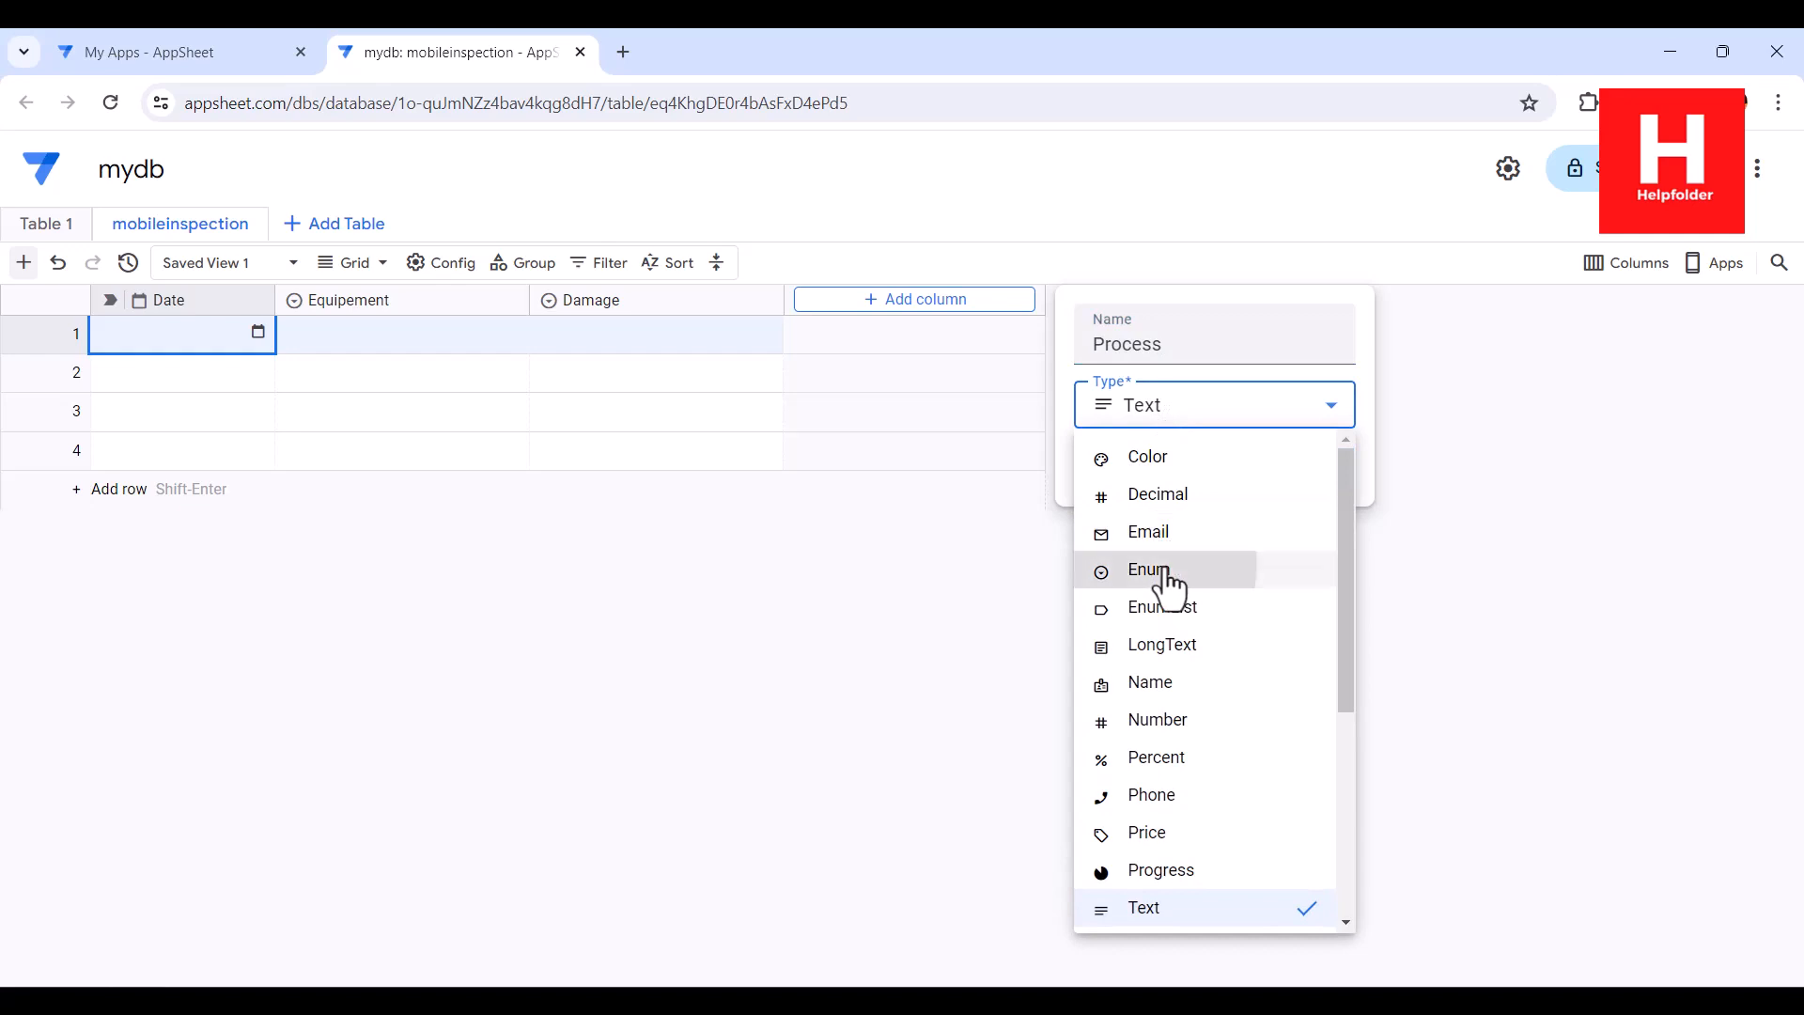
pyautogui.click(1148, 569)
pyautogui.click(1165, 596)
pyautogui.write('Y')
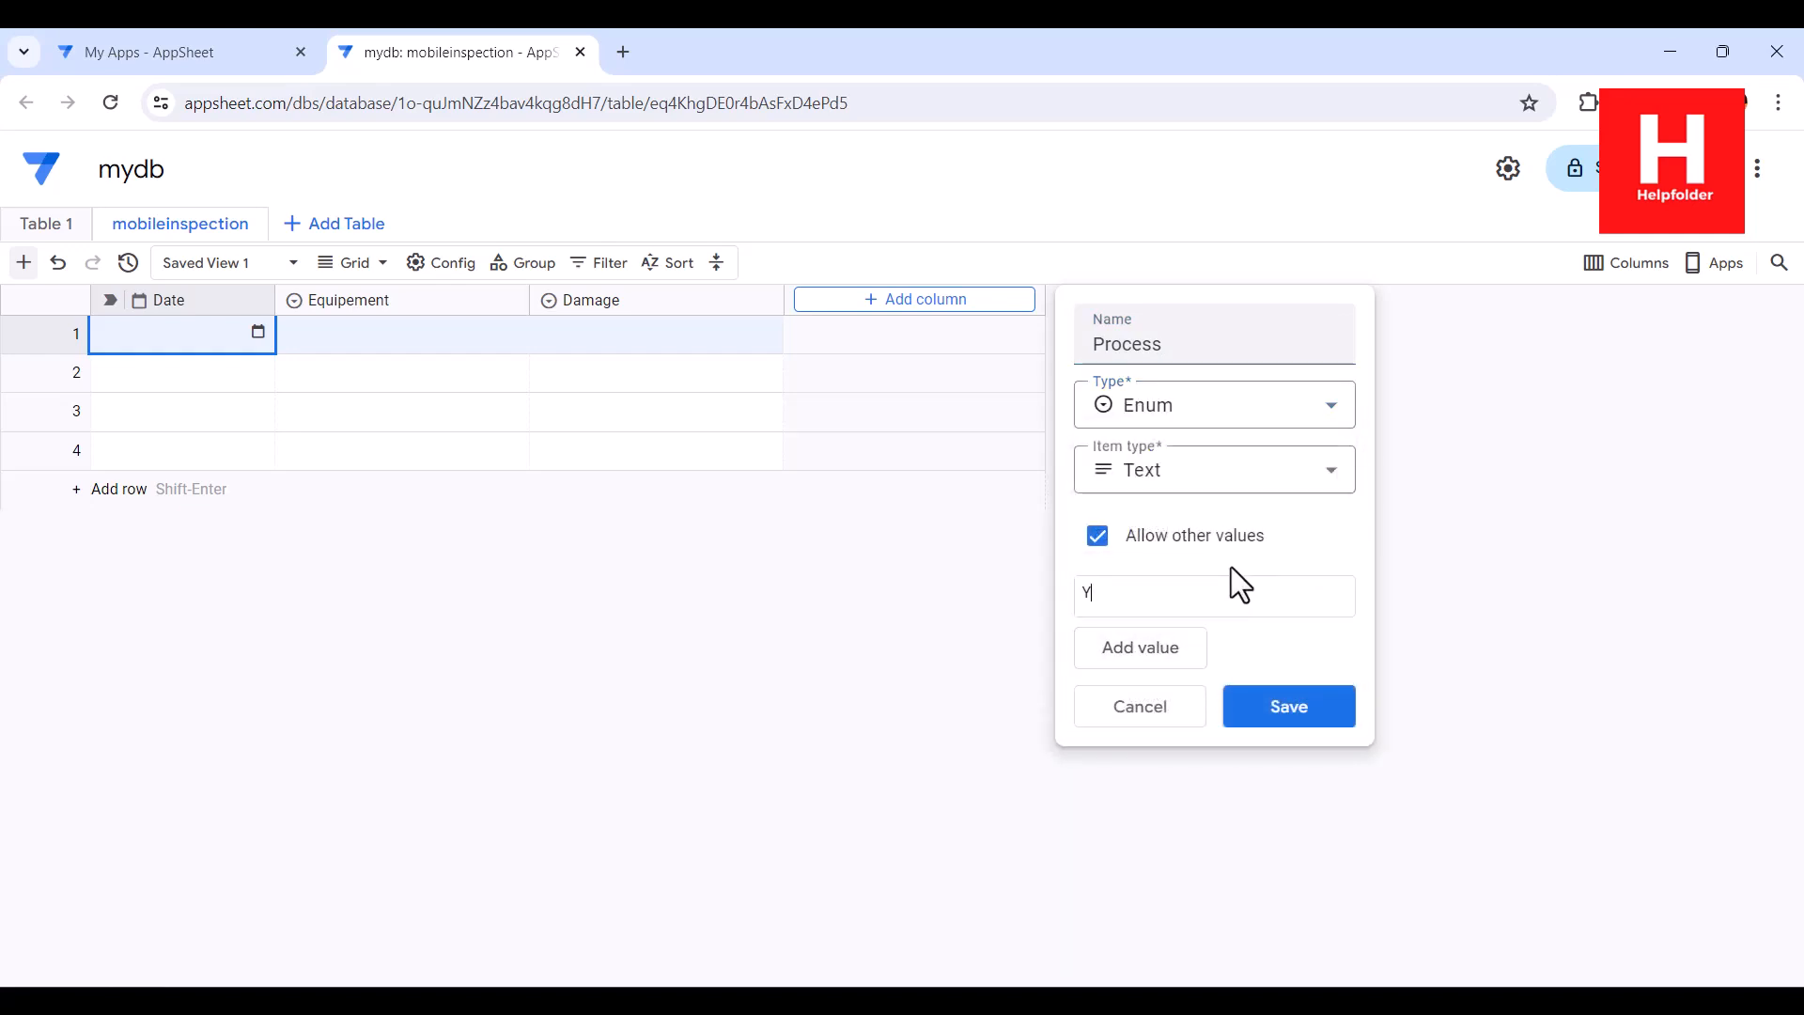
pyautogui.write('es')
pyautogui.click(1118, 648)
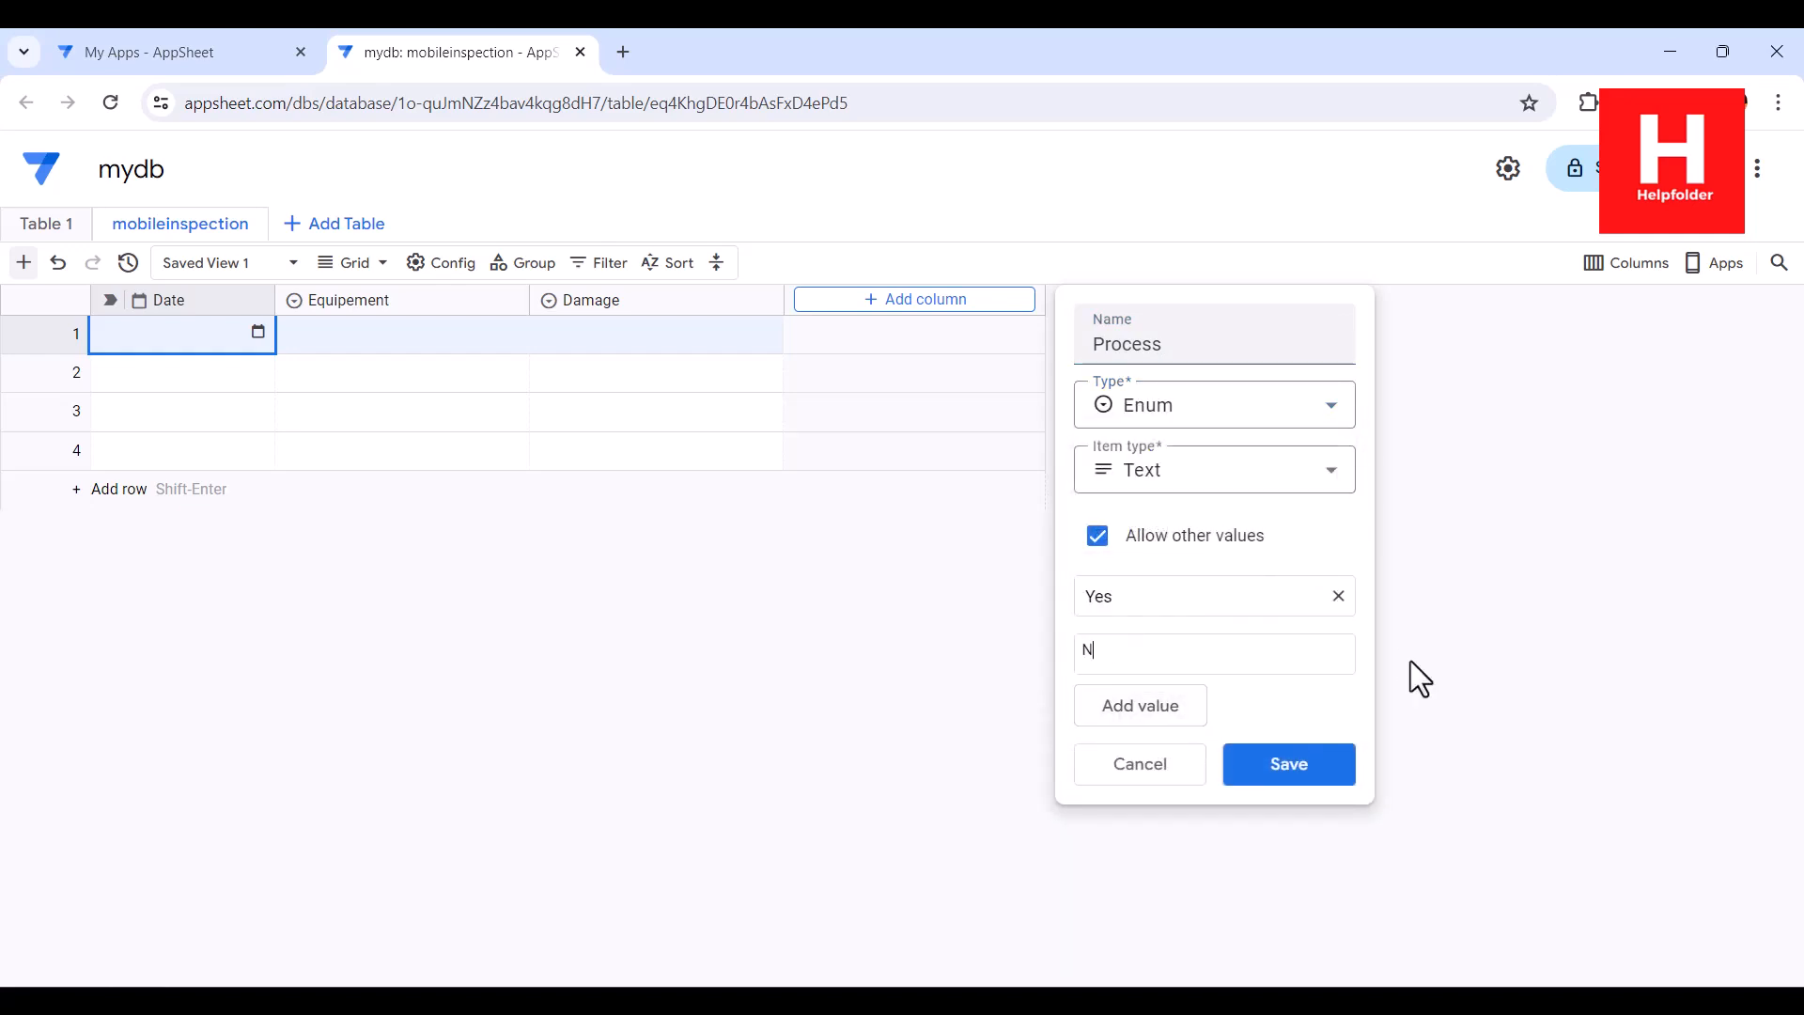
pyautogui.write('No')
pyautogui.click(1146, 714)
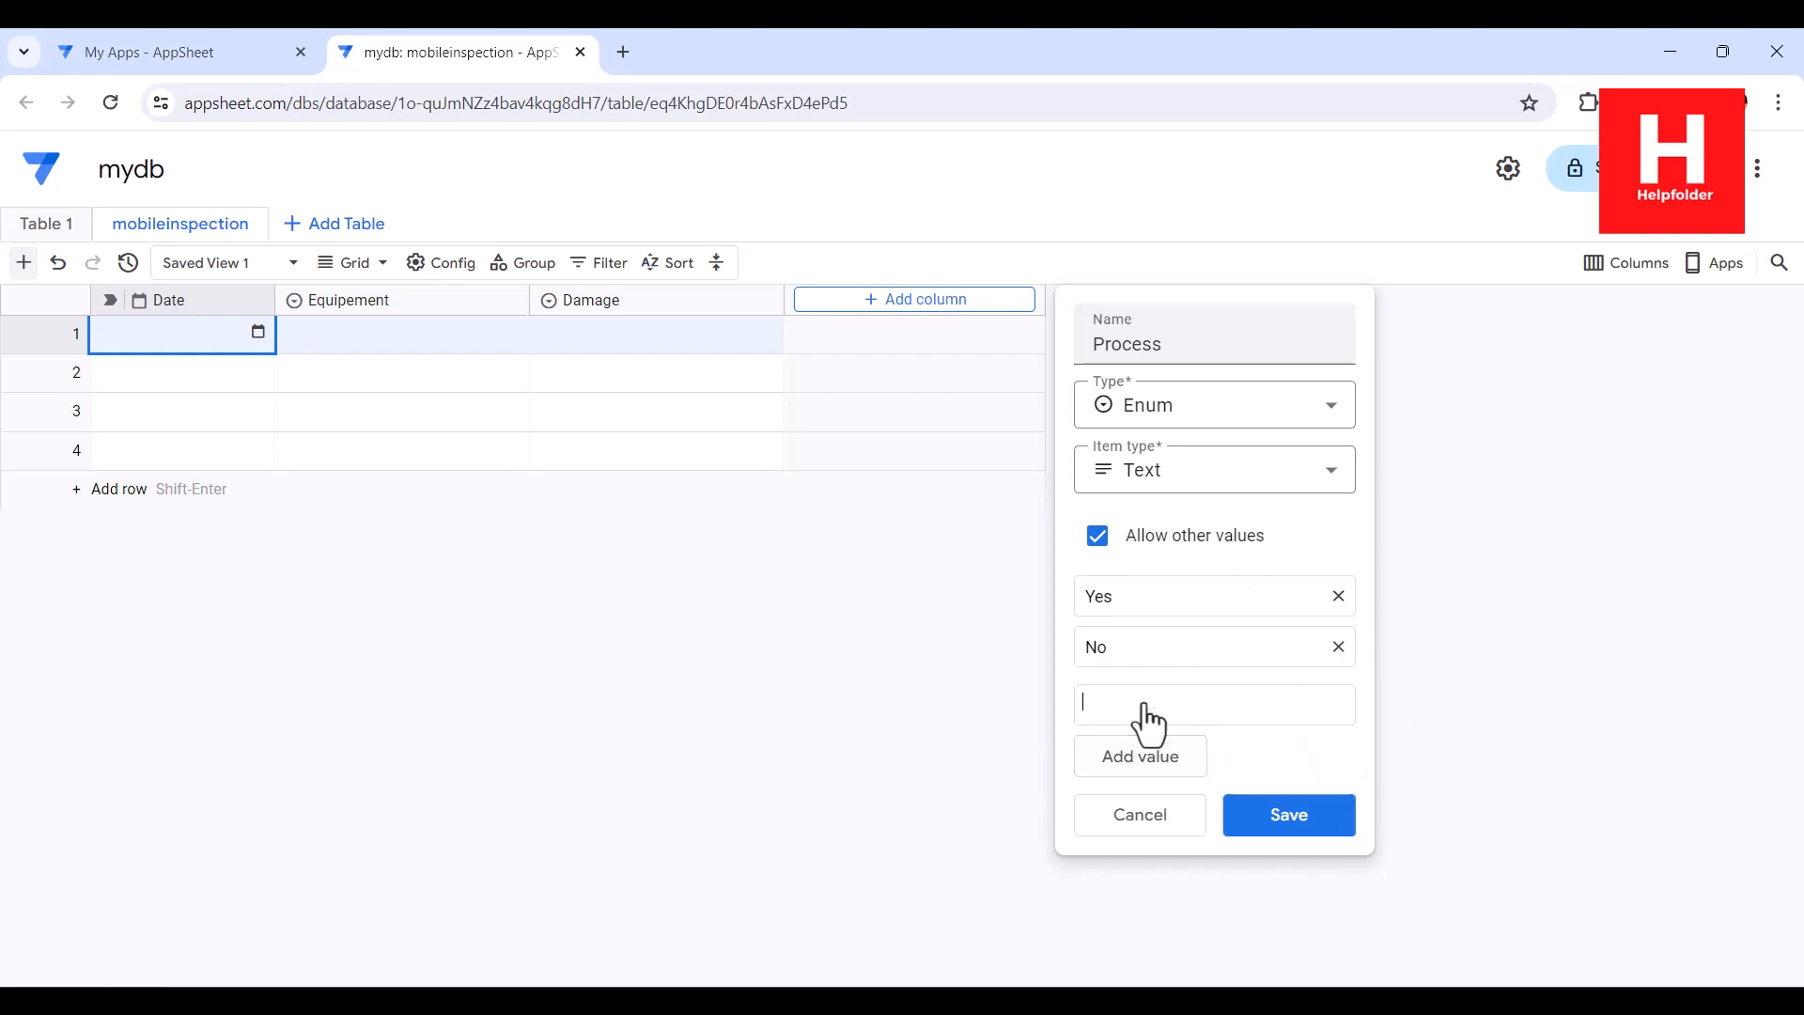
pyautogui.write('Other')
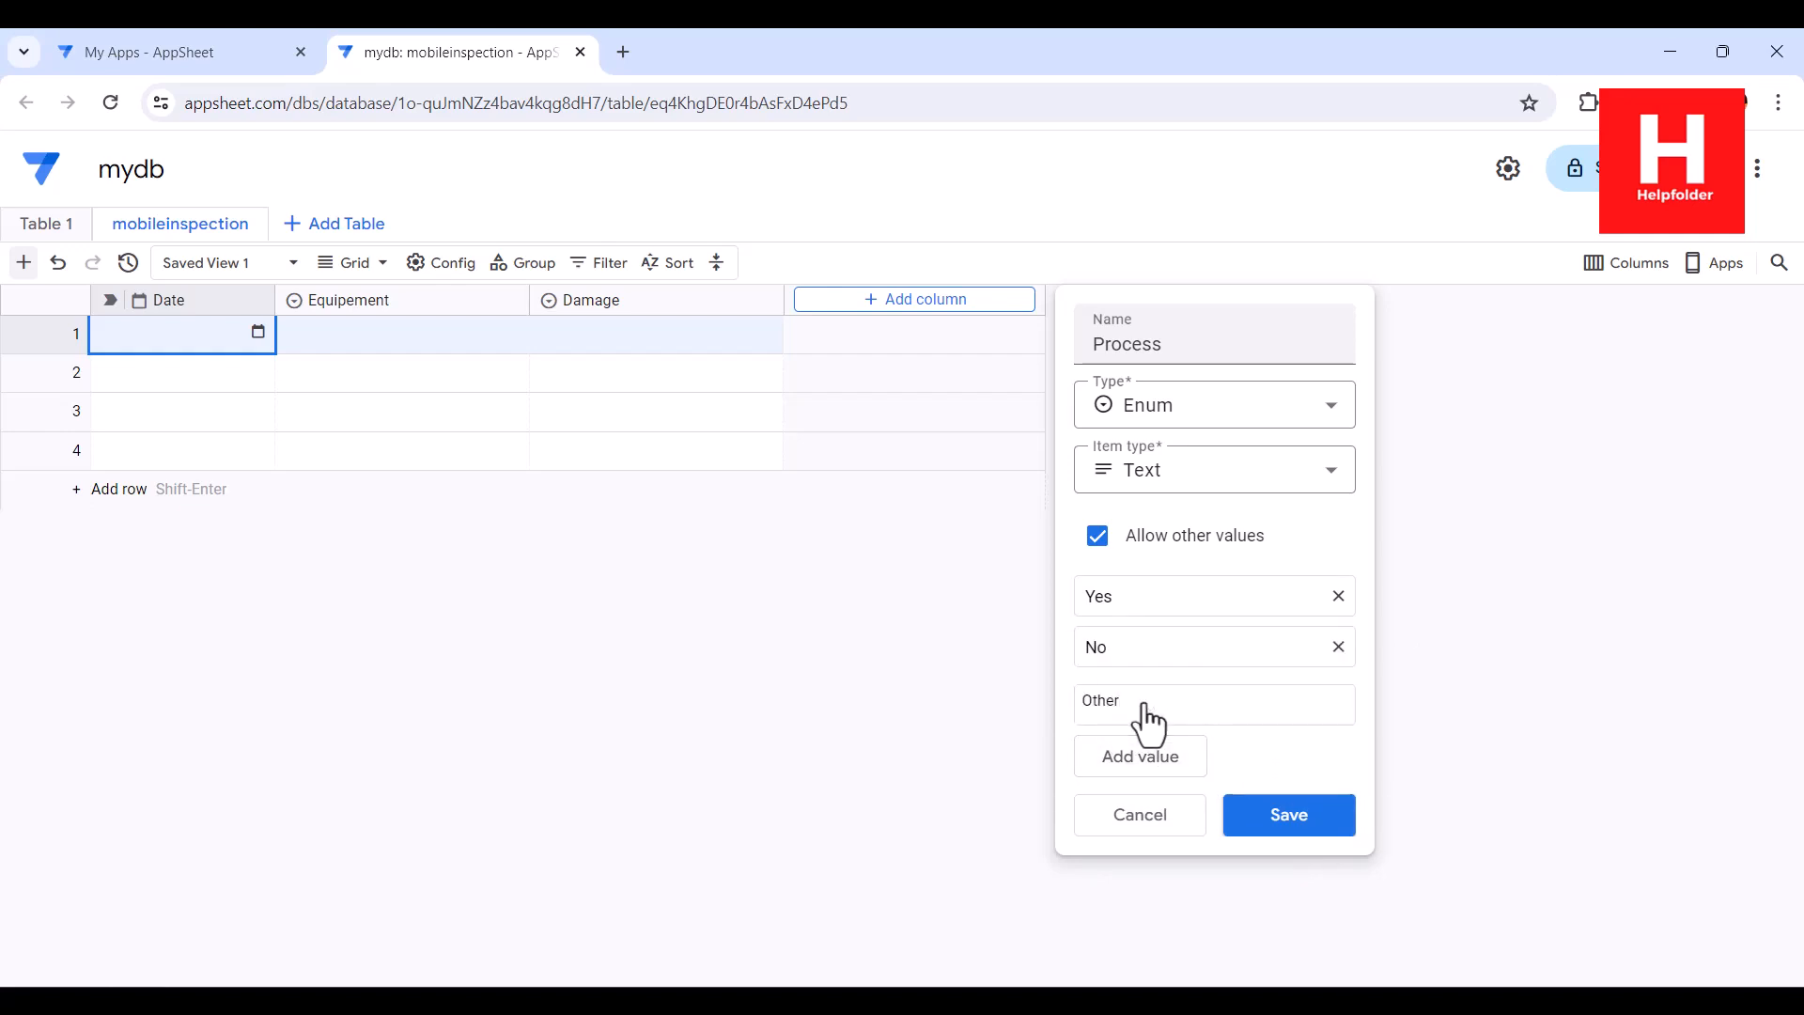
pyautogui.click(1309, 831)
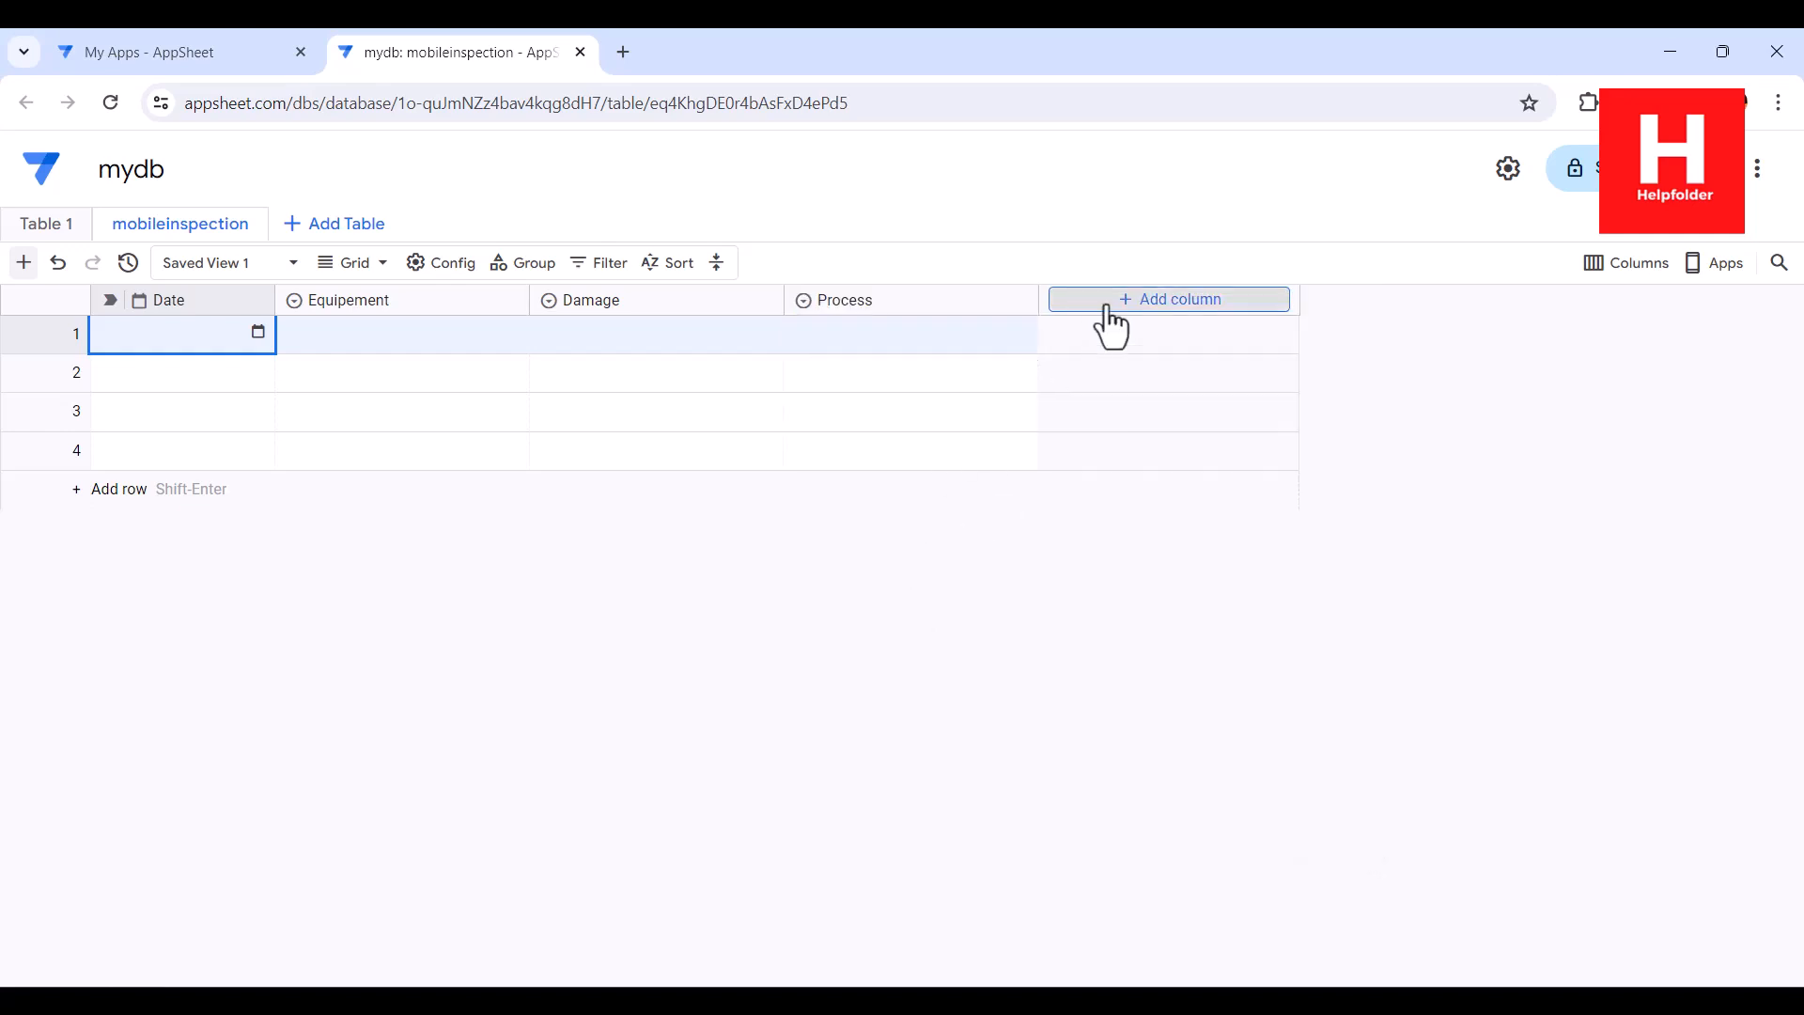
# Add a Text column named Test Done to the mobileinspection table
pyautogui.click(1111, 319)
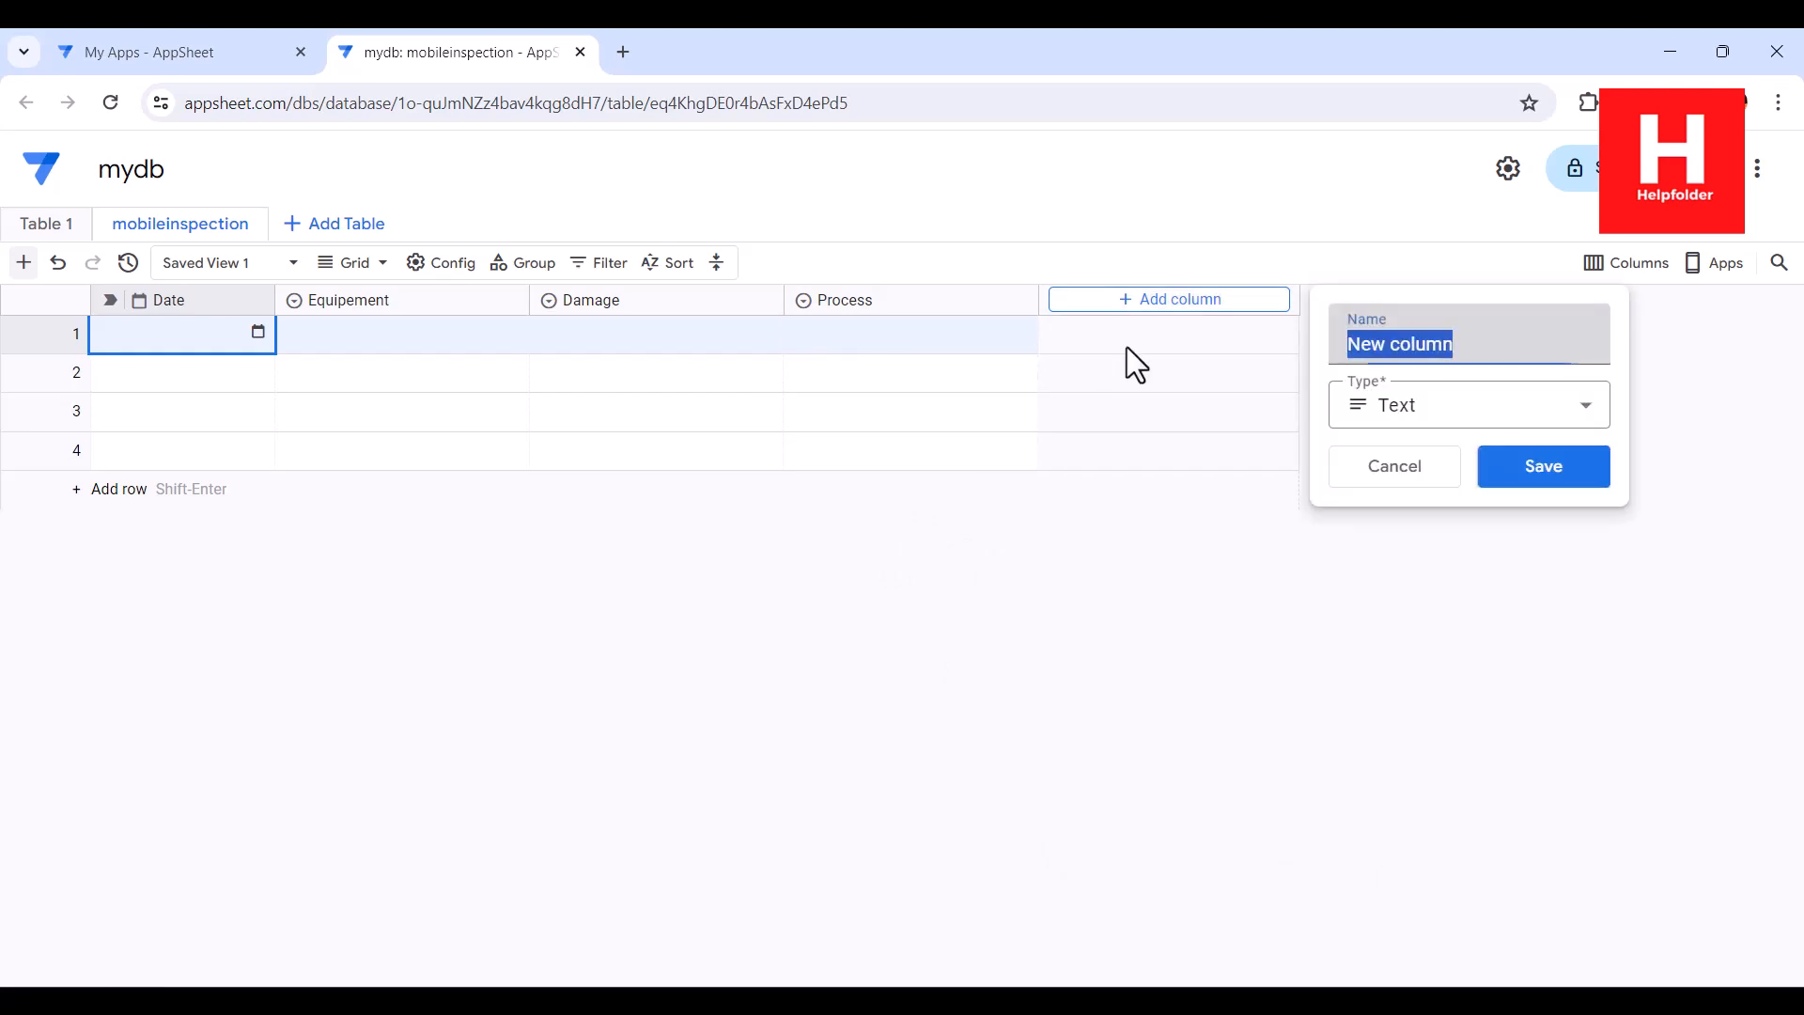
pyautogui.write('Test ')
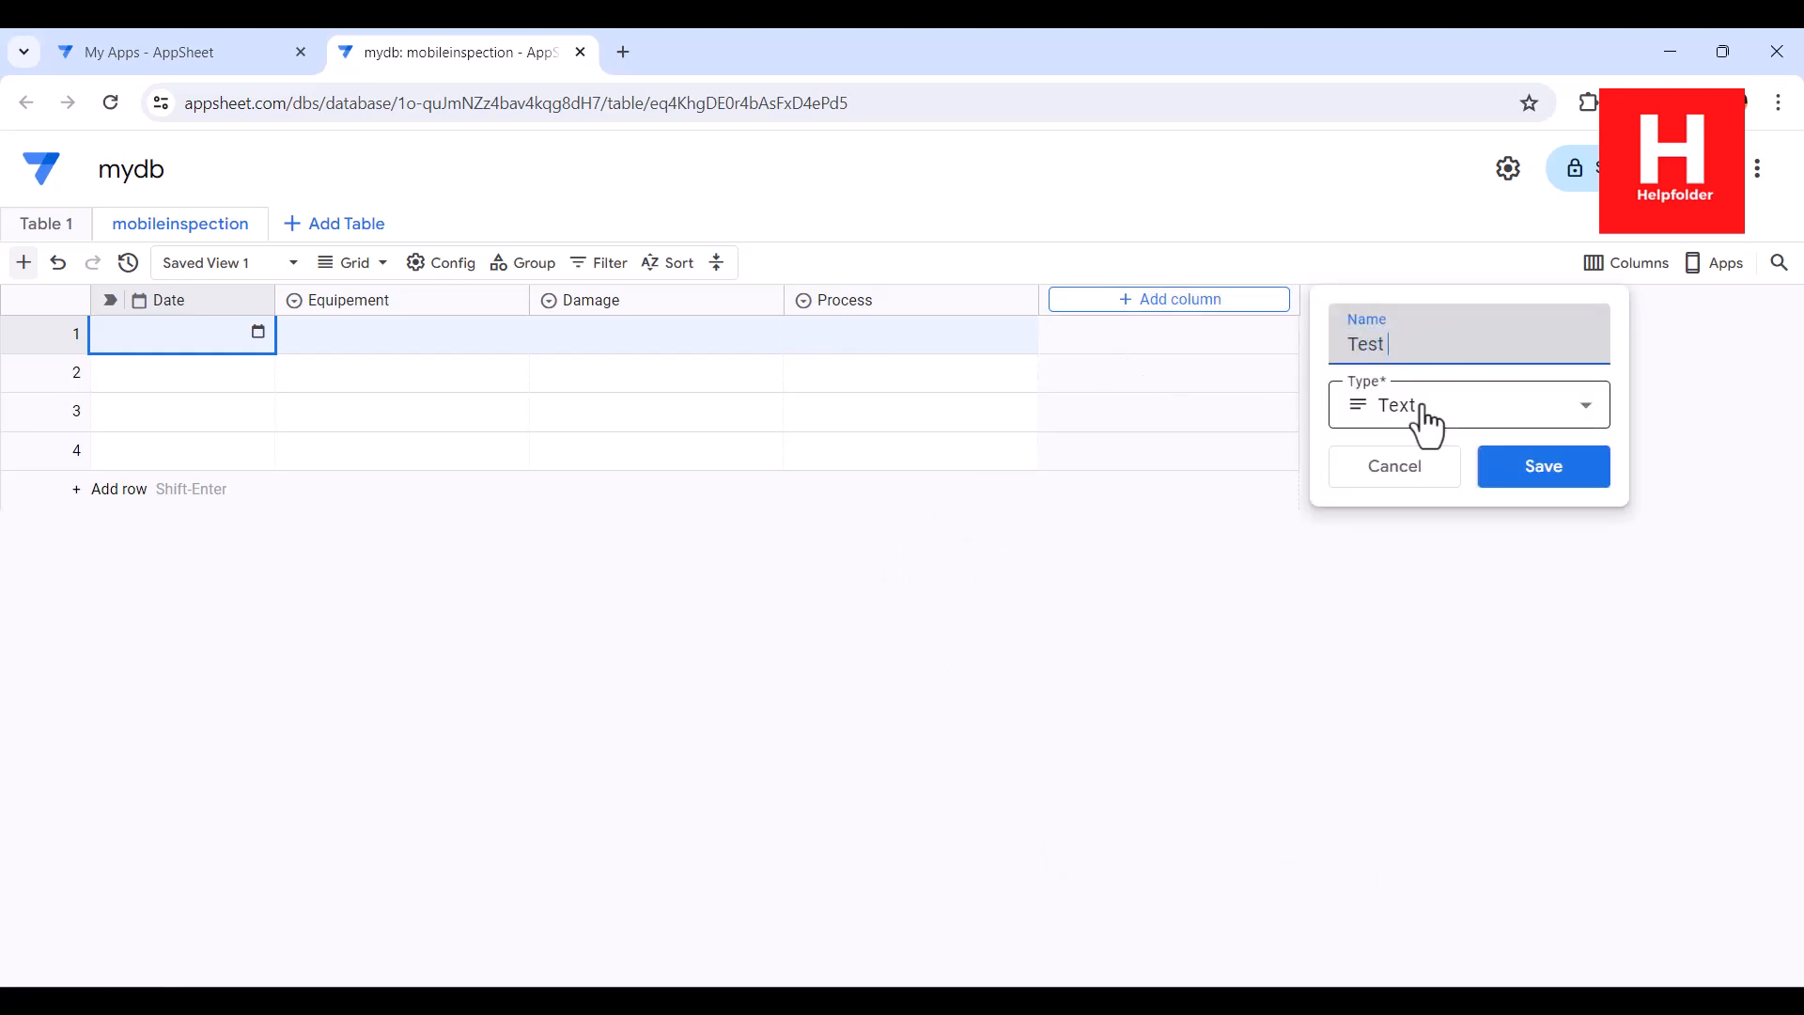
pyautogui.write('Done')
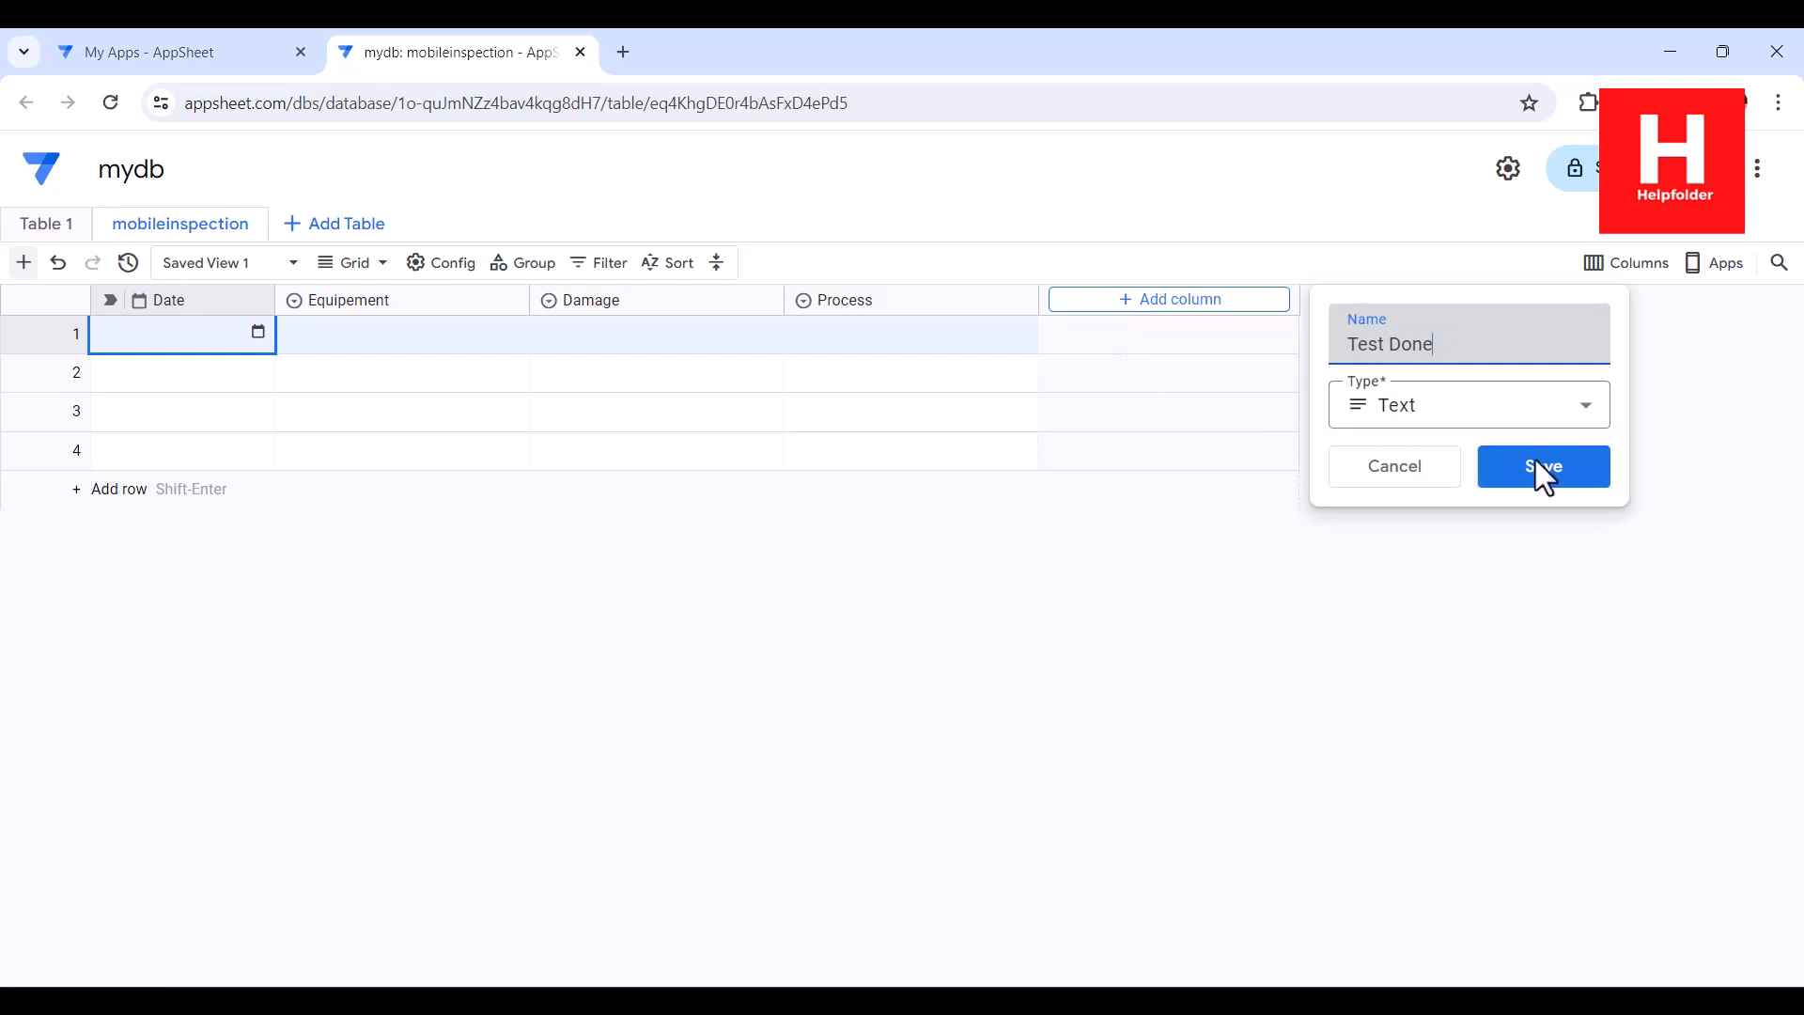
pyautogui.click(1538, 460)
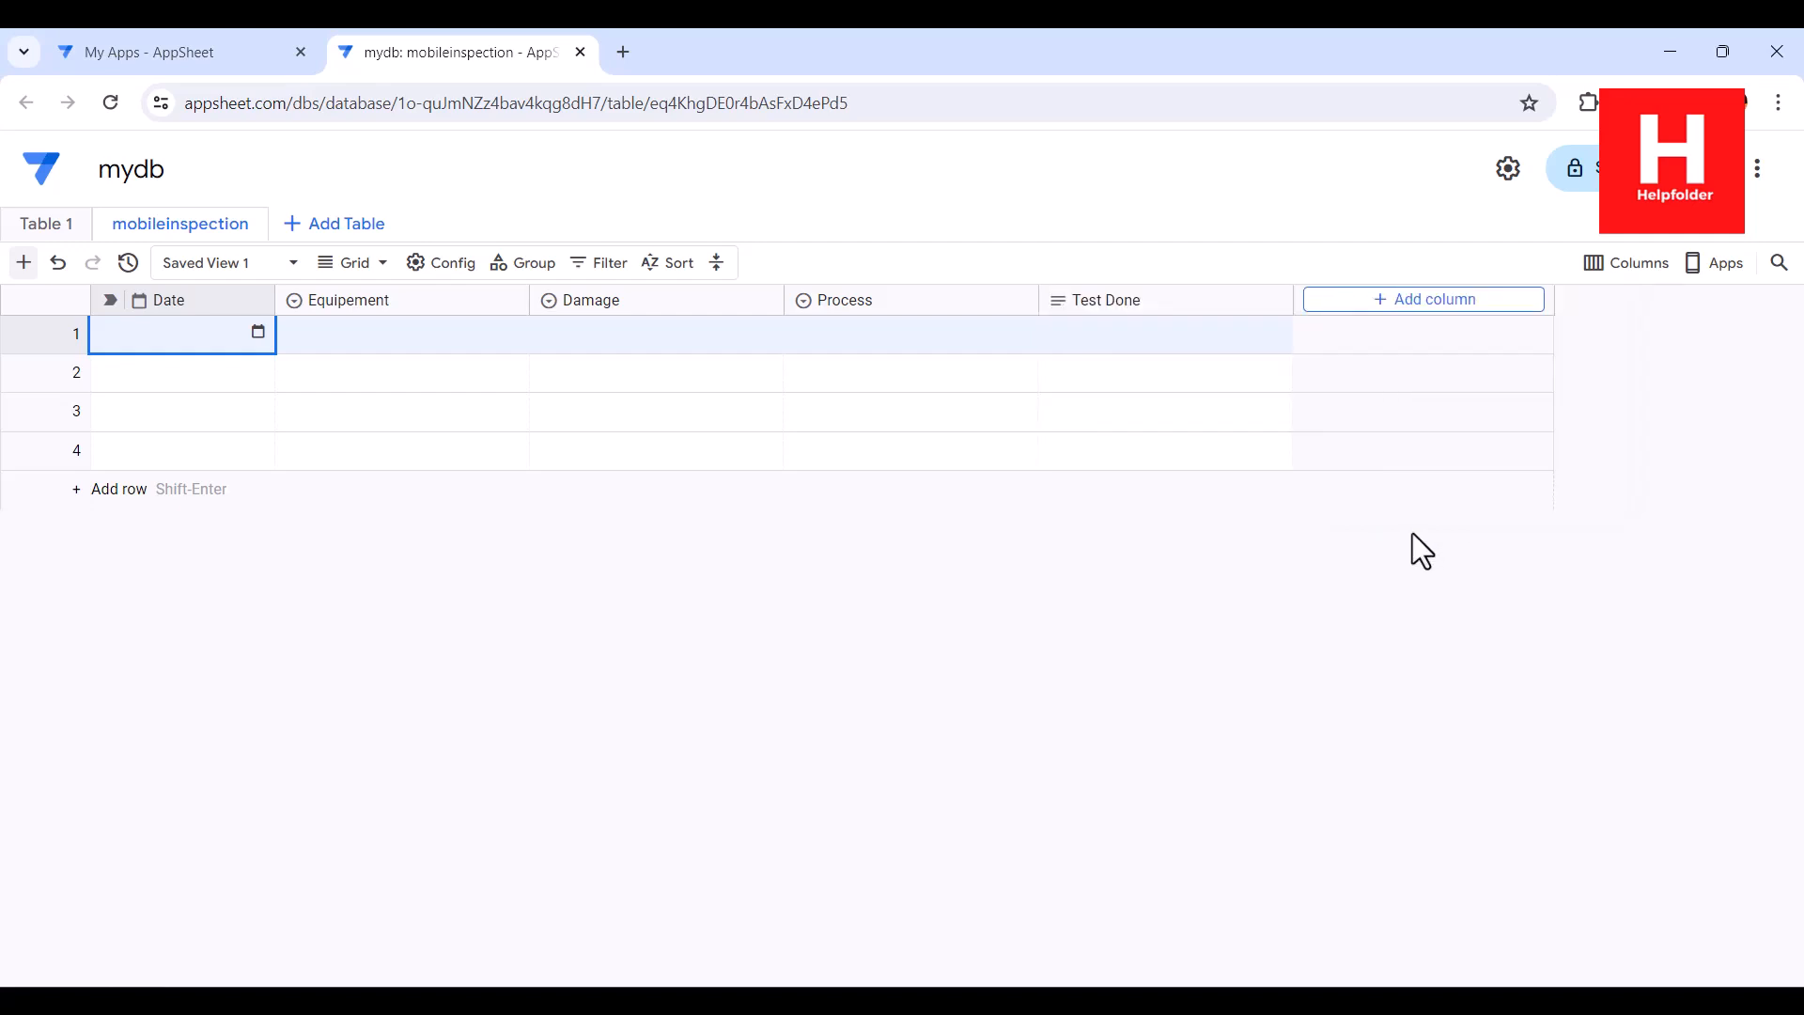
# Add a Text column named Notes after the Test Done column
pyautogui.click(1373, 300)
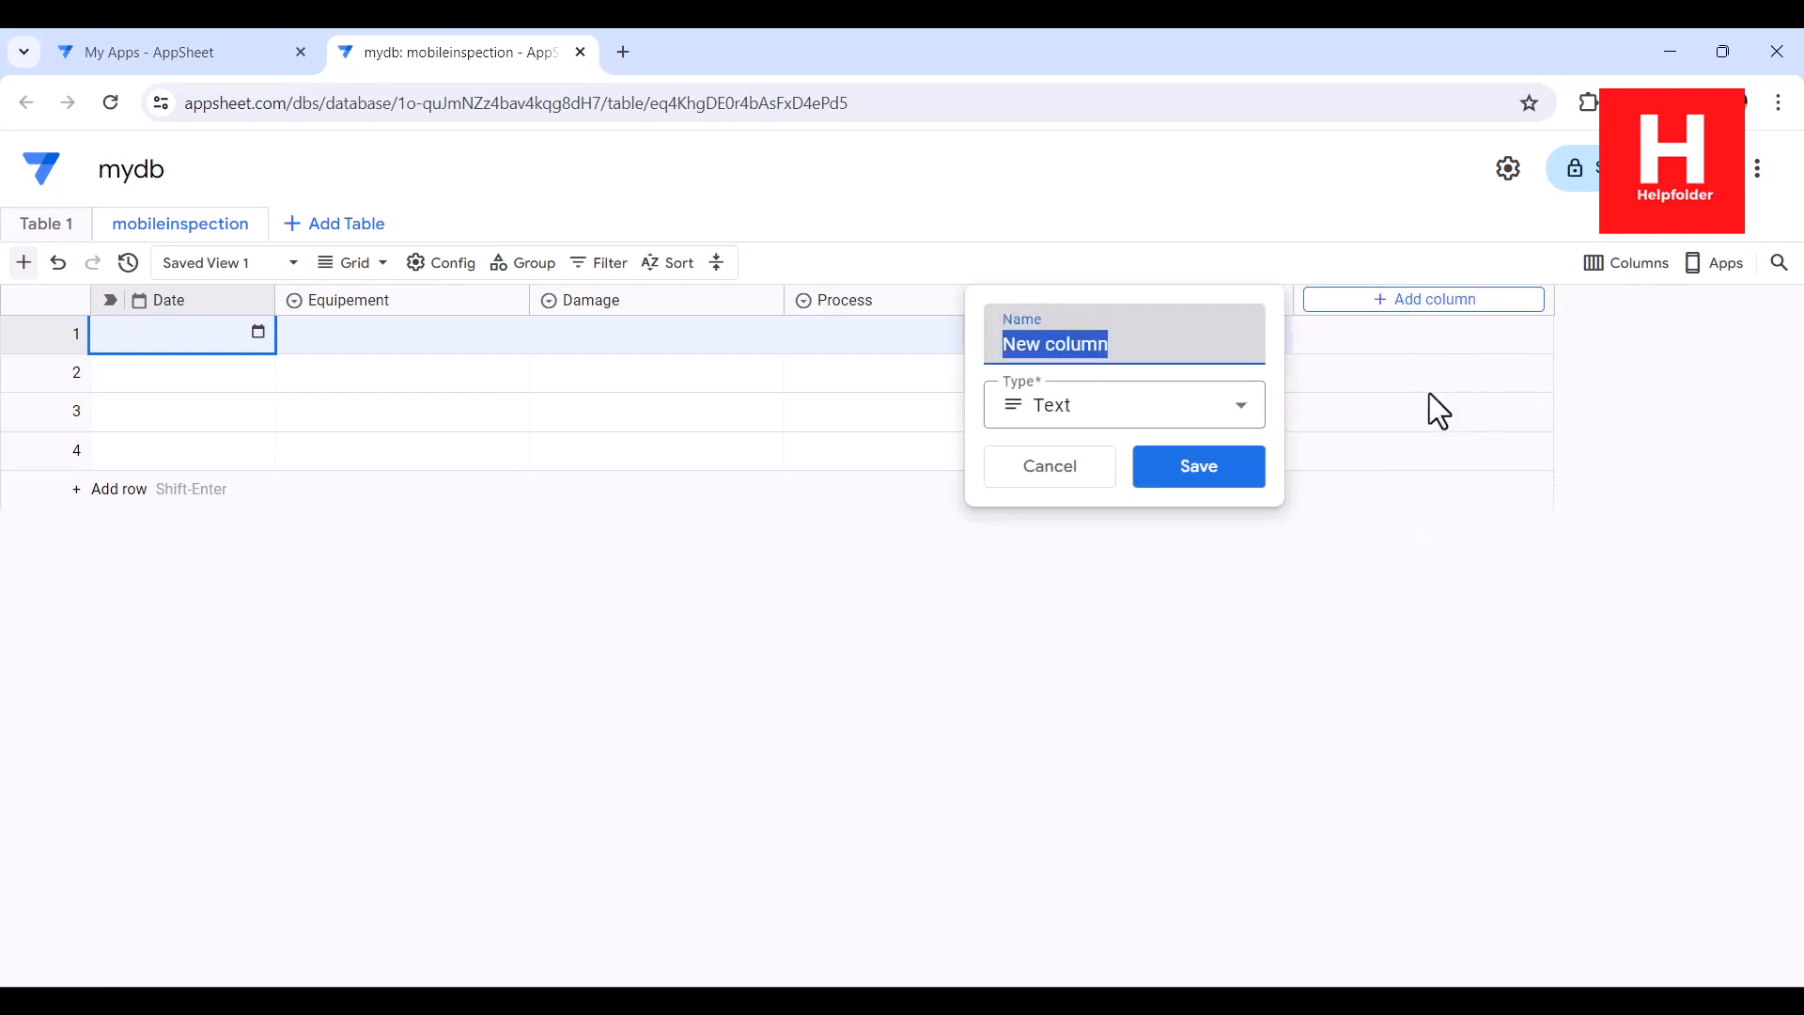
pyautogui.write('Notes')
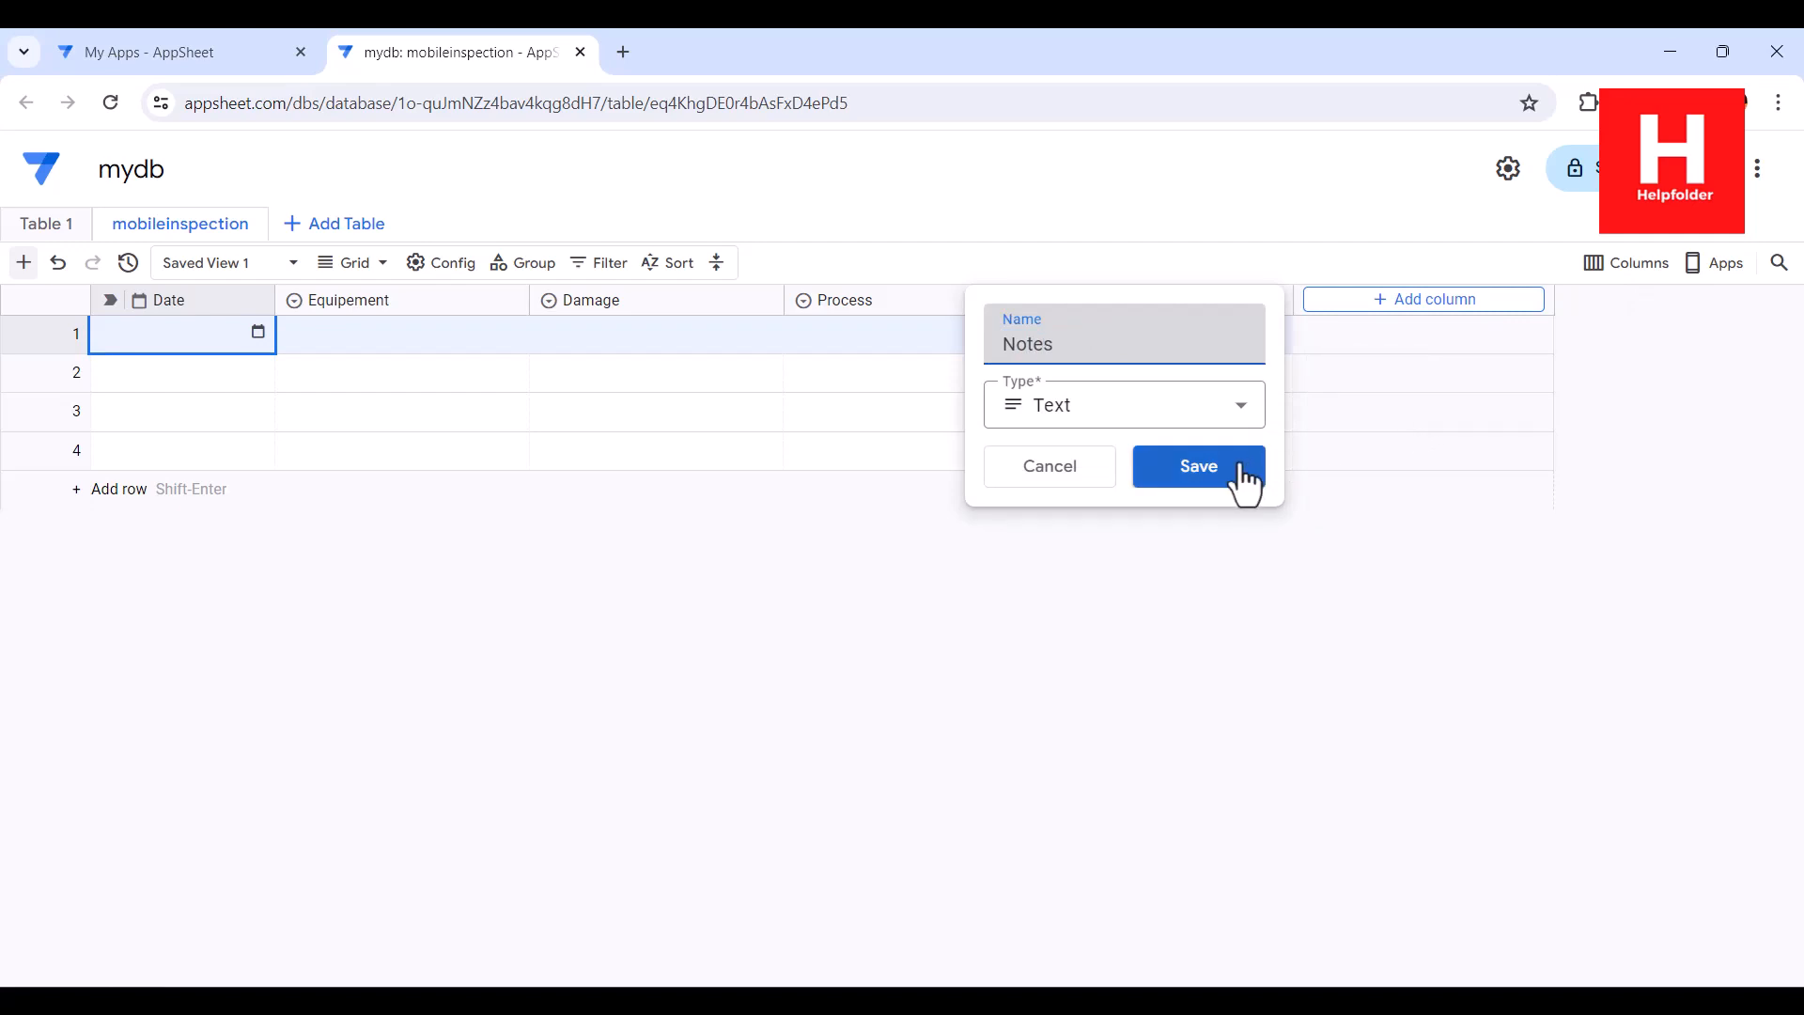
pyautogui.click(1245, 479)
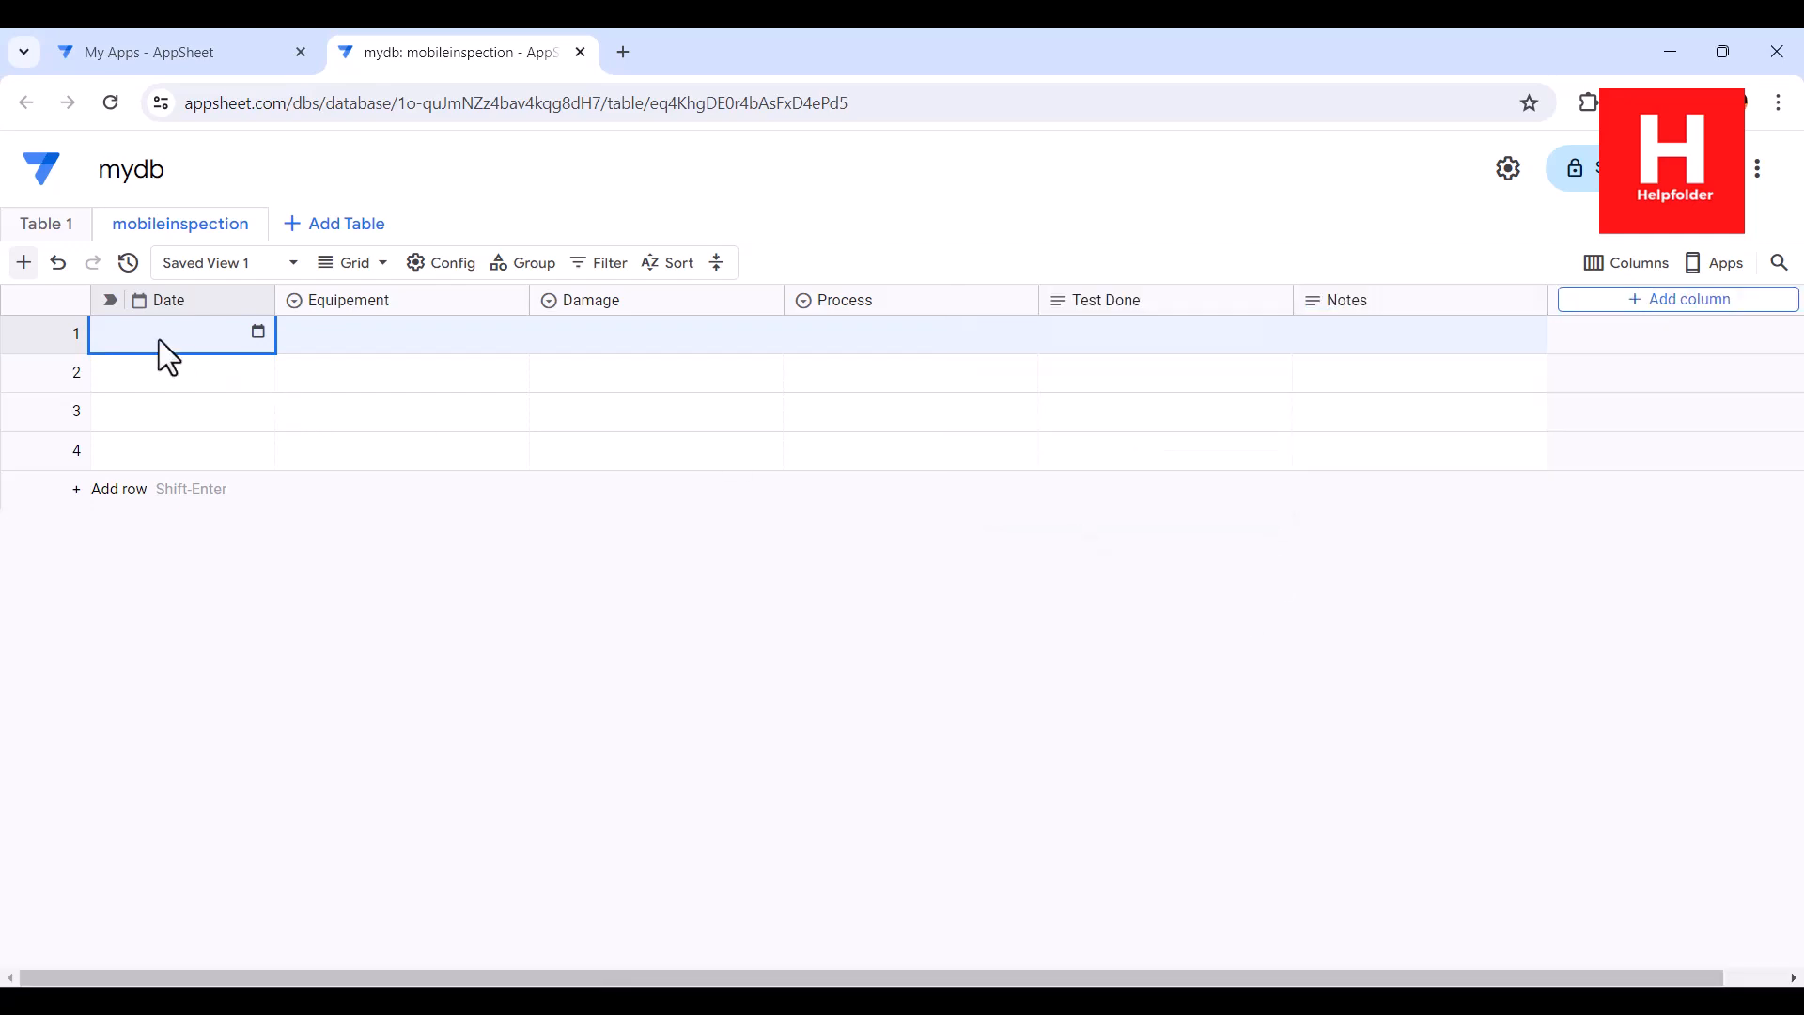
# Delete the unused Table 1 from the mydb database
pyautogui.click(83, 226)
pyautogui.click(151, 430)
pyautogui.click(994, 648)
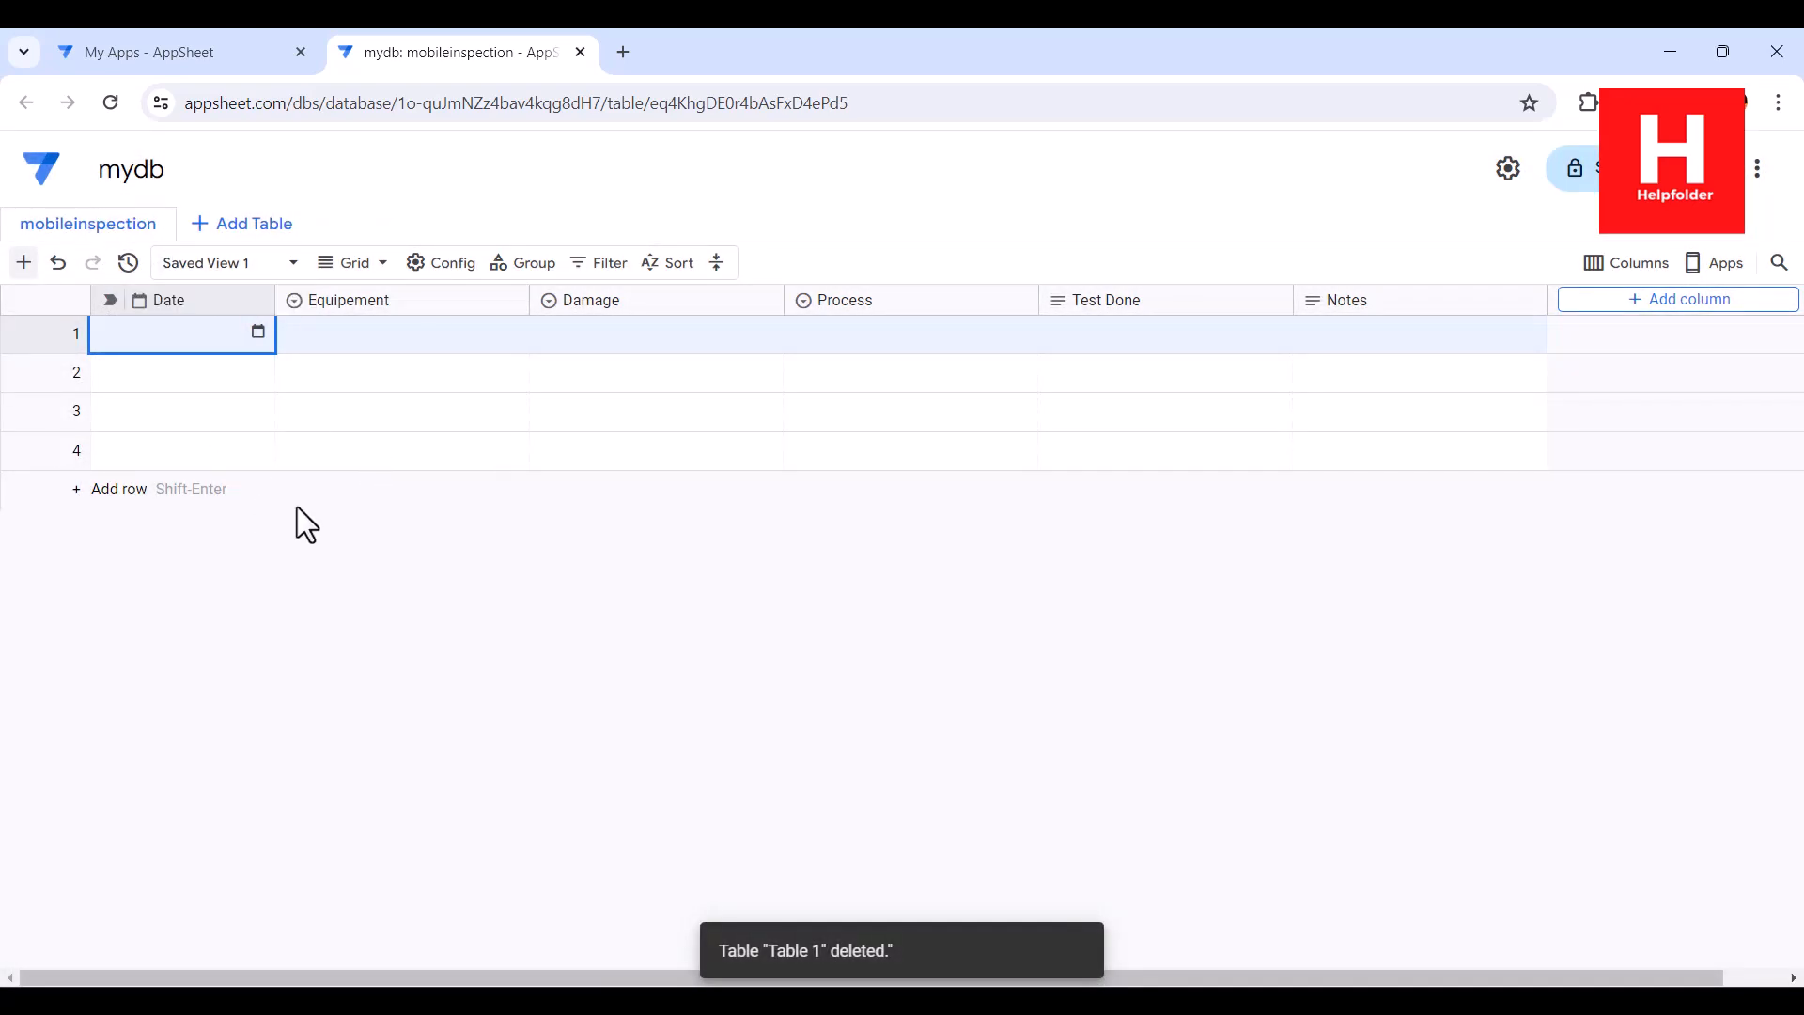
# Start a blank app from the My Apps page, named Mobile Inspection Tracker, in the Inspections & Surveys category
pyautogui.click(174, 55)
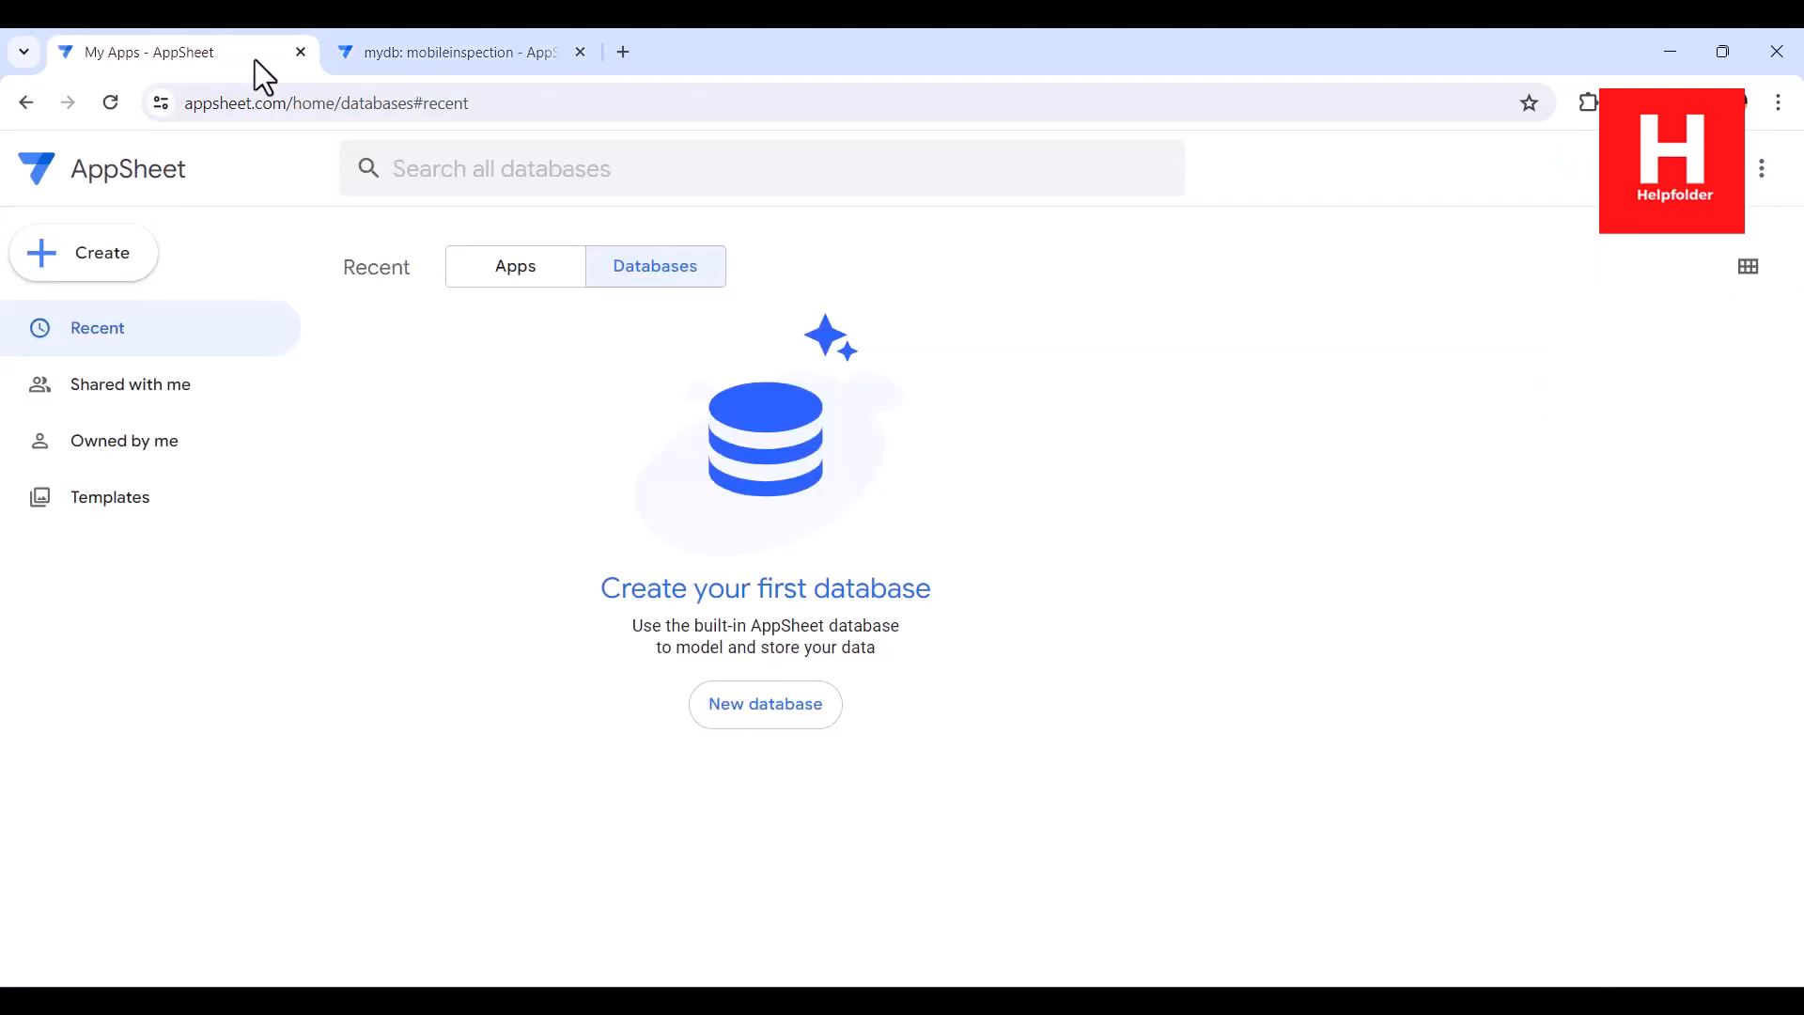
pyautogui.click(132, 272)
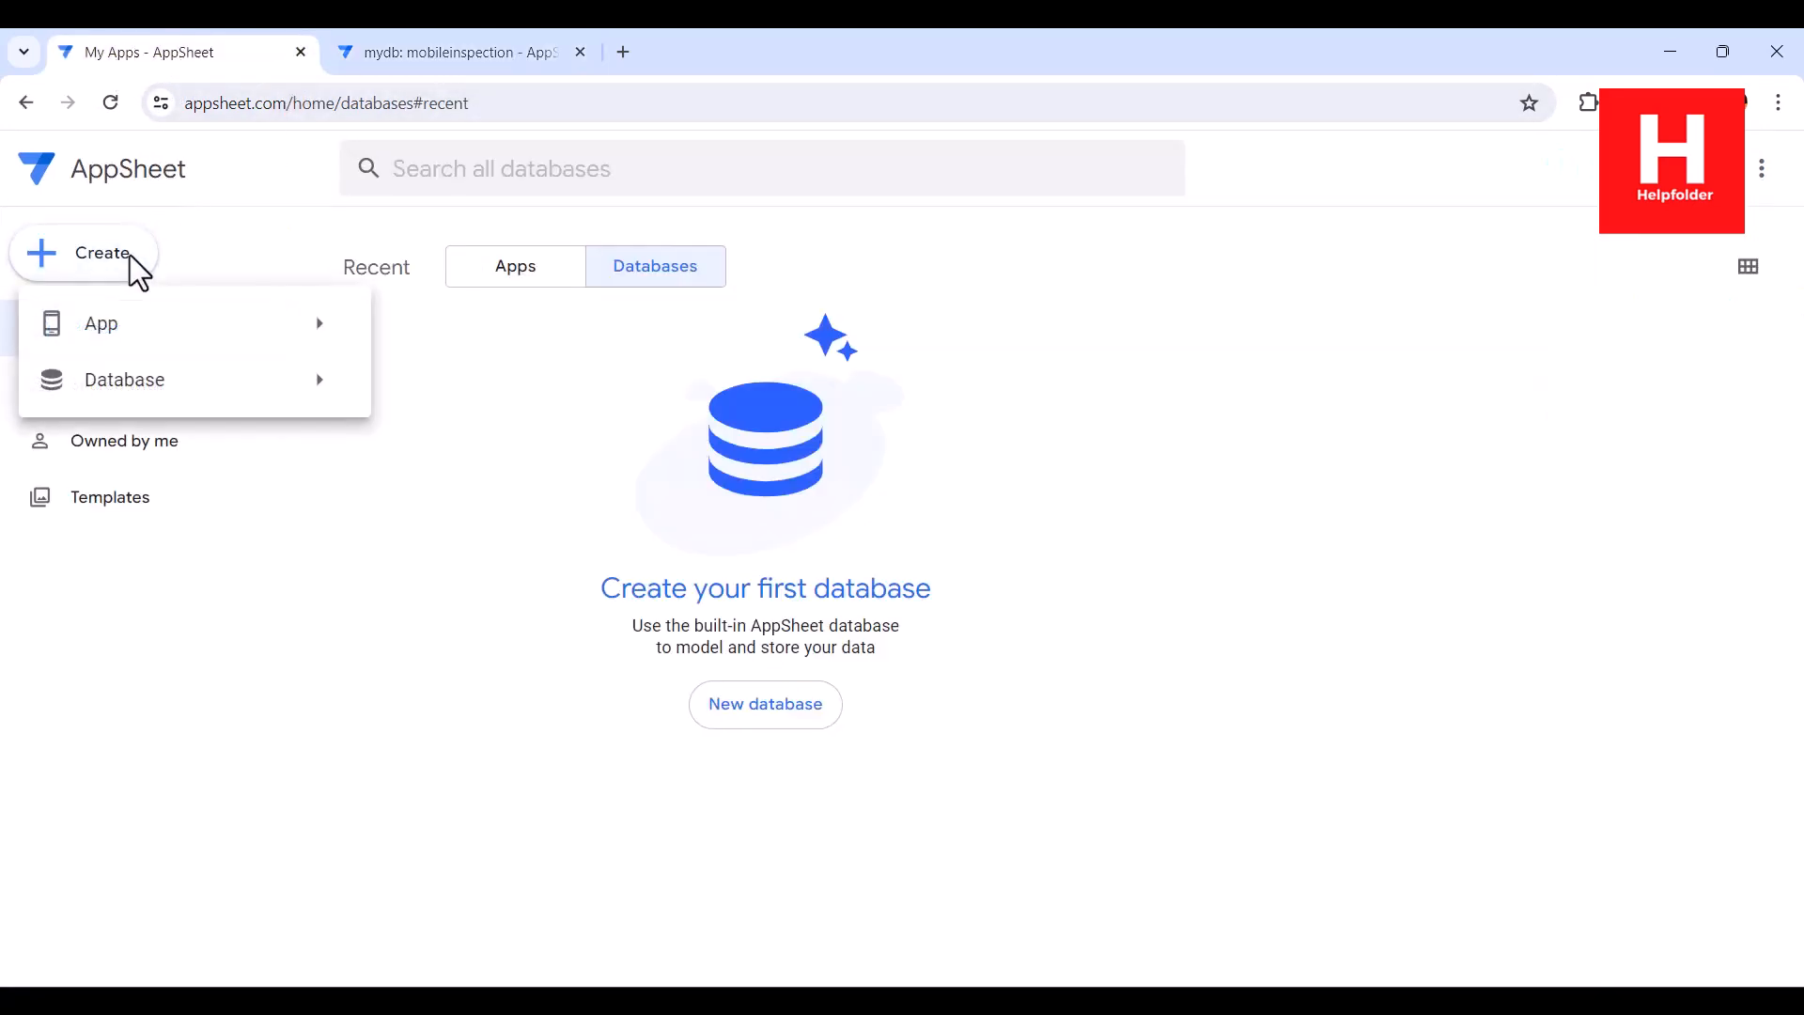
pyautogui.moveTo(141, 327)
pyautogui.click(479, 324)
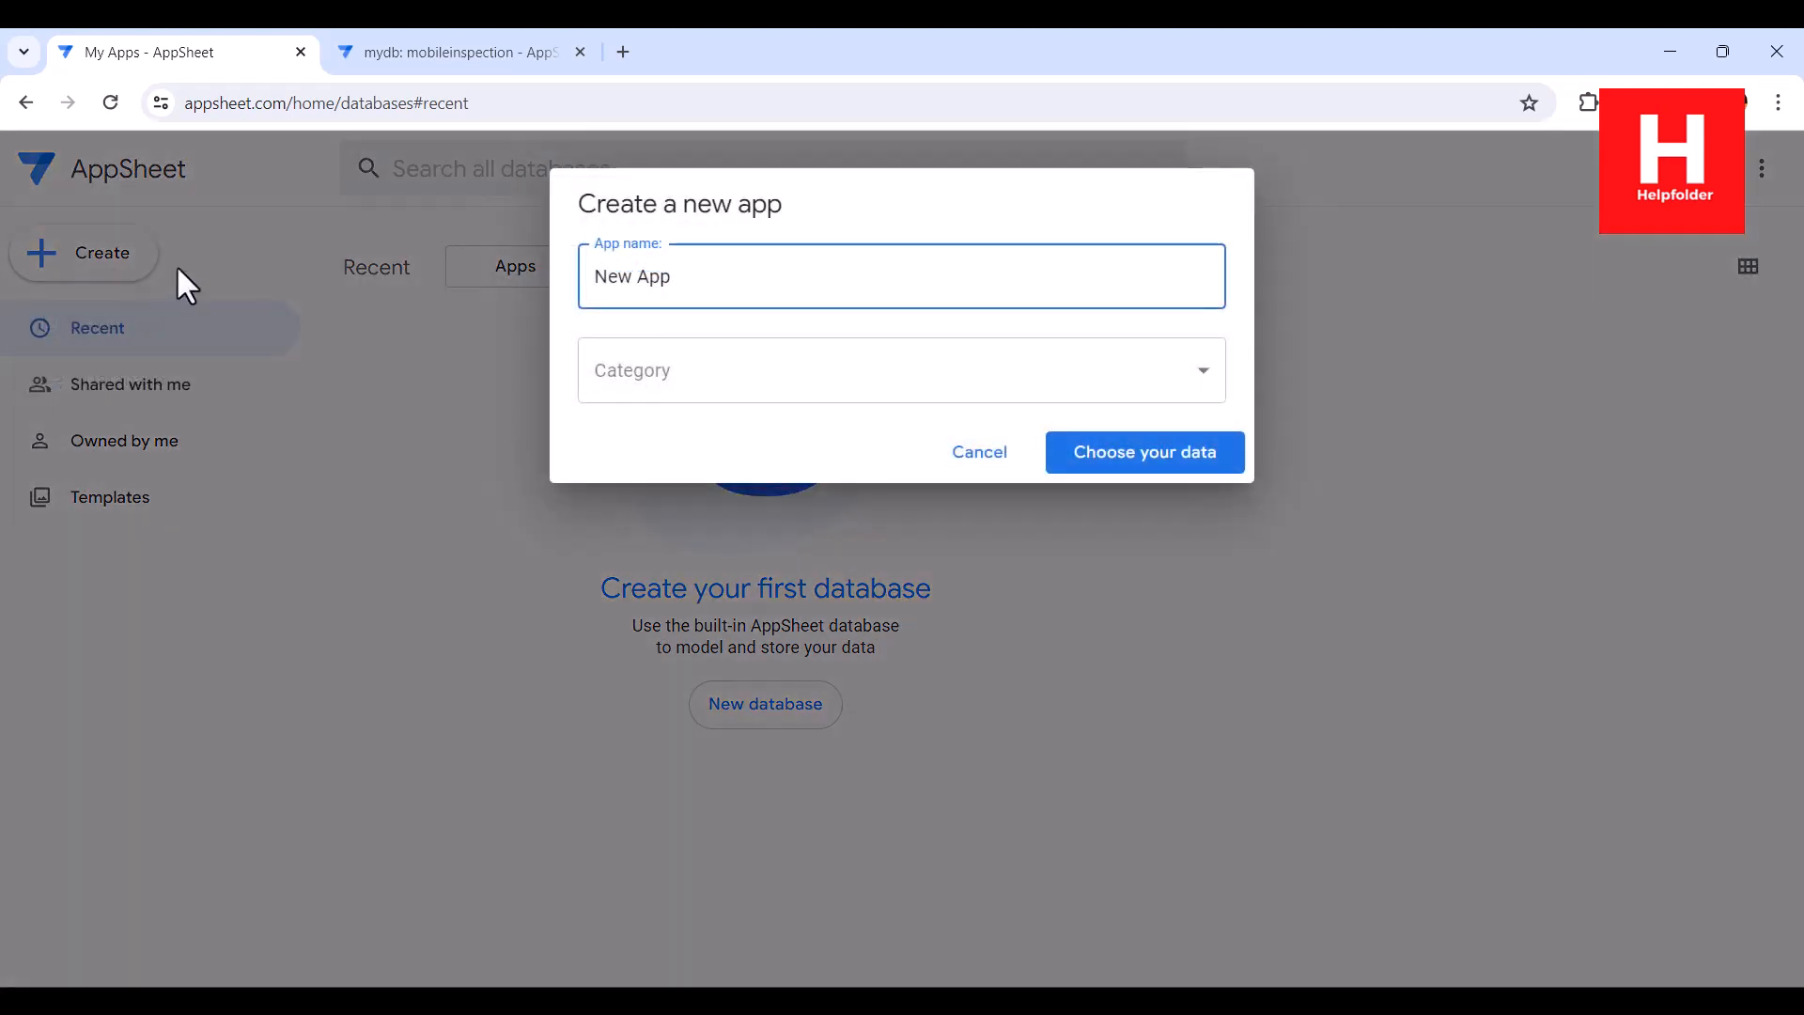
pyautogui.moveTo(700, 275); pyautogui.dragTo(458, 274)
pyautogui.write('M')
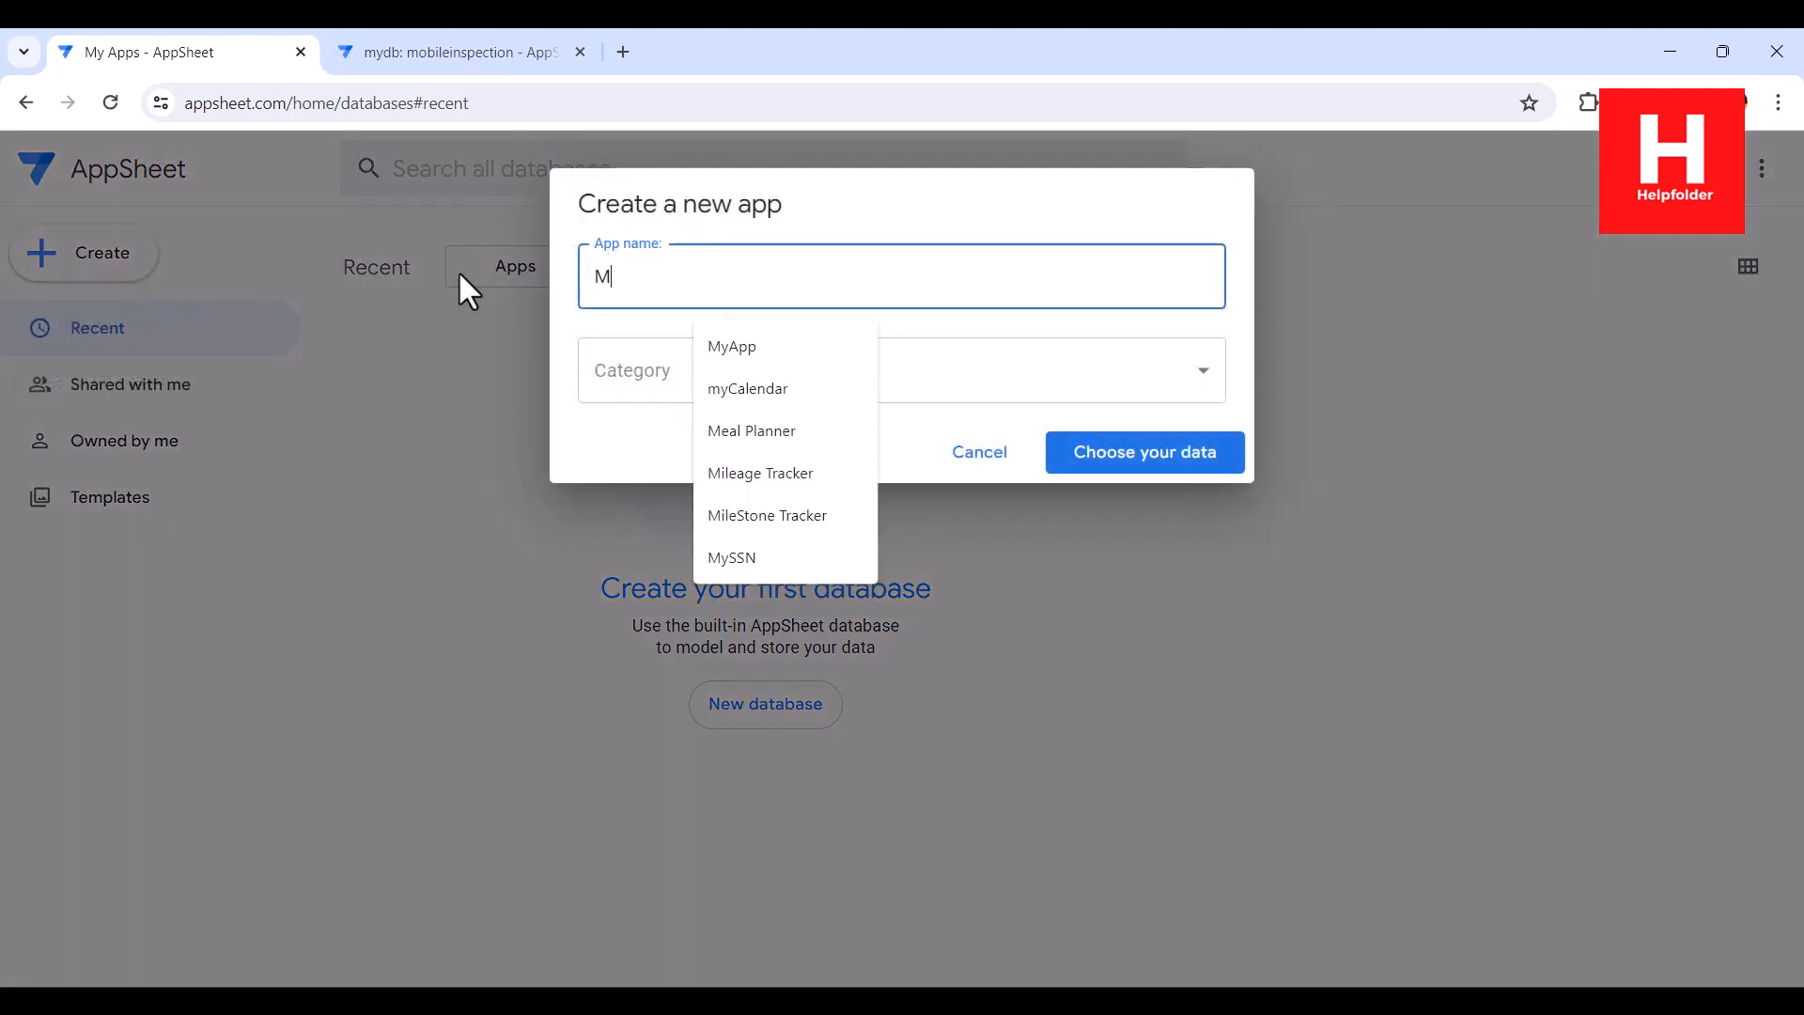
pyautogui.write('obile Inspection')
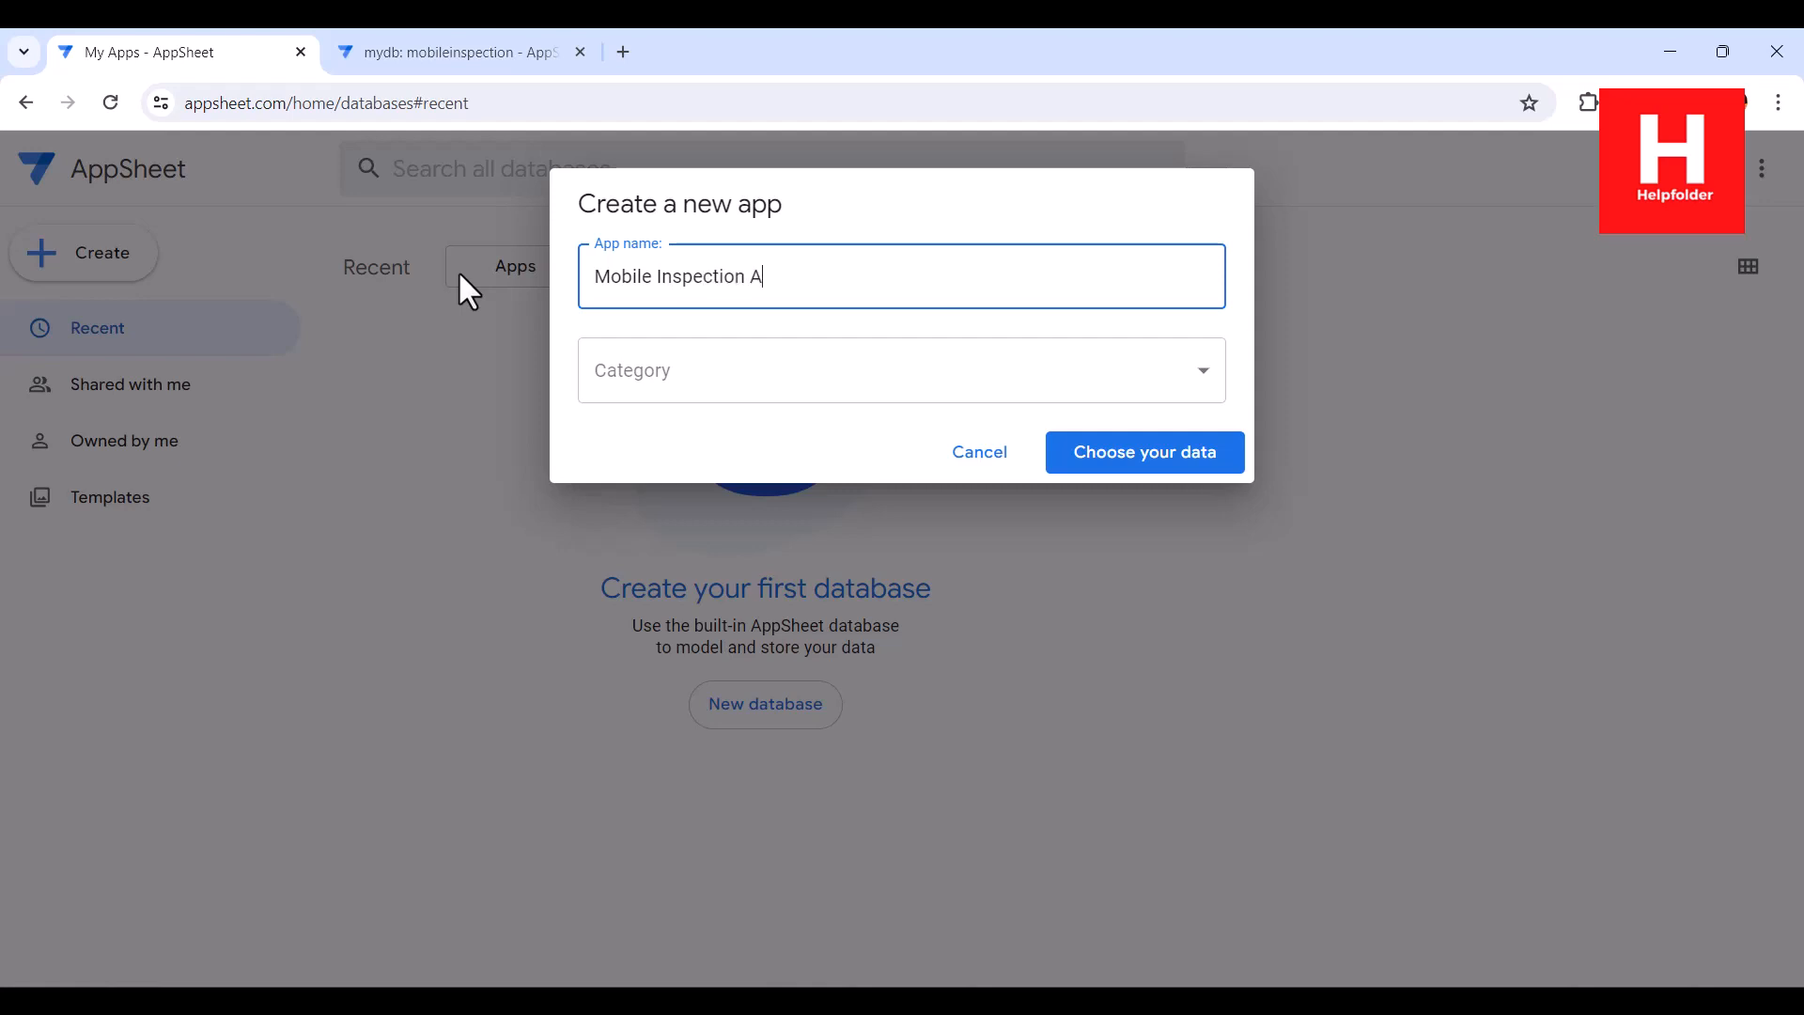
pyautogui.write(' Tracker')
pyautogui.click(584, 373)
pyautogui.click(649, 386)
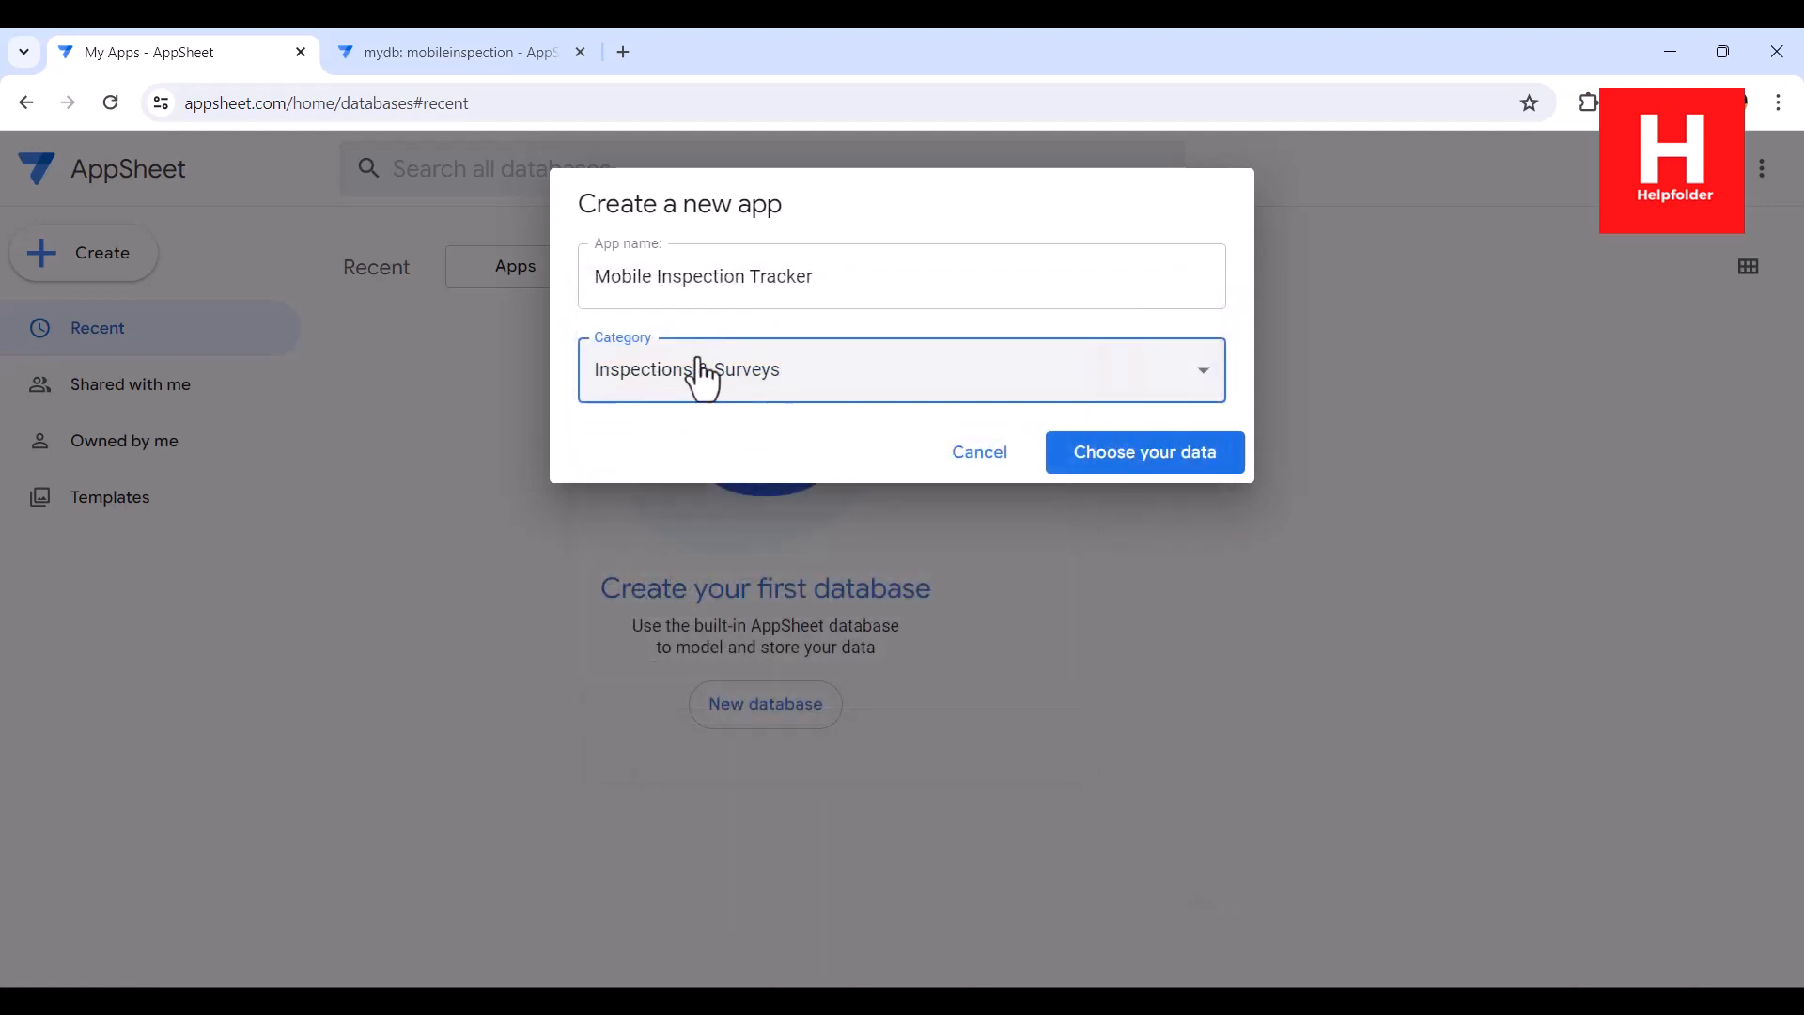
# Choose the mydb AppSheet database with its mobileinspection table as the data source and create the app
pyautogui.click(1134, 456)
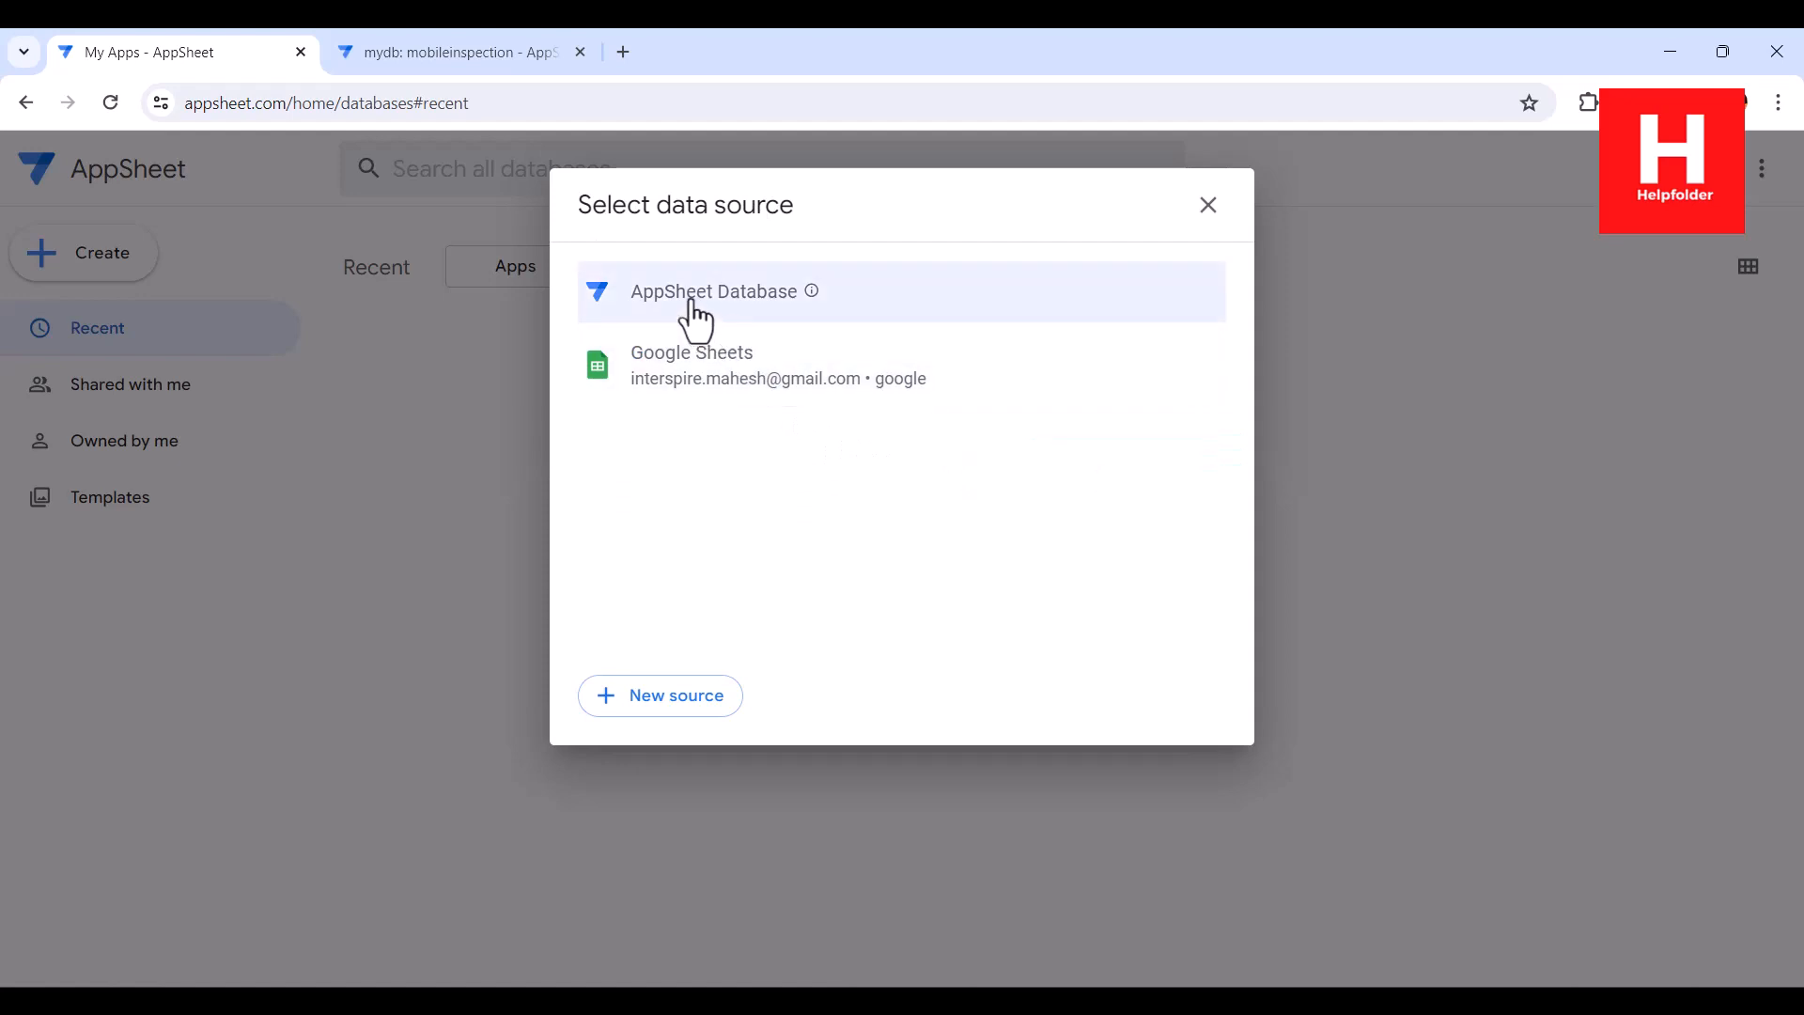
pyautogui.moveTo(612, 207); pyautogui.dragTo(785, 207)
pyautogui.click(819, 206)
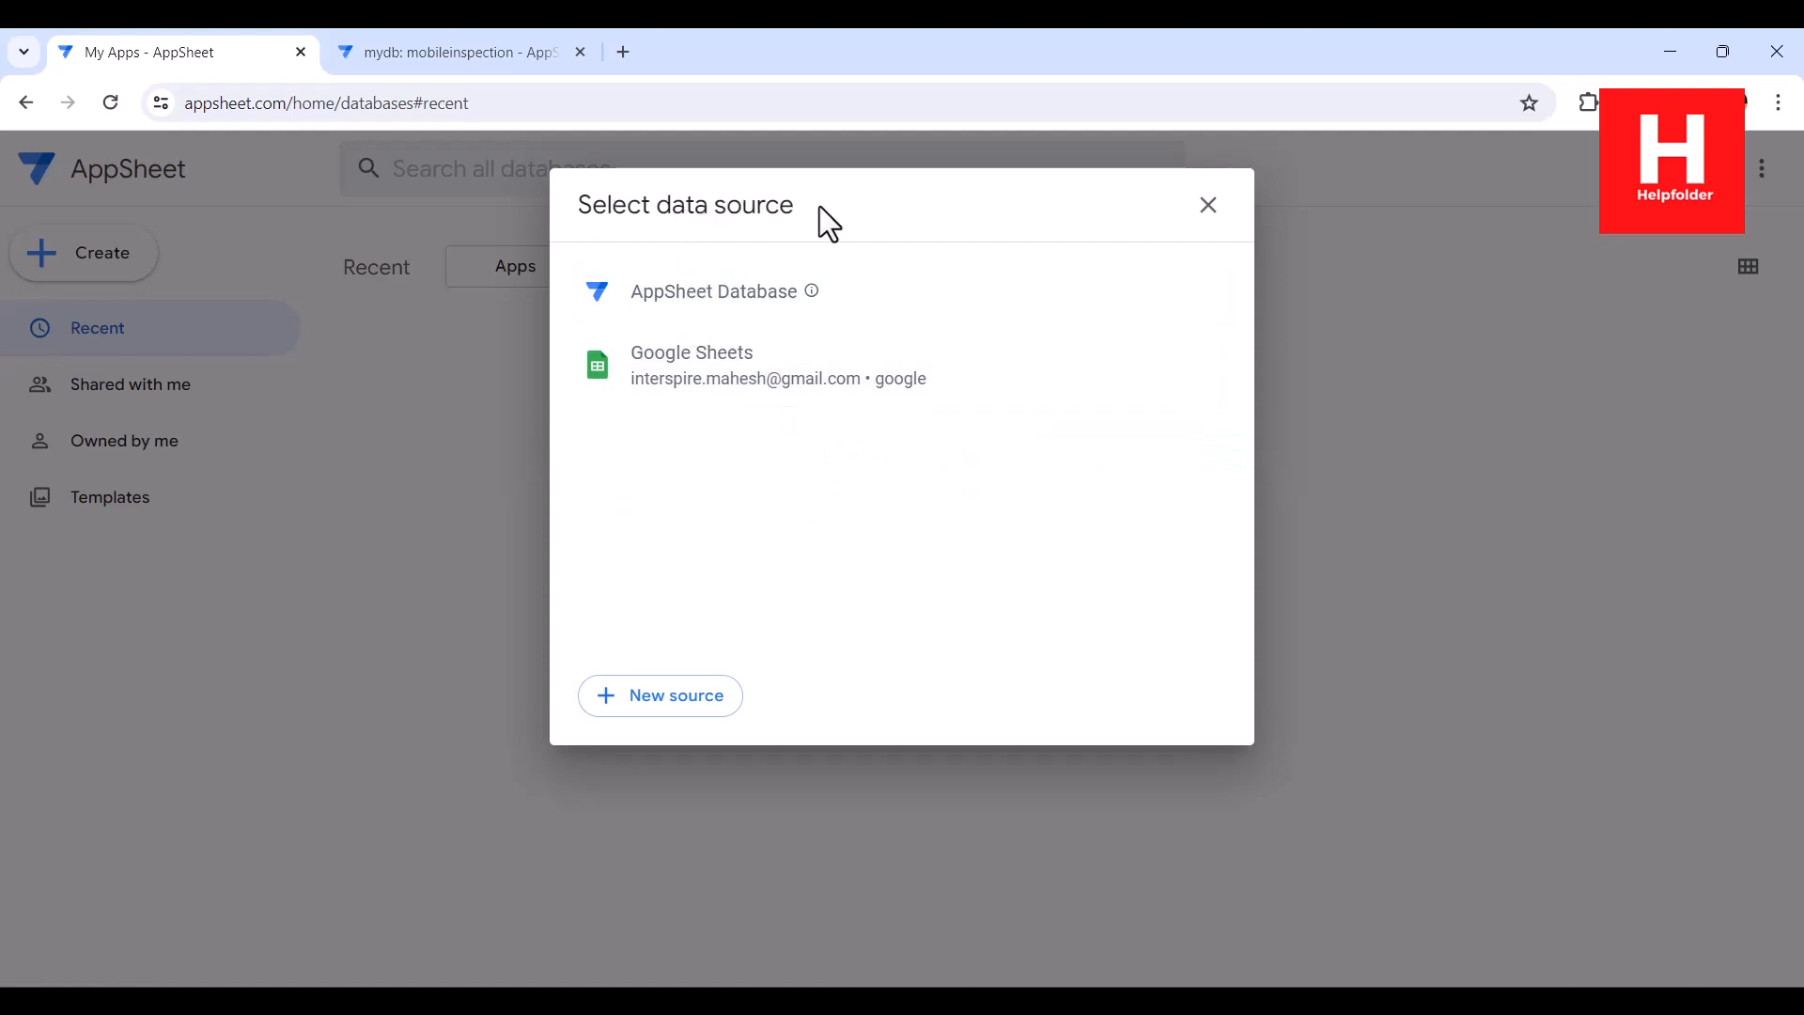
pyautogui.click(707, 286)
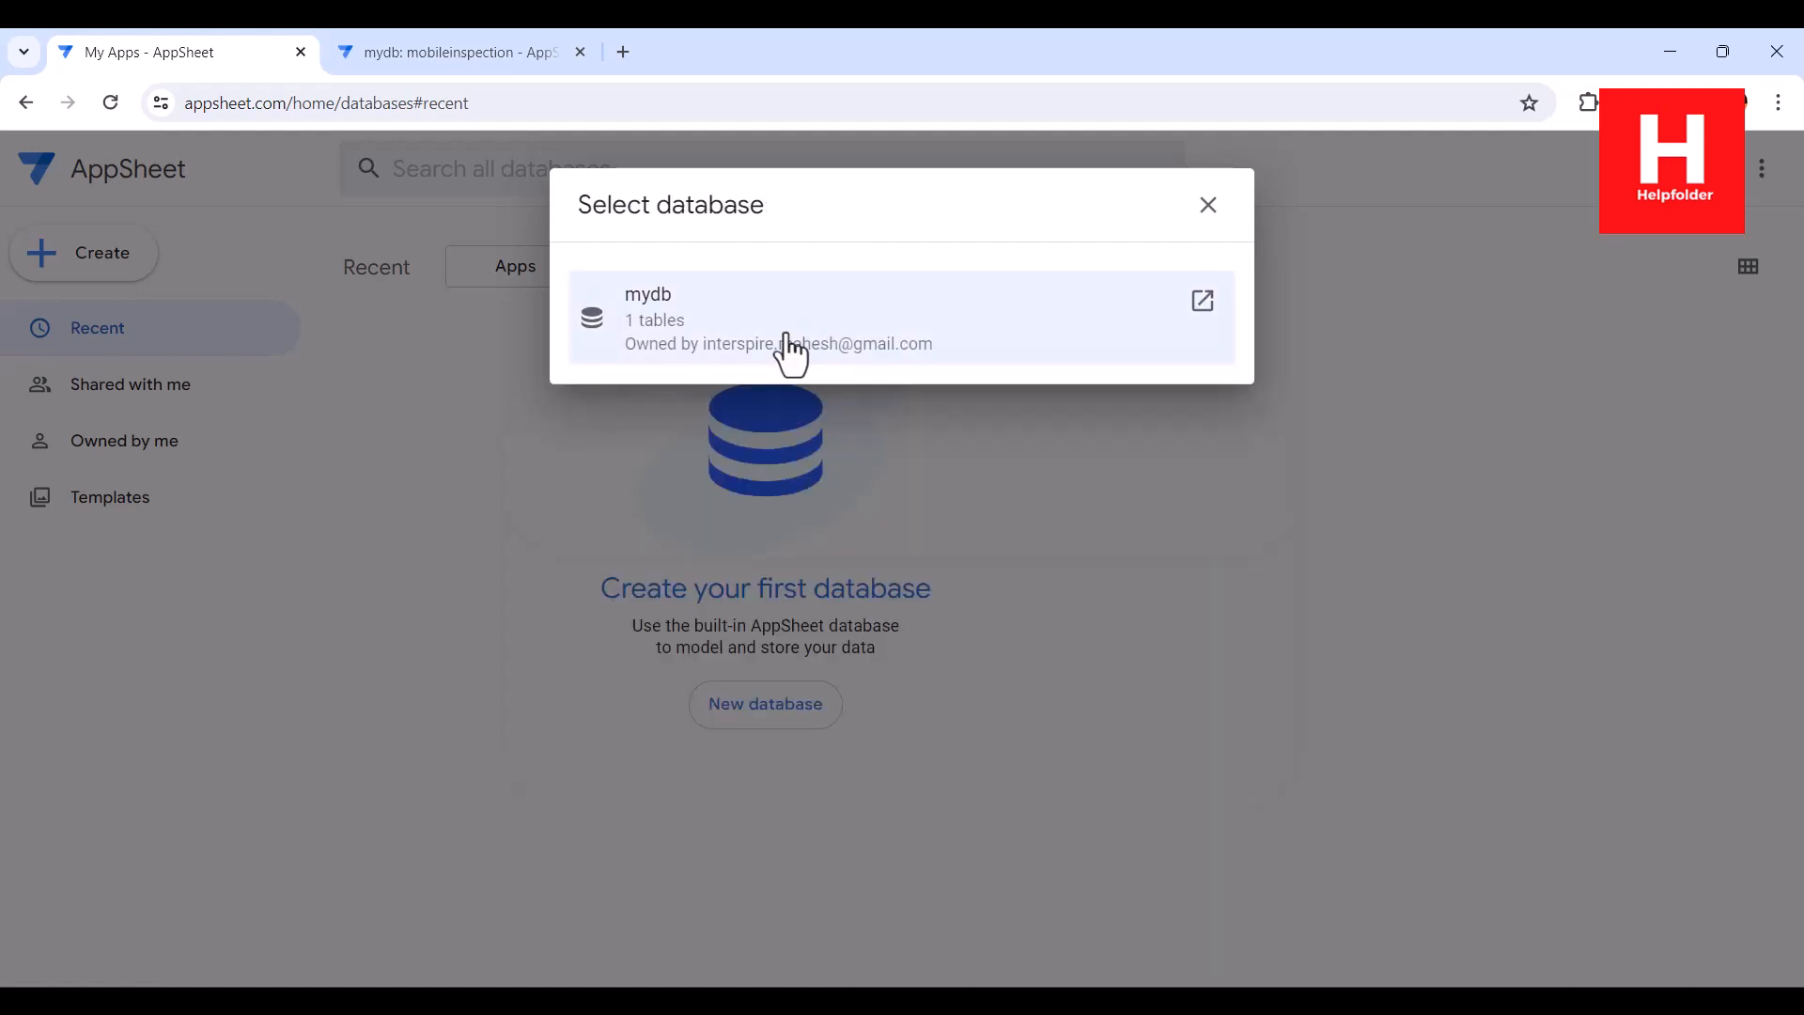
pyautogui.click(368, 310)
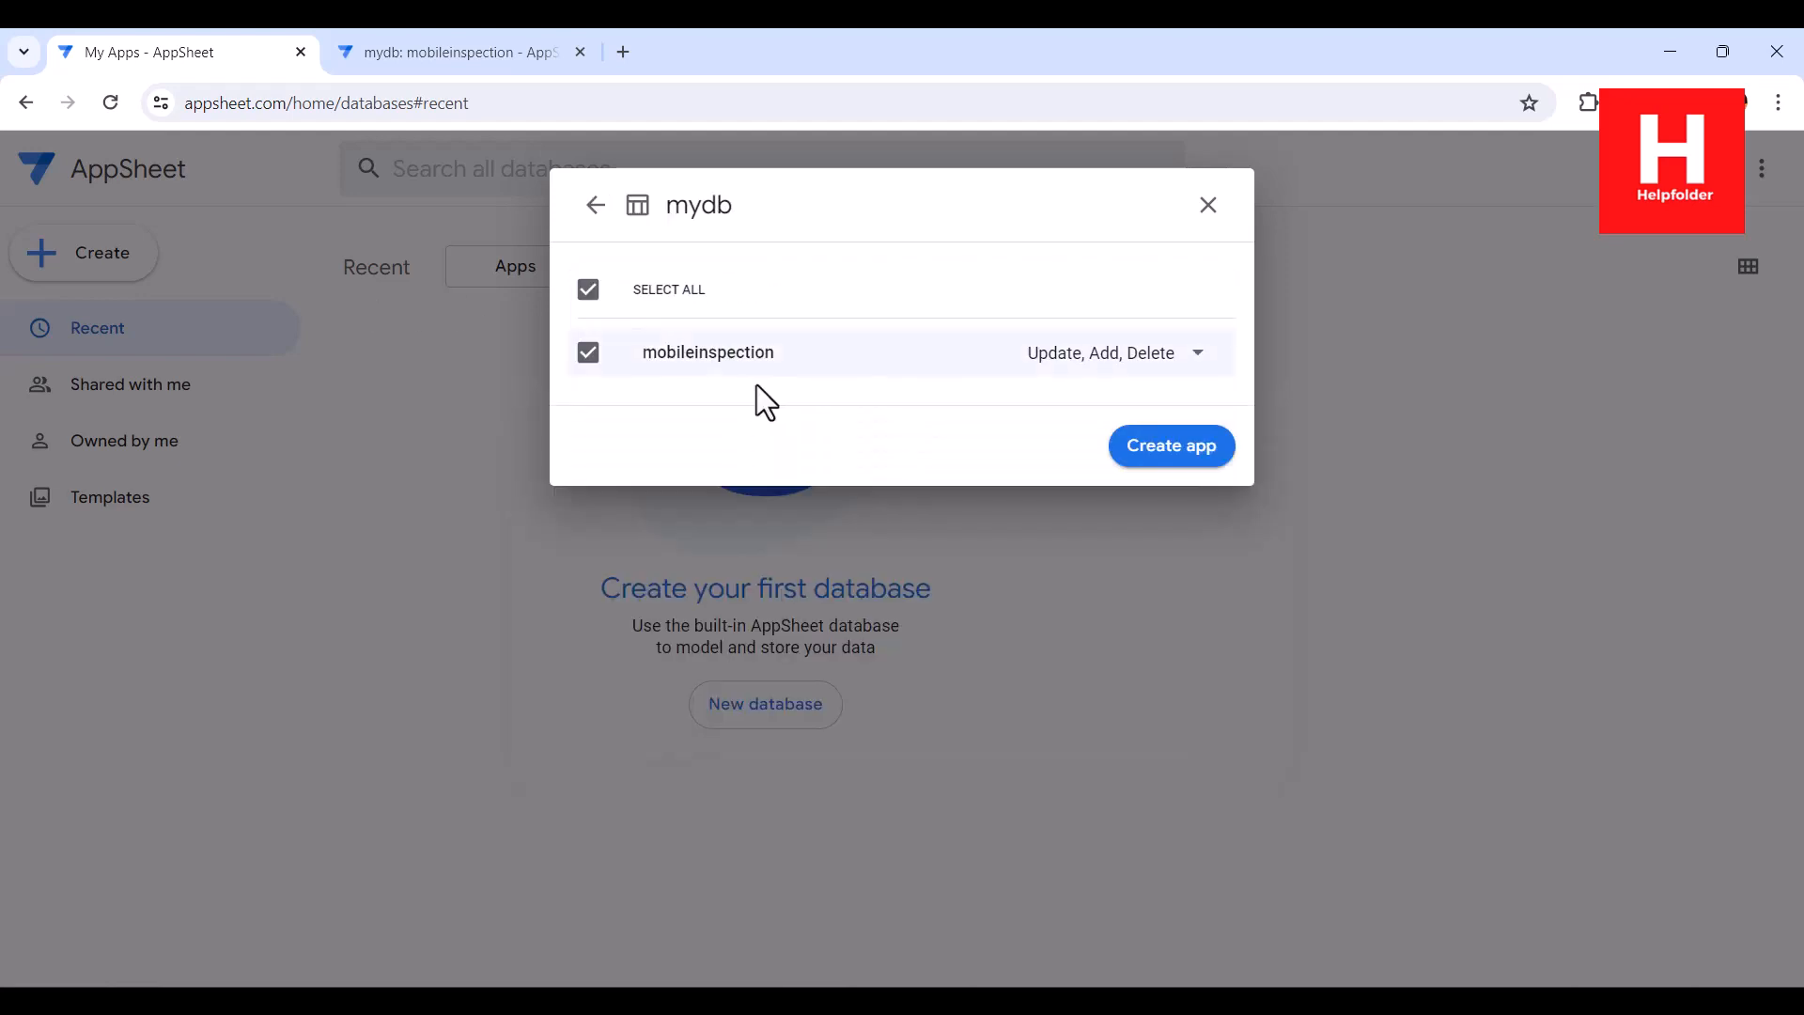
pyautogui.click(451, 51)
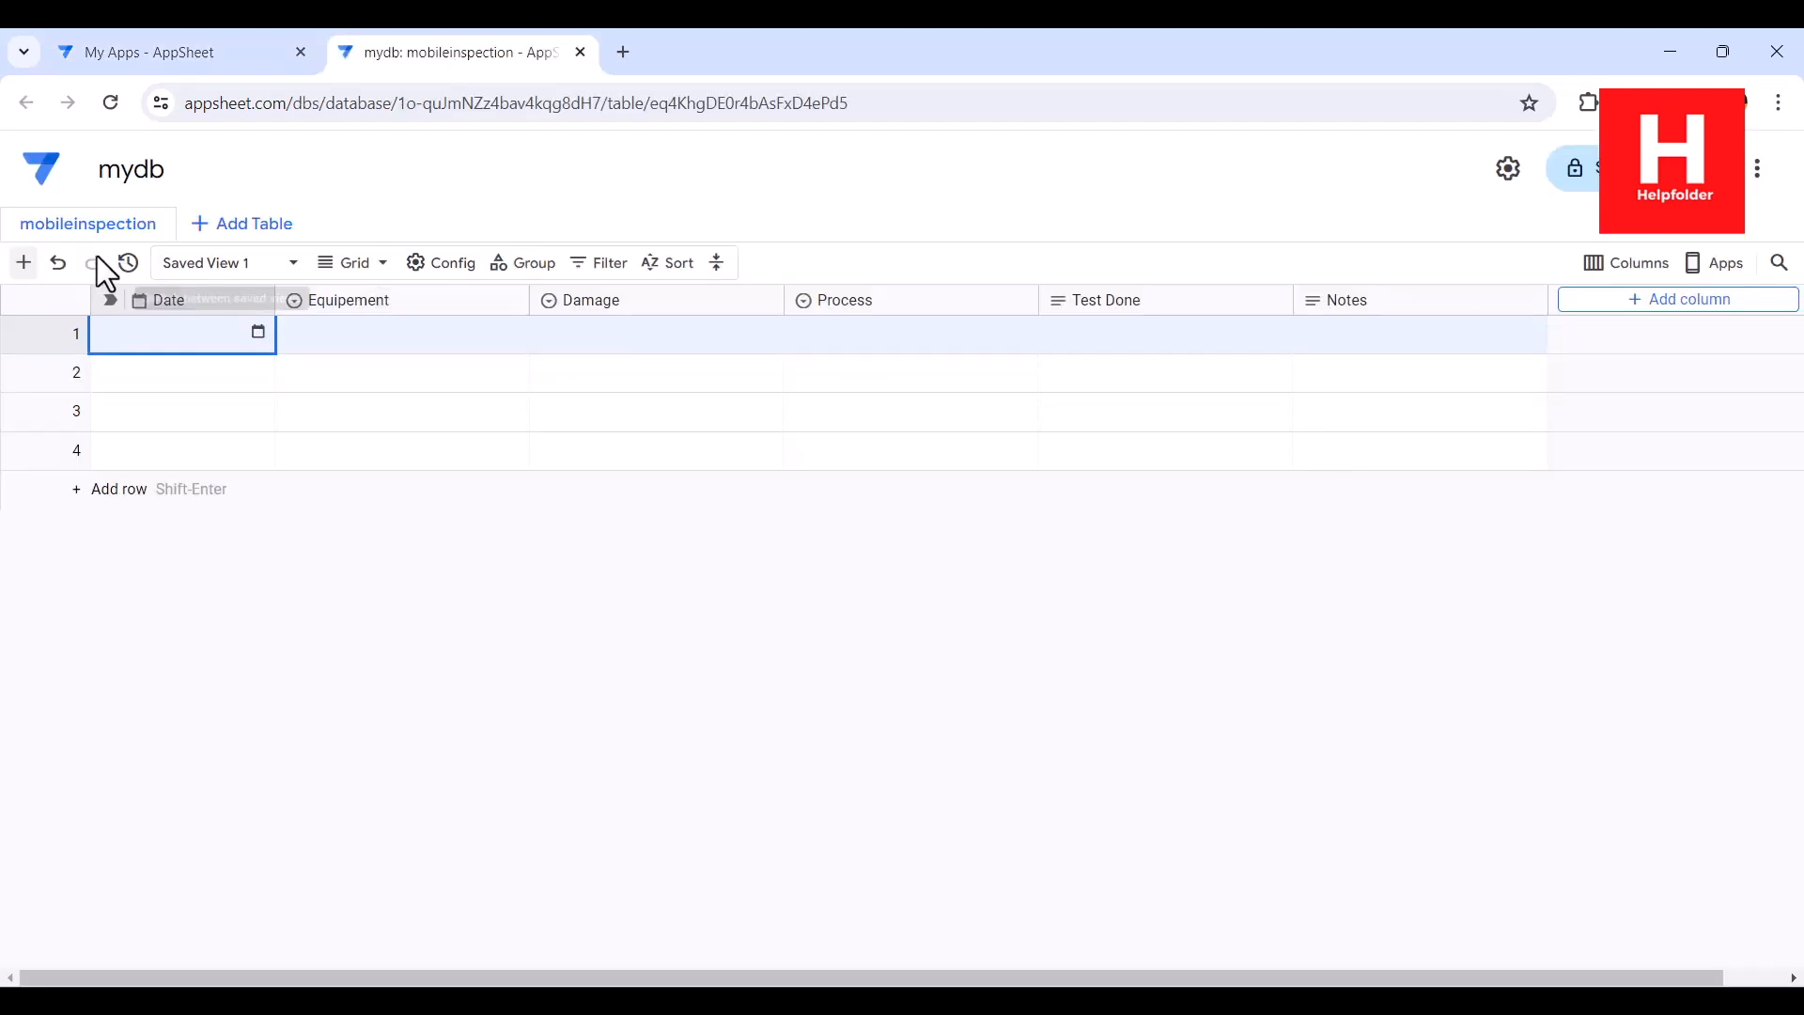
pyautogui.click(122, 54)
pyautogui.click(1165, 448)
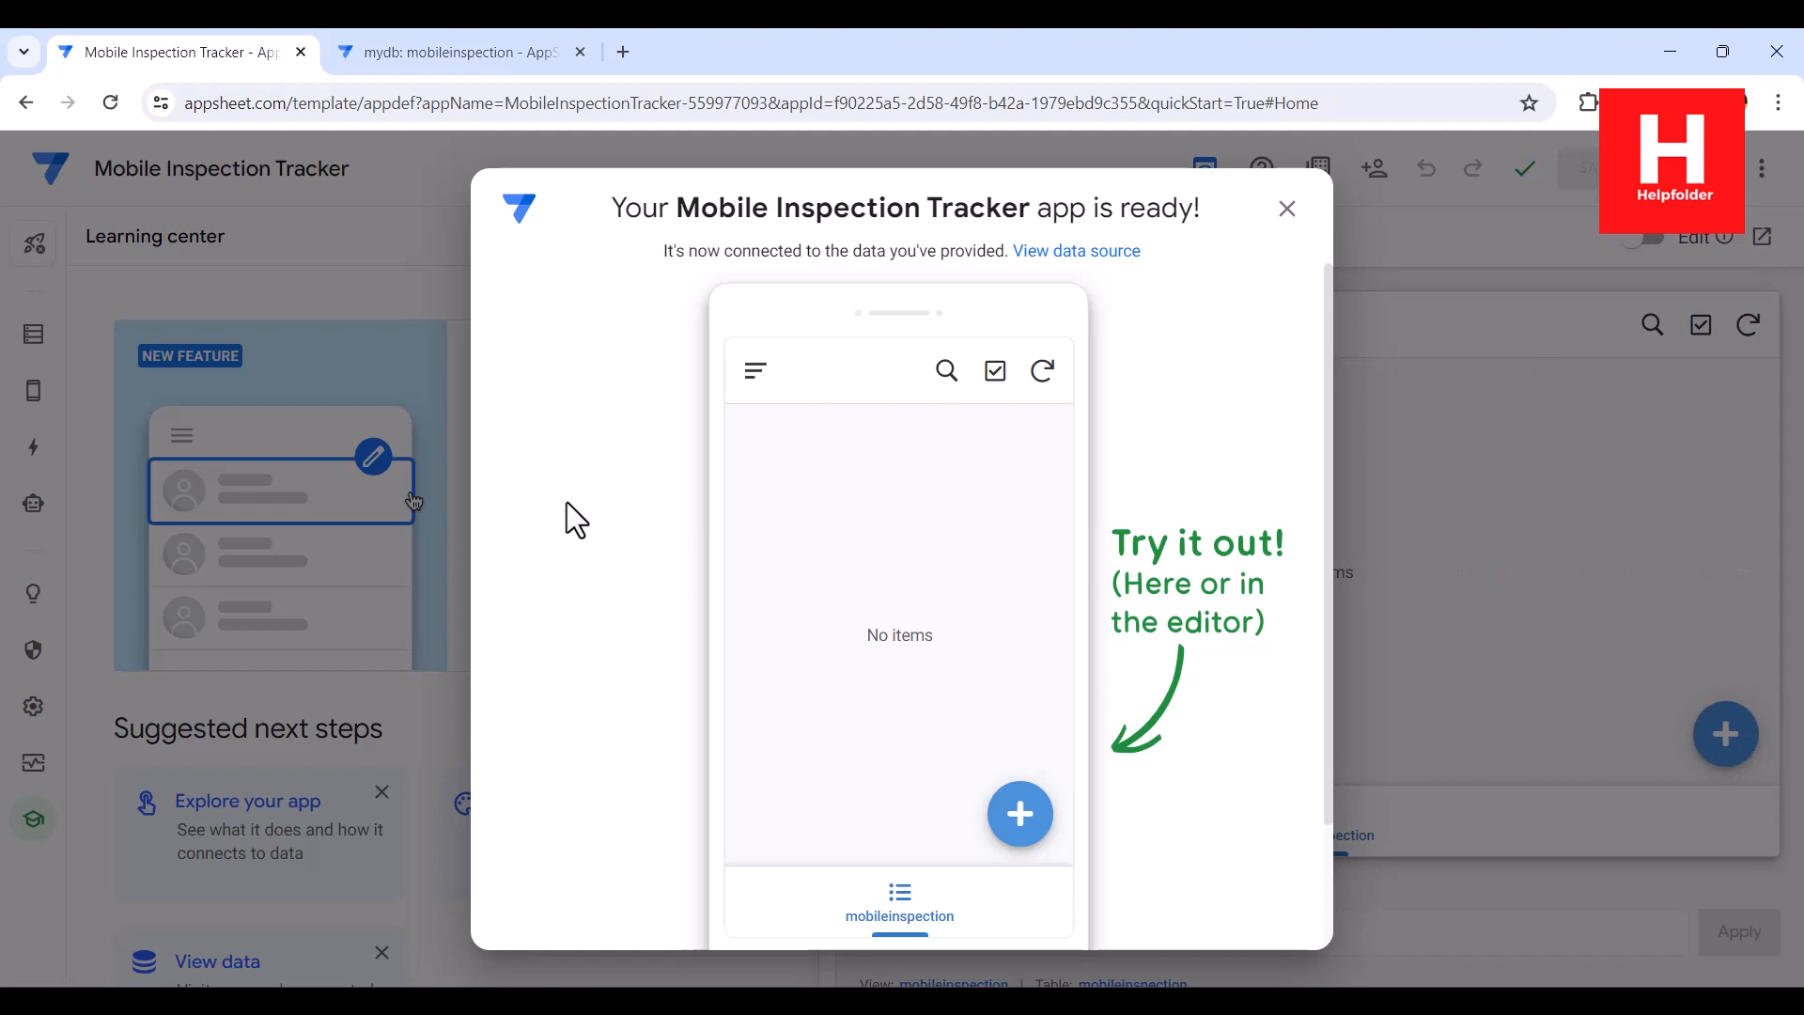
# Rename the mobileinspection view as Mobile Inspection Tracker and set its view type to table
pyautogui.click(1287, 211)
pyautogui.moveTo(34, 413)
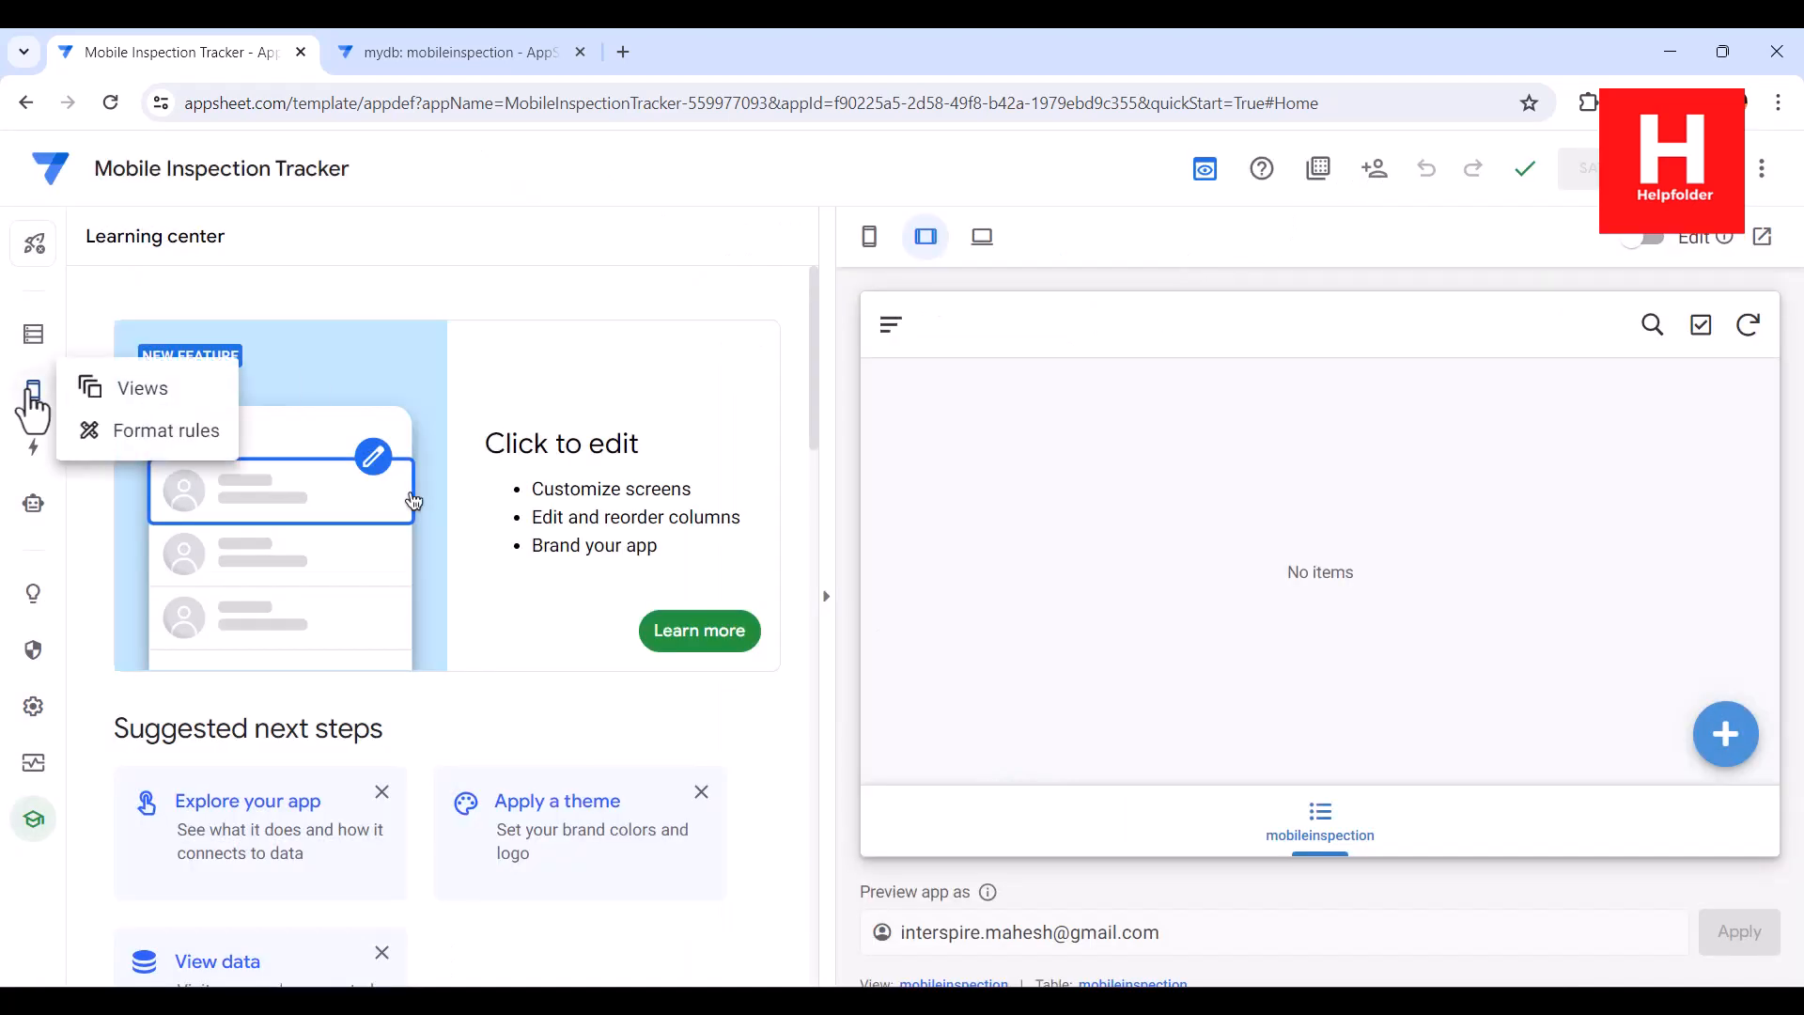
pyautogui.click(142, 389)
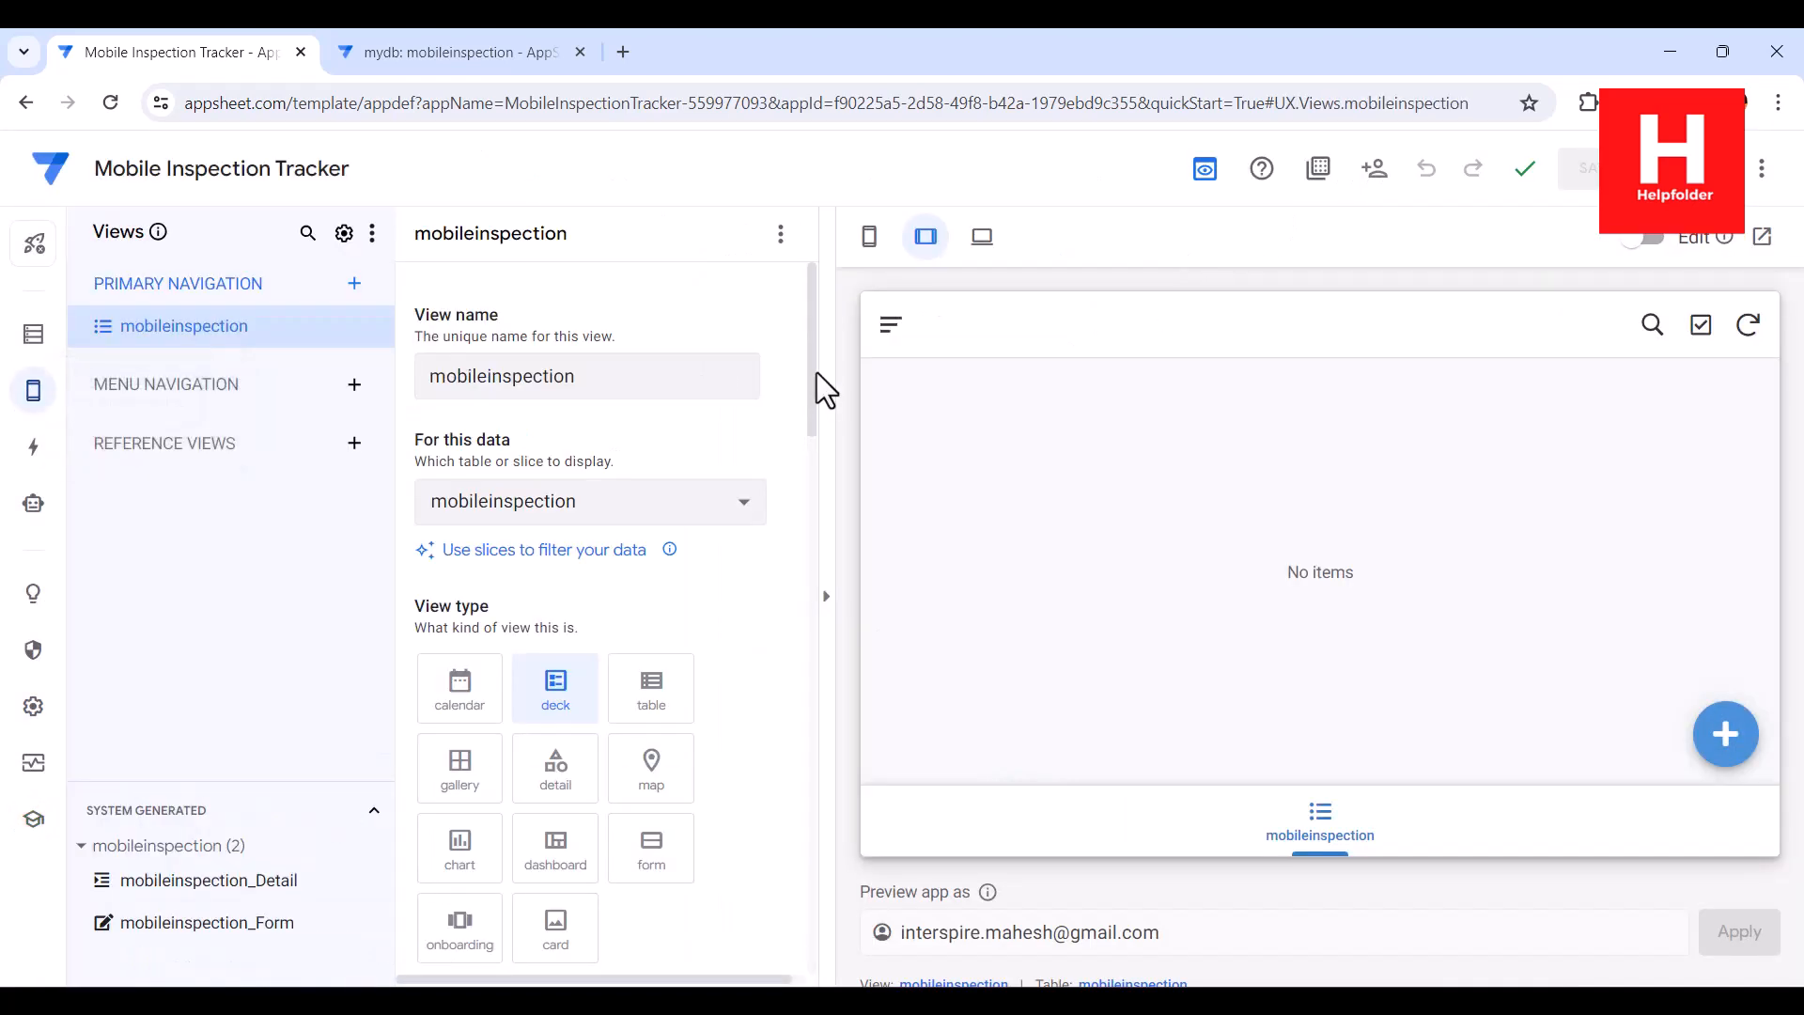
pyautogui.doubleClick(611, 375)
pyautogui.write('Mob')
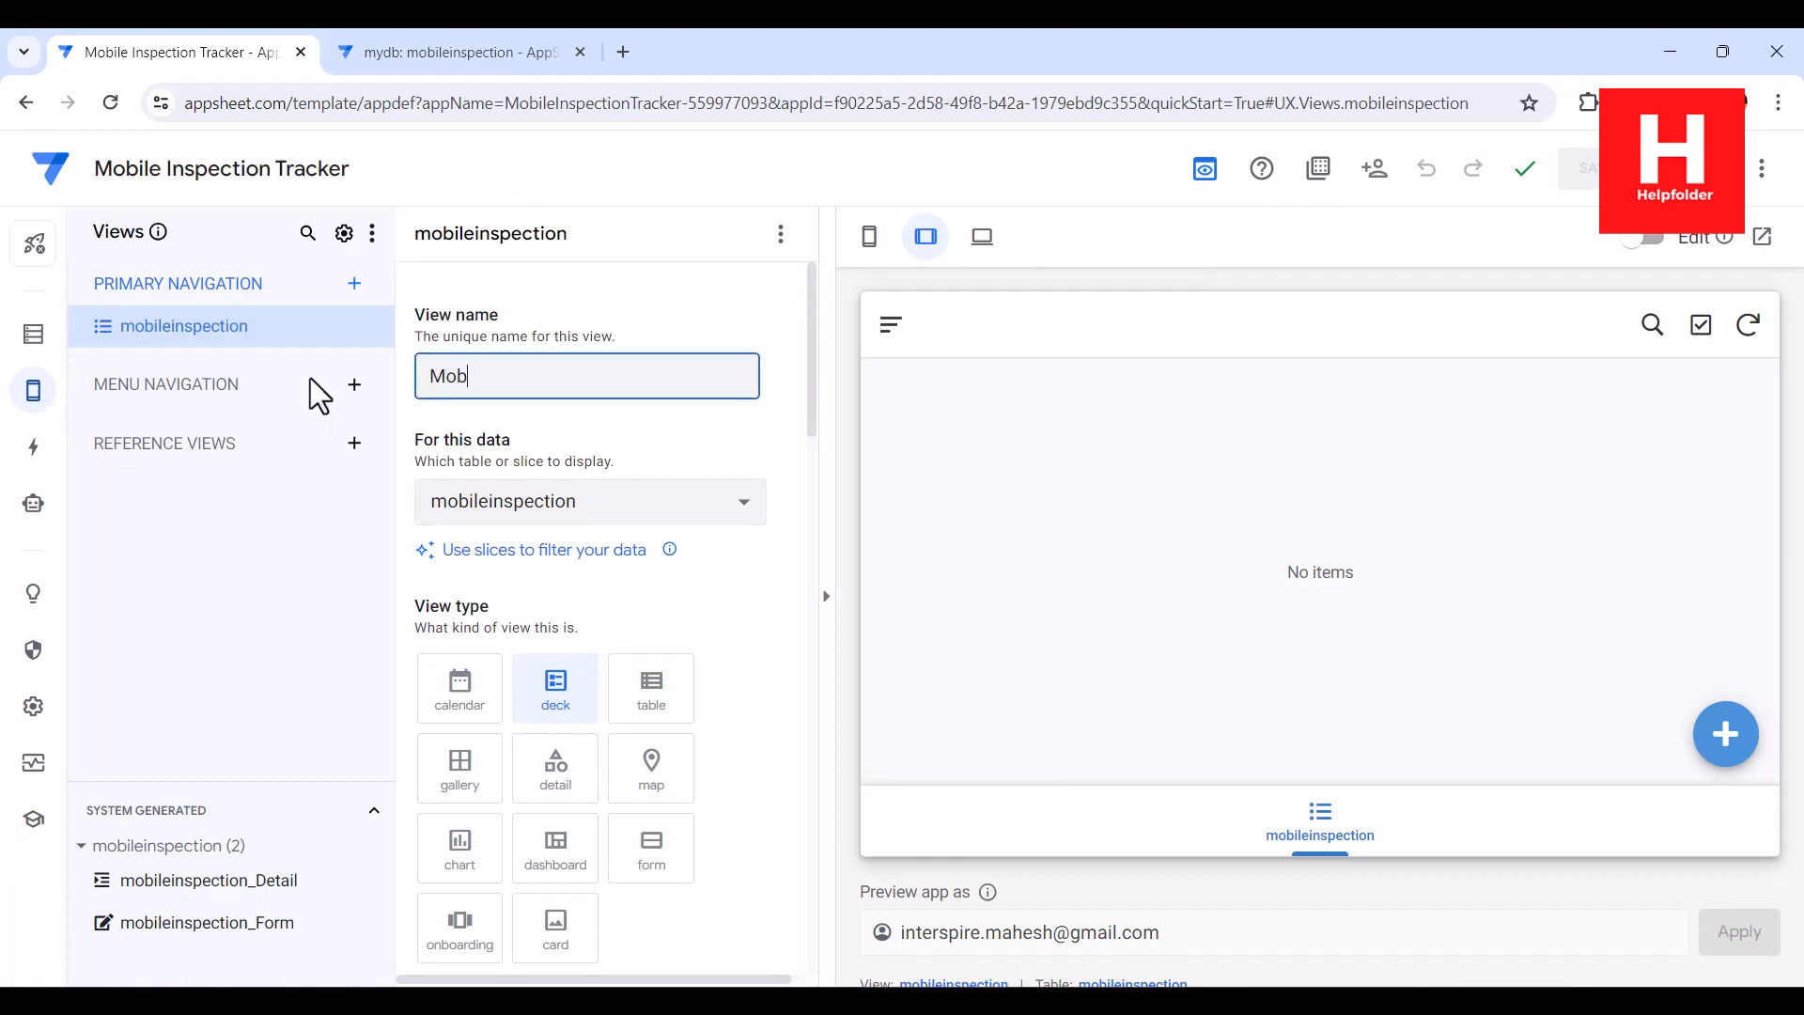
pyautogui.write('ile Inspection Tracker')
pyautogui.click(668, 691)
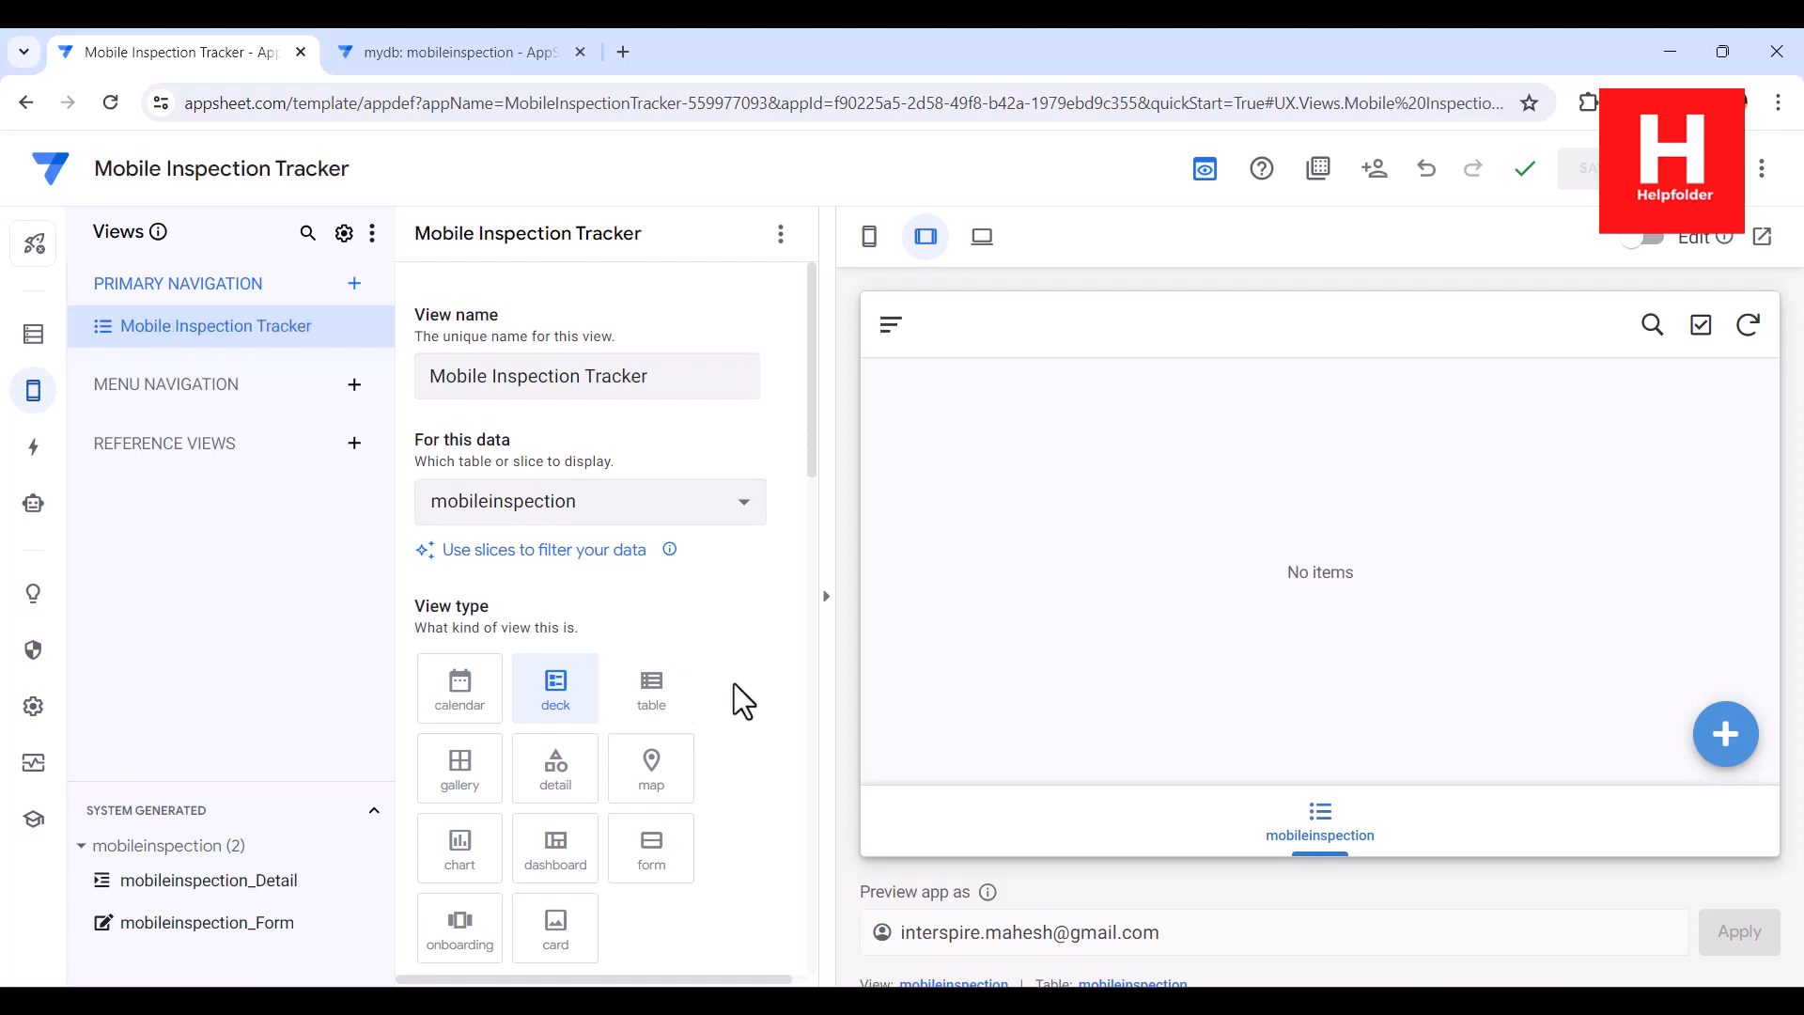
# Remove the Equipement grouping from the Mobile Inspection Tracker view and save the app
pyautogui.moveTo(809, 470); pyautogui.dragTo(808, 709)
pyautogui.click(680, 582)
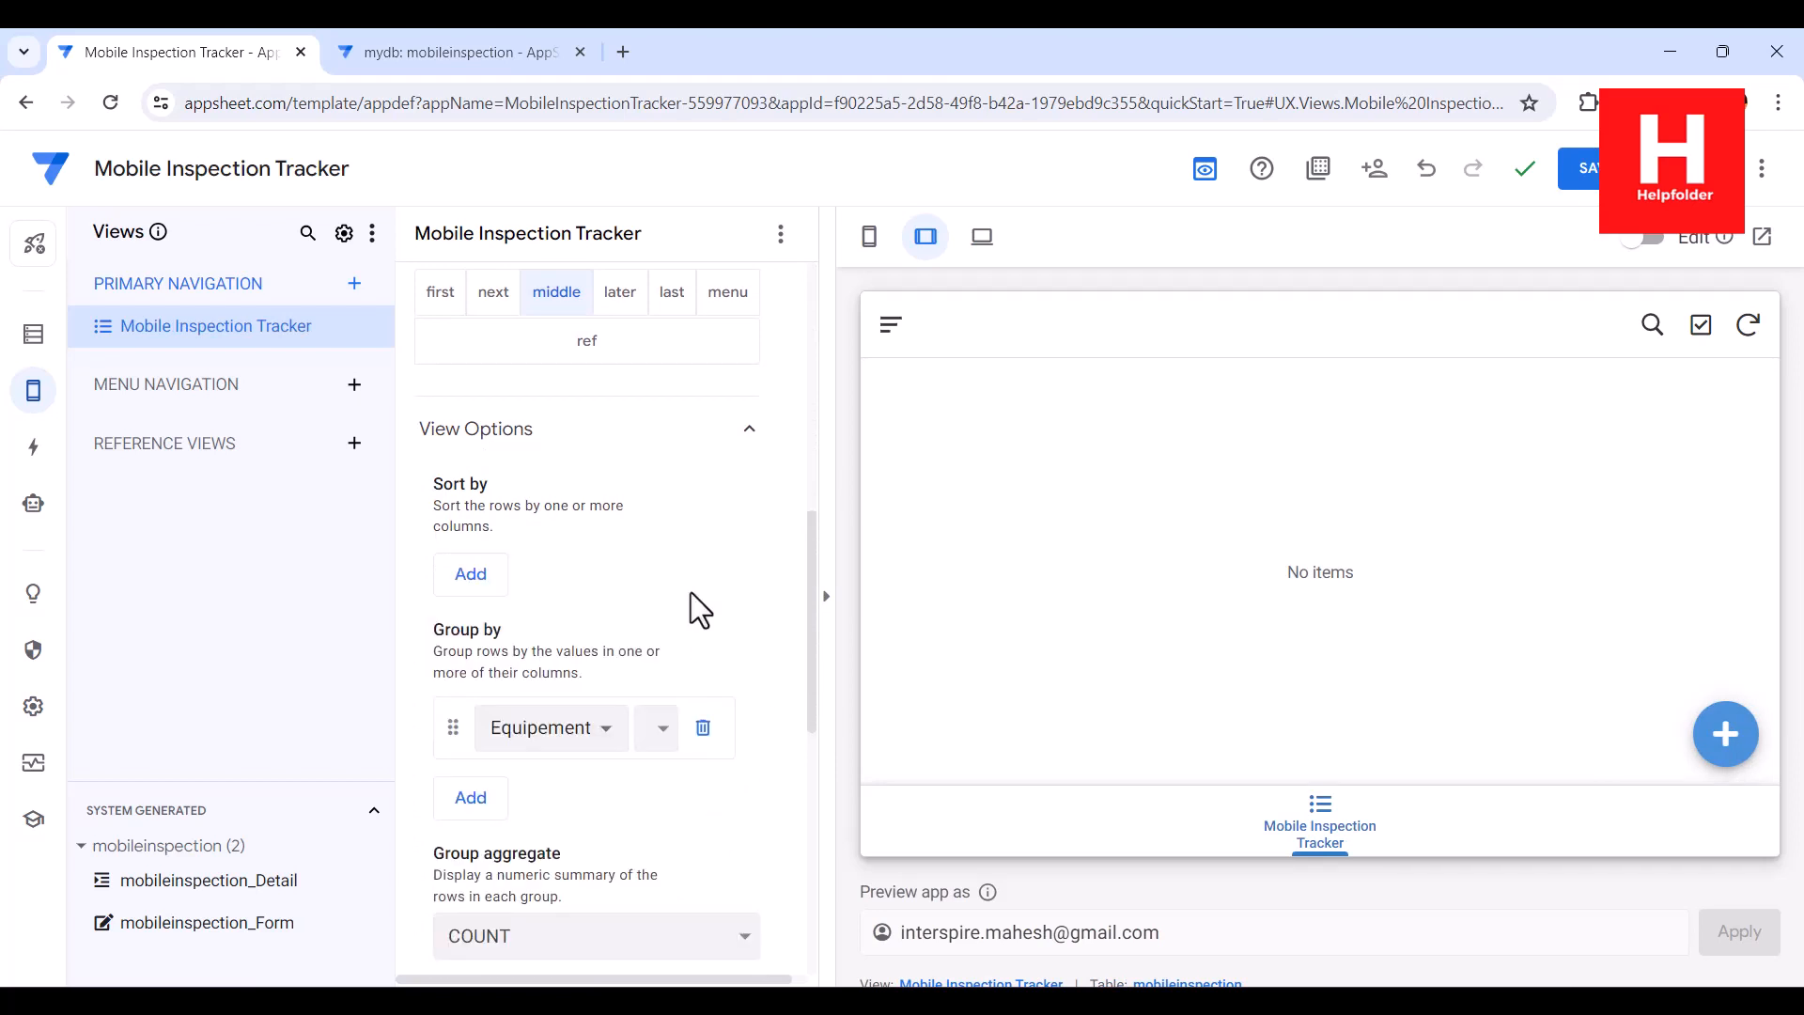
pyautogui.click(703, 728)
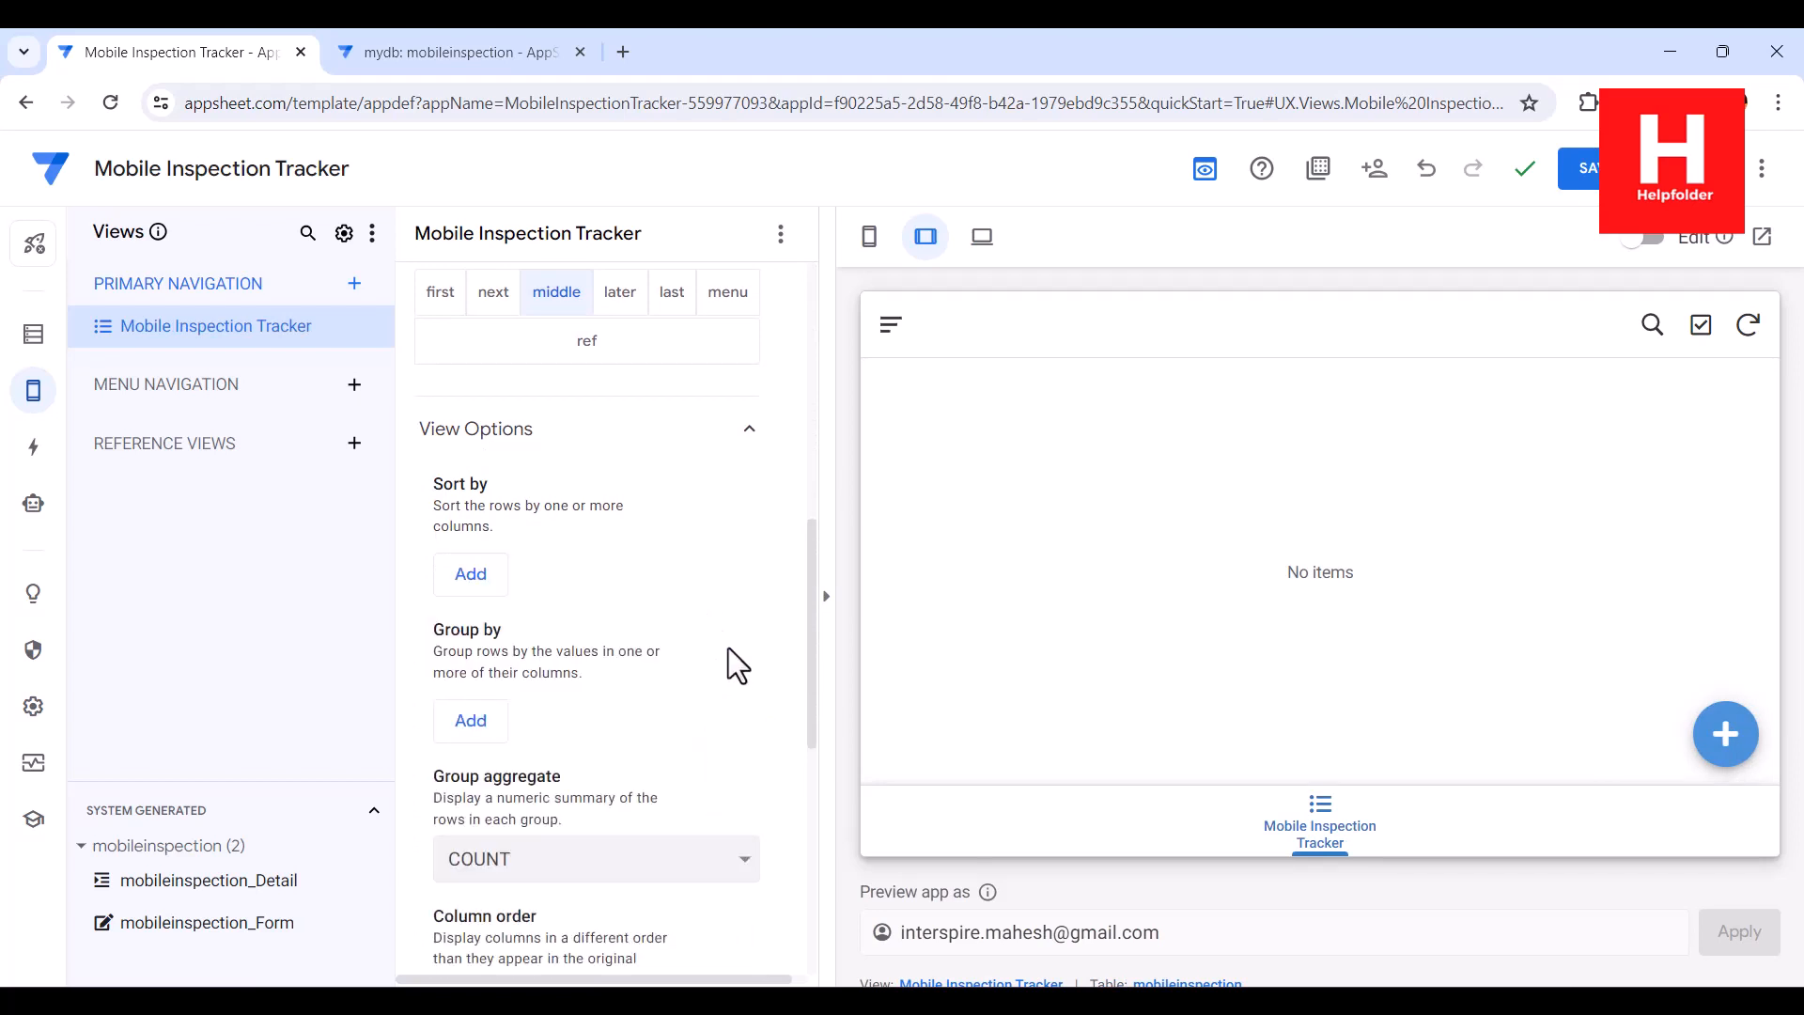
pyautogui.click(1588, 171)
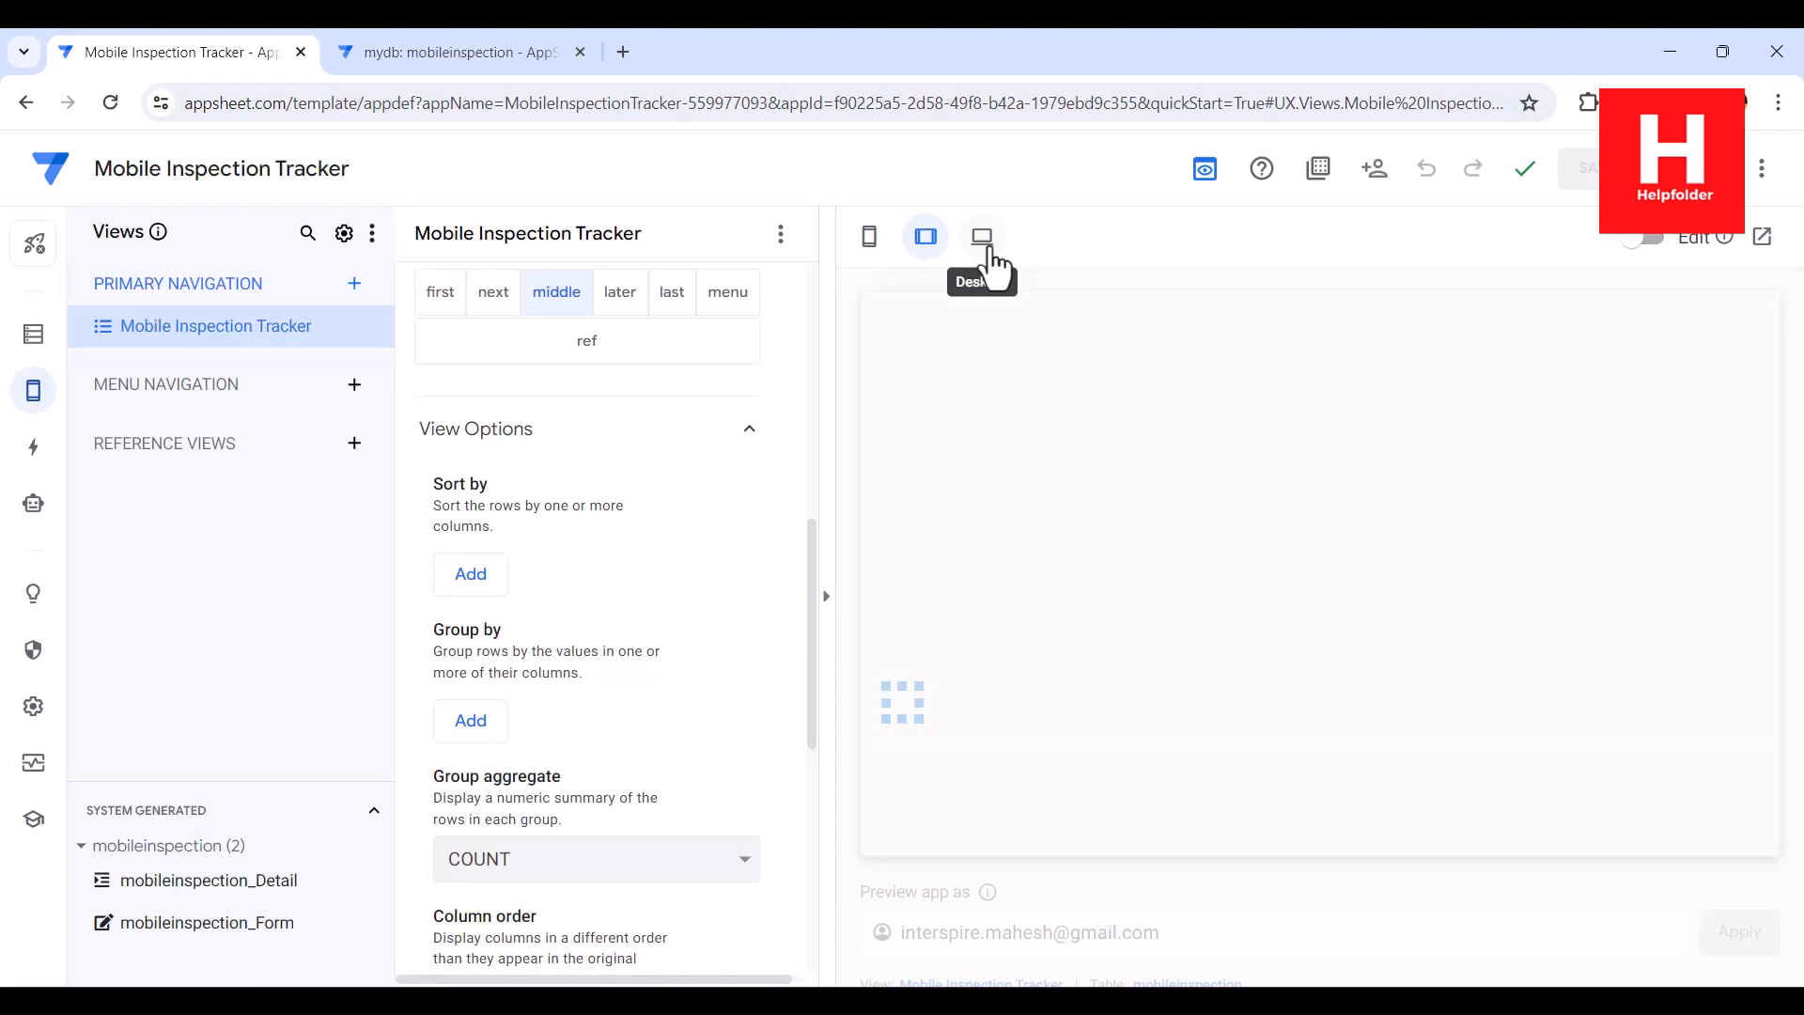
# Open the app's desktop preview in its own browser tab and start a new inspection record dated 04-01-2024
pyautogui.click(989, 246)
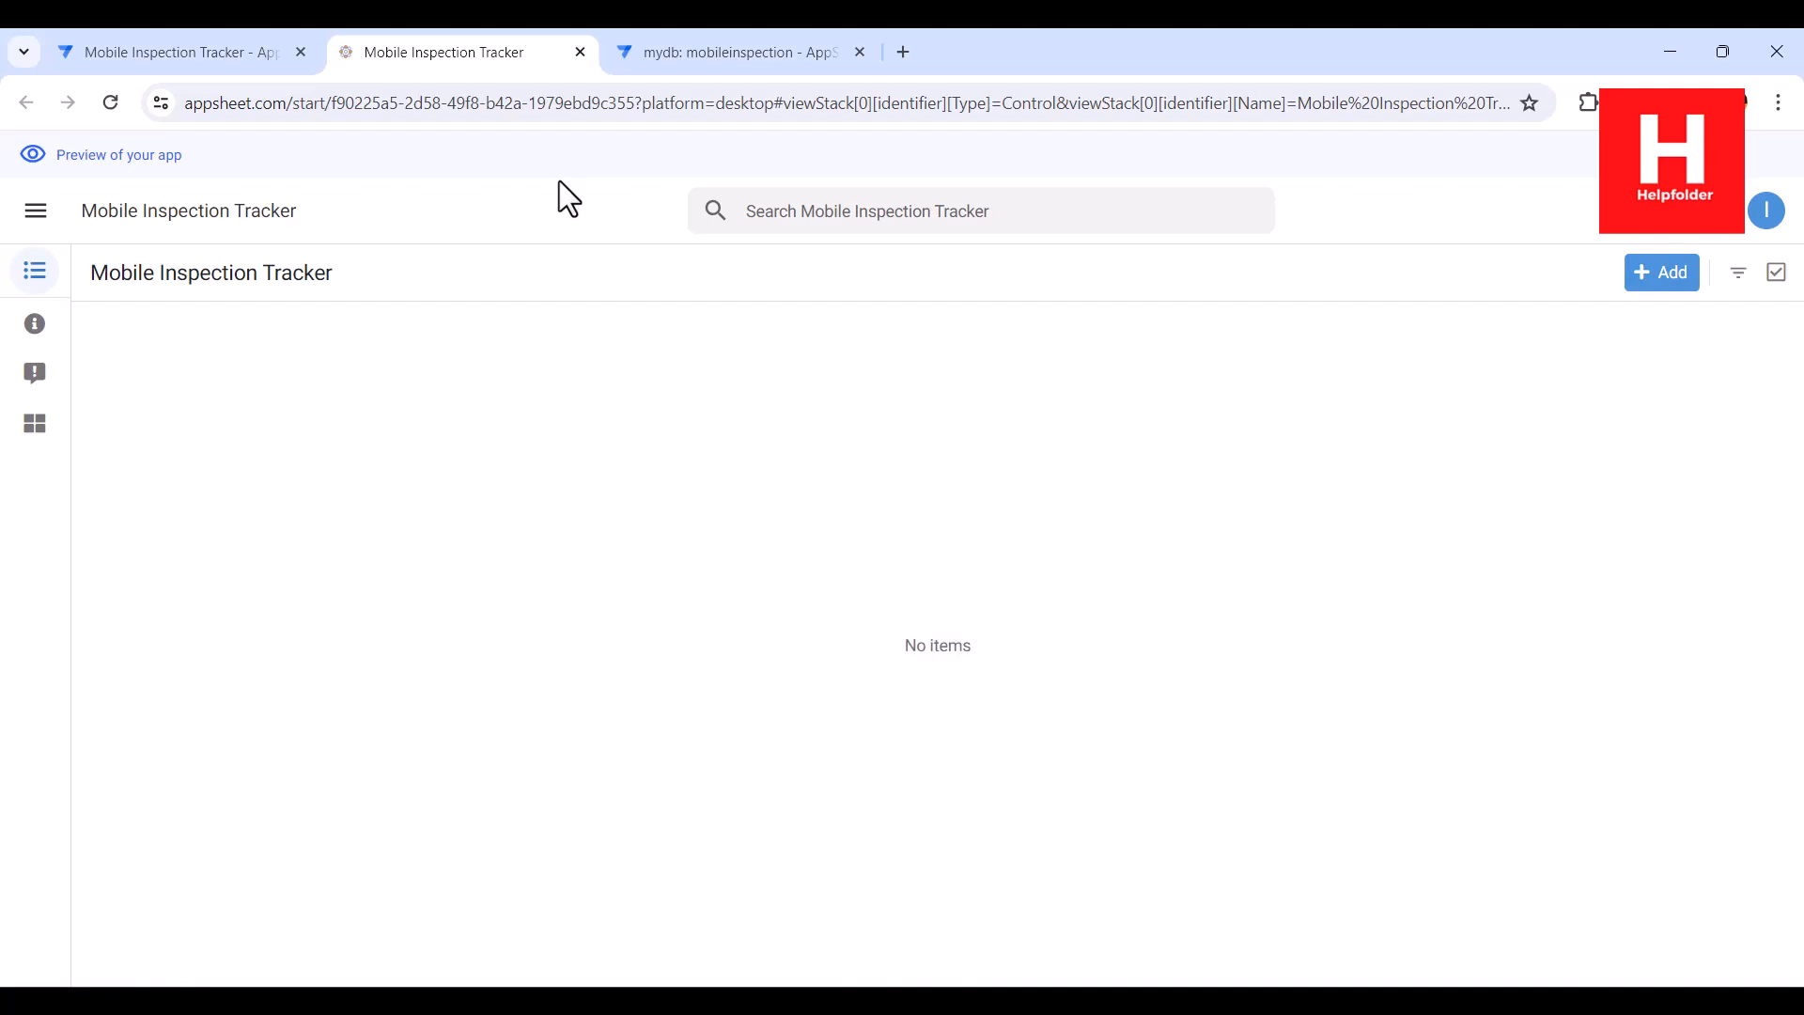
pyautogui.click(1659, 275)
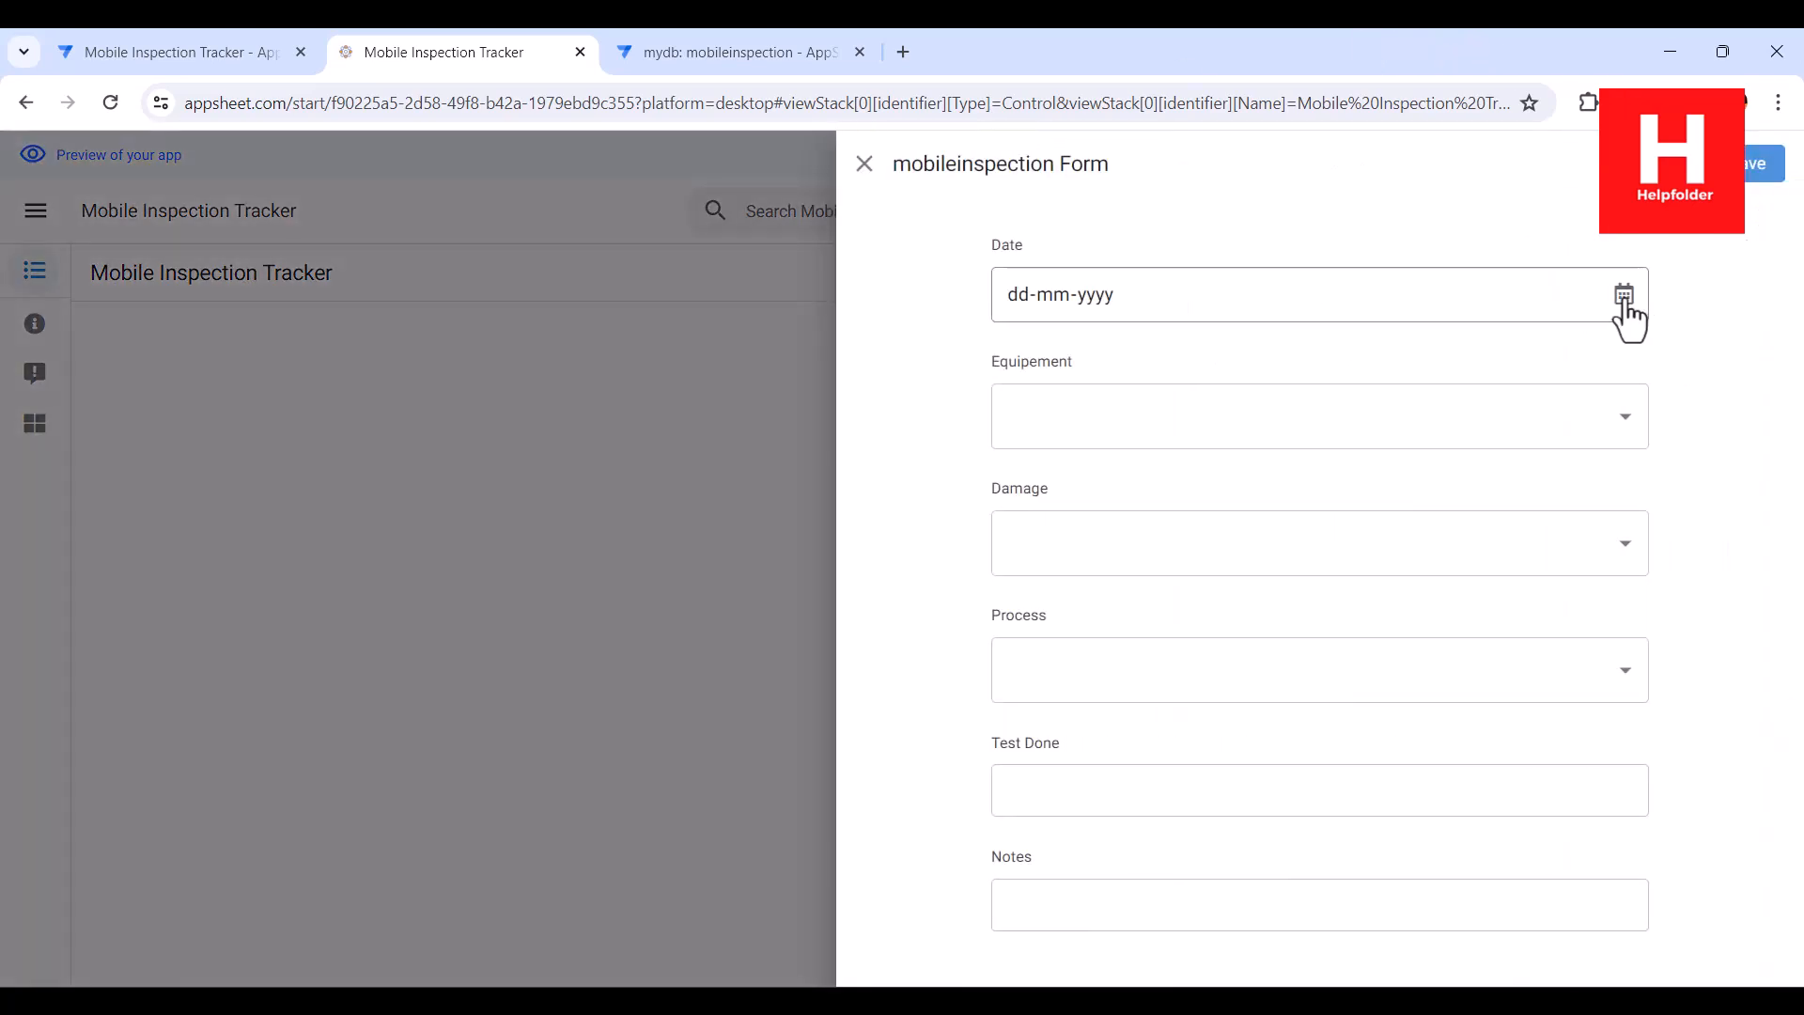
pyautogui.click(1625, 303)
pyautogui.click(1154, 424)
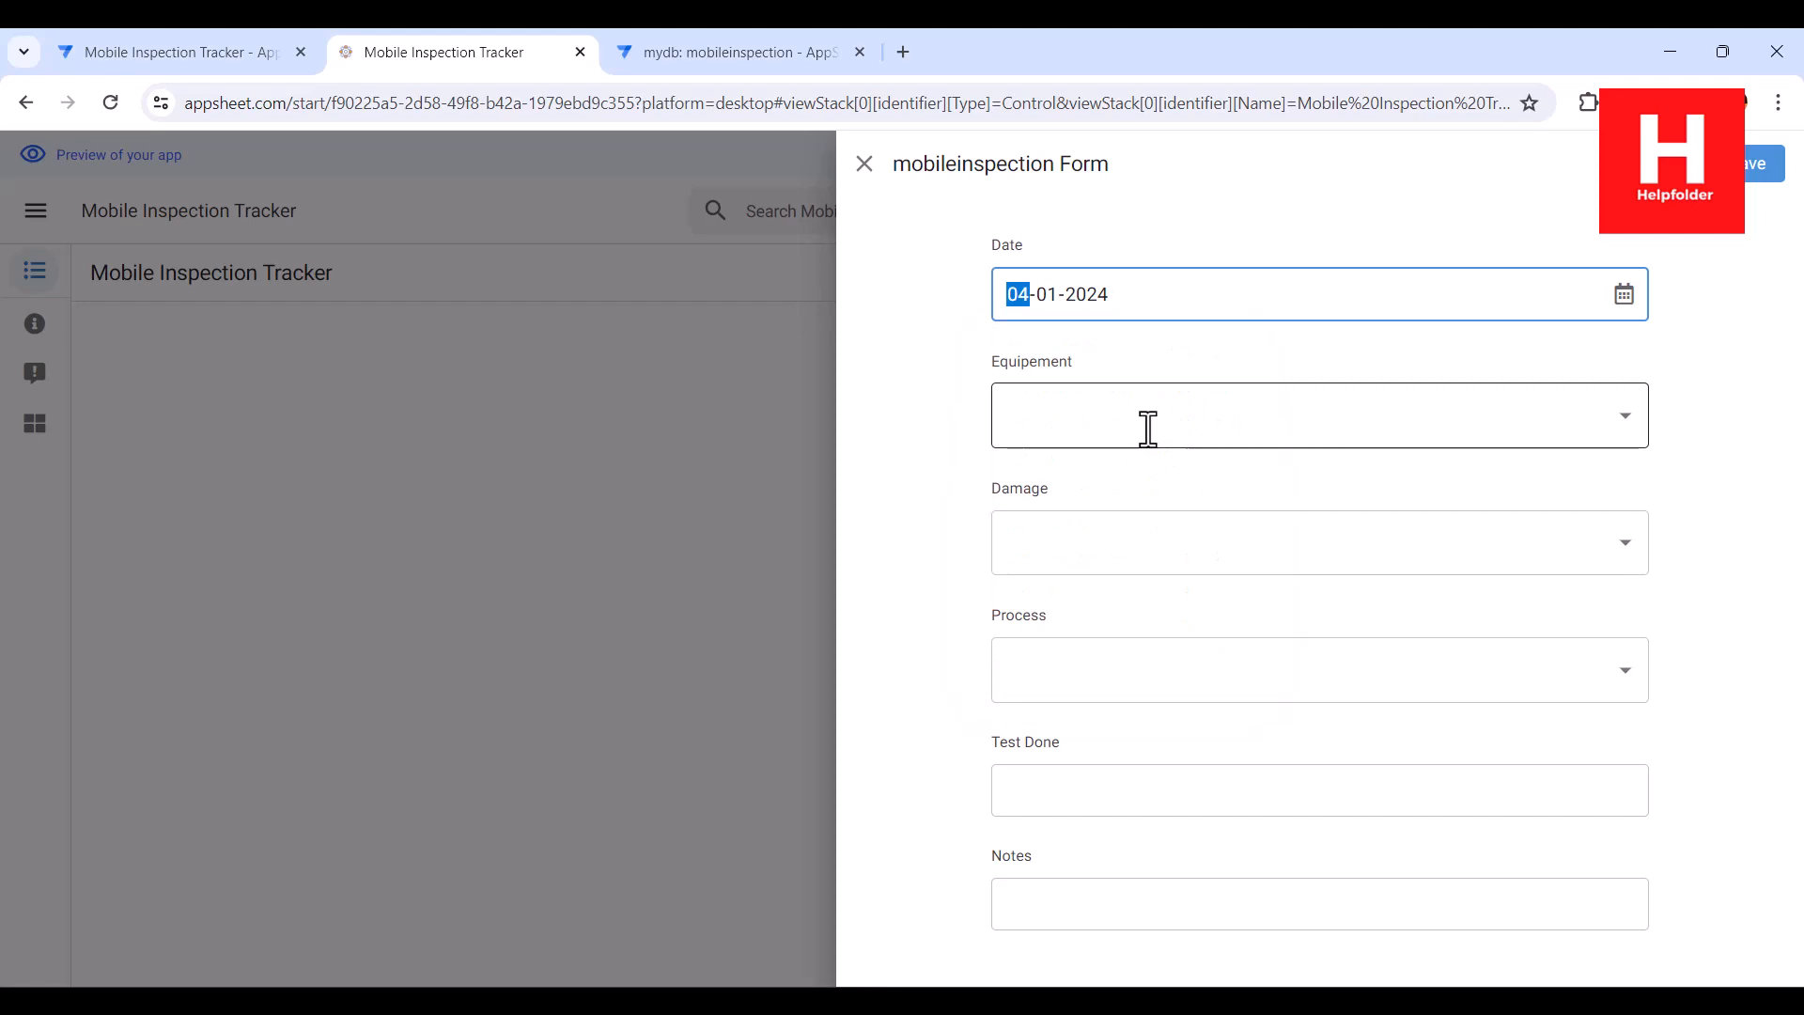
# Set the record's Equipement to Yes, Damage to No and Process to Yes
pyautogui.click(1066, 420)
pyautogui.click(1069, 481)
pyautogui.click(1071, 542)
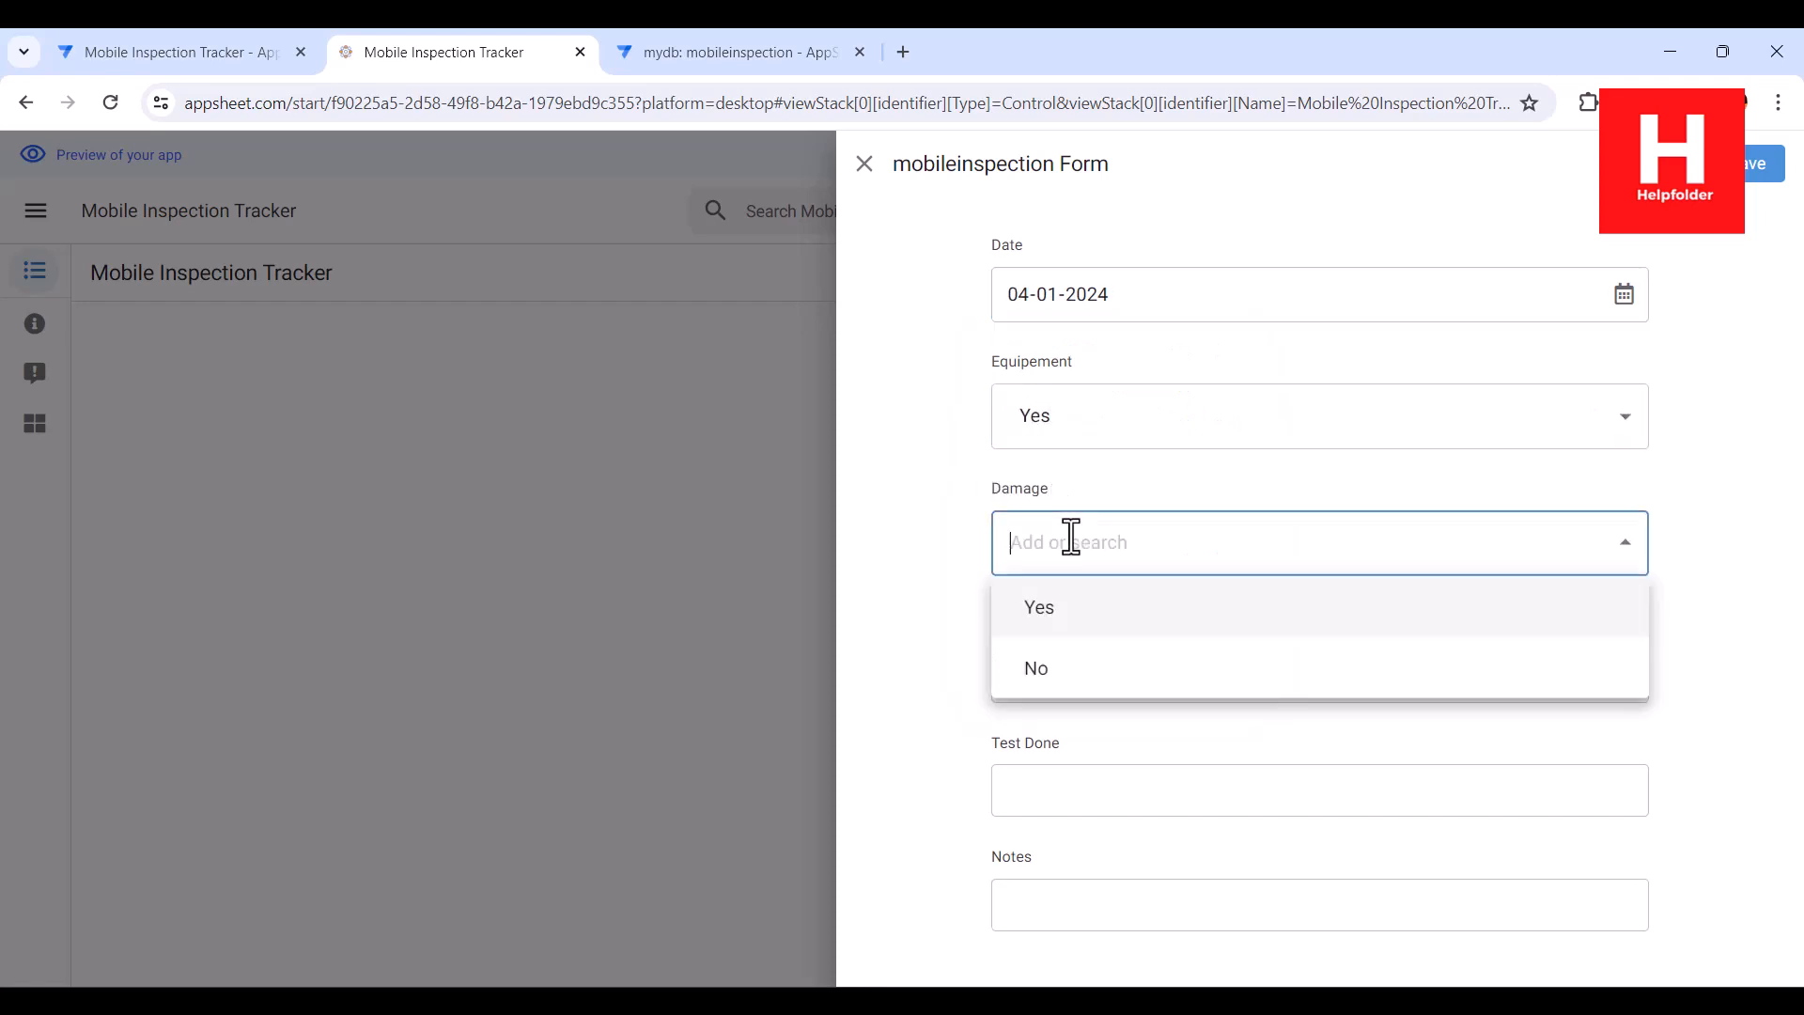
pyautogui.click(1075, 669)
pyautogui.click(1076, 669)
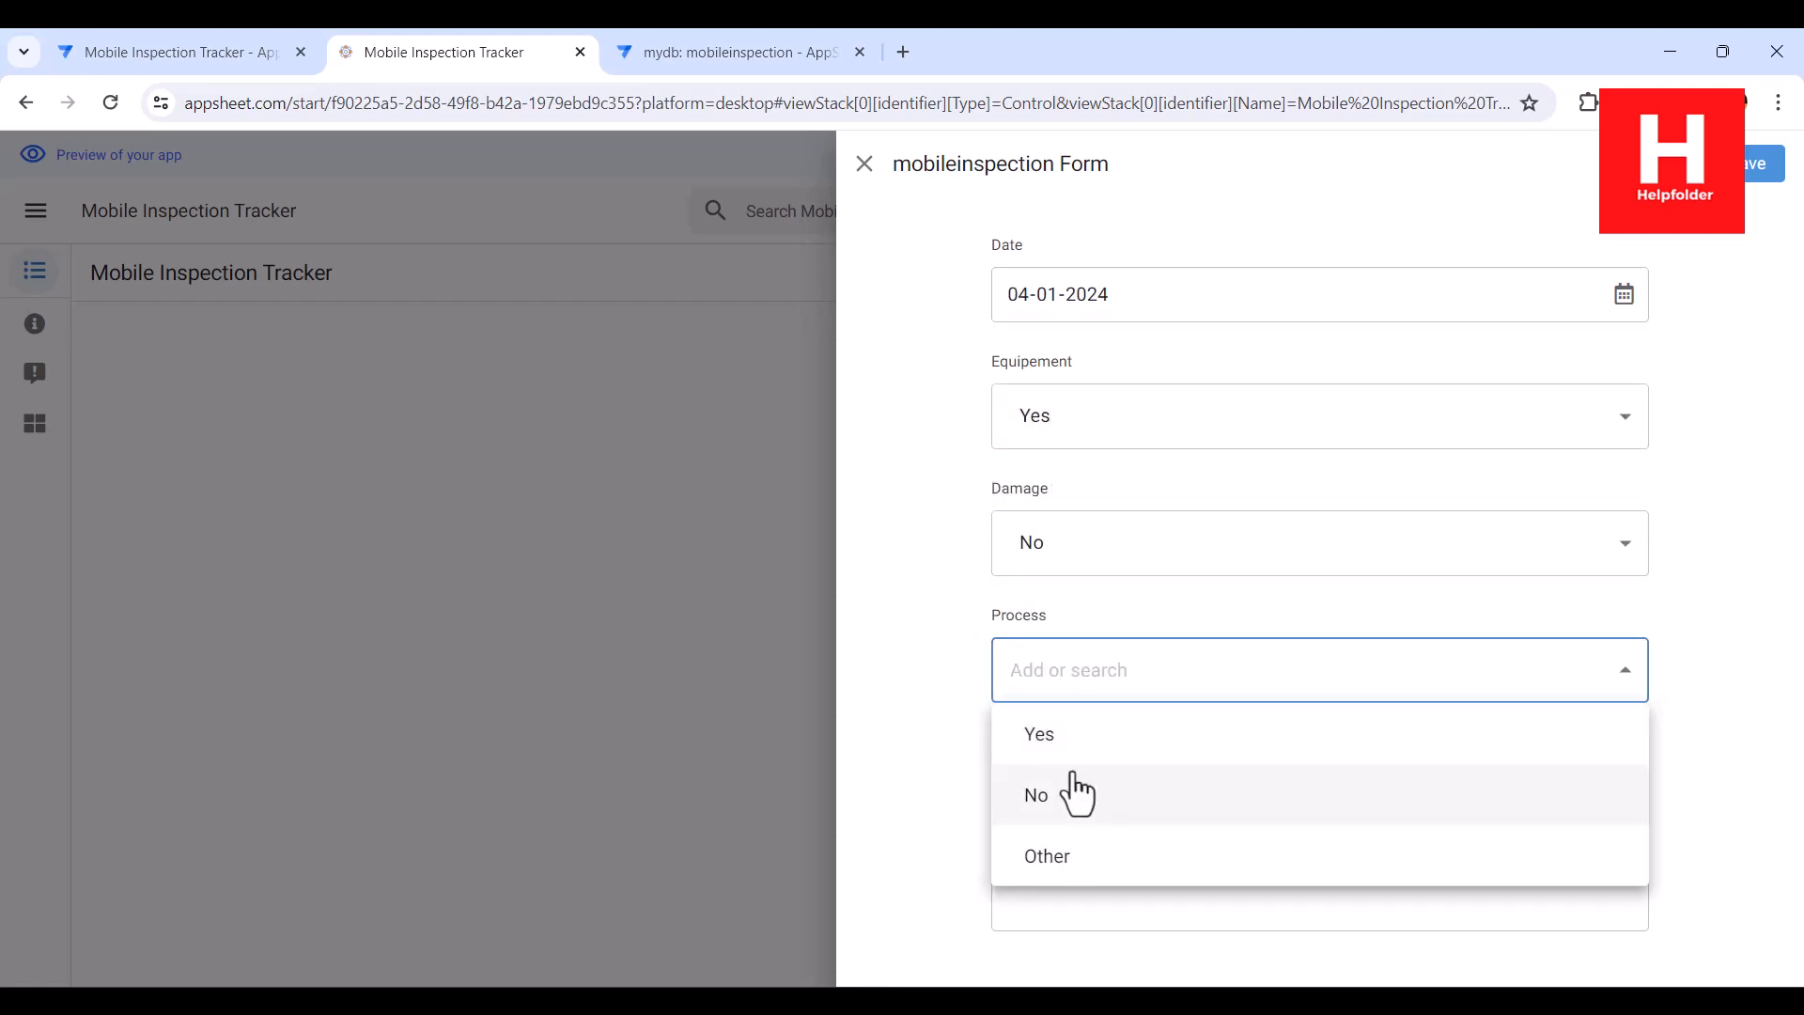
pyautogui.click(1057, 743)
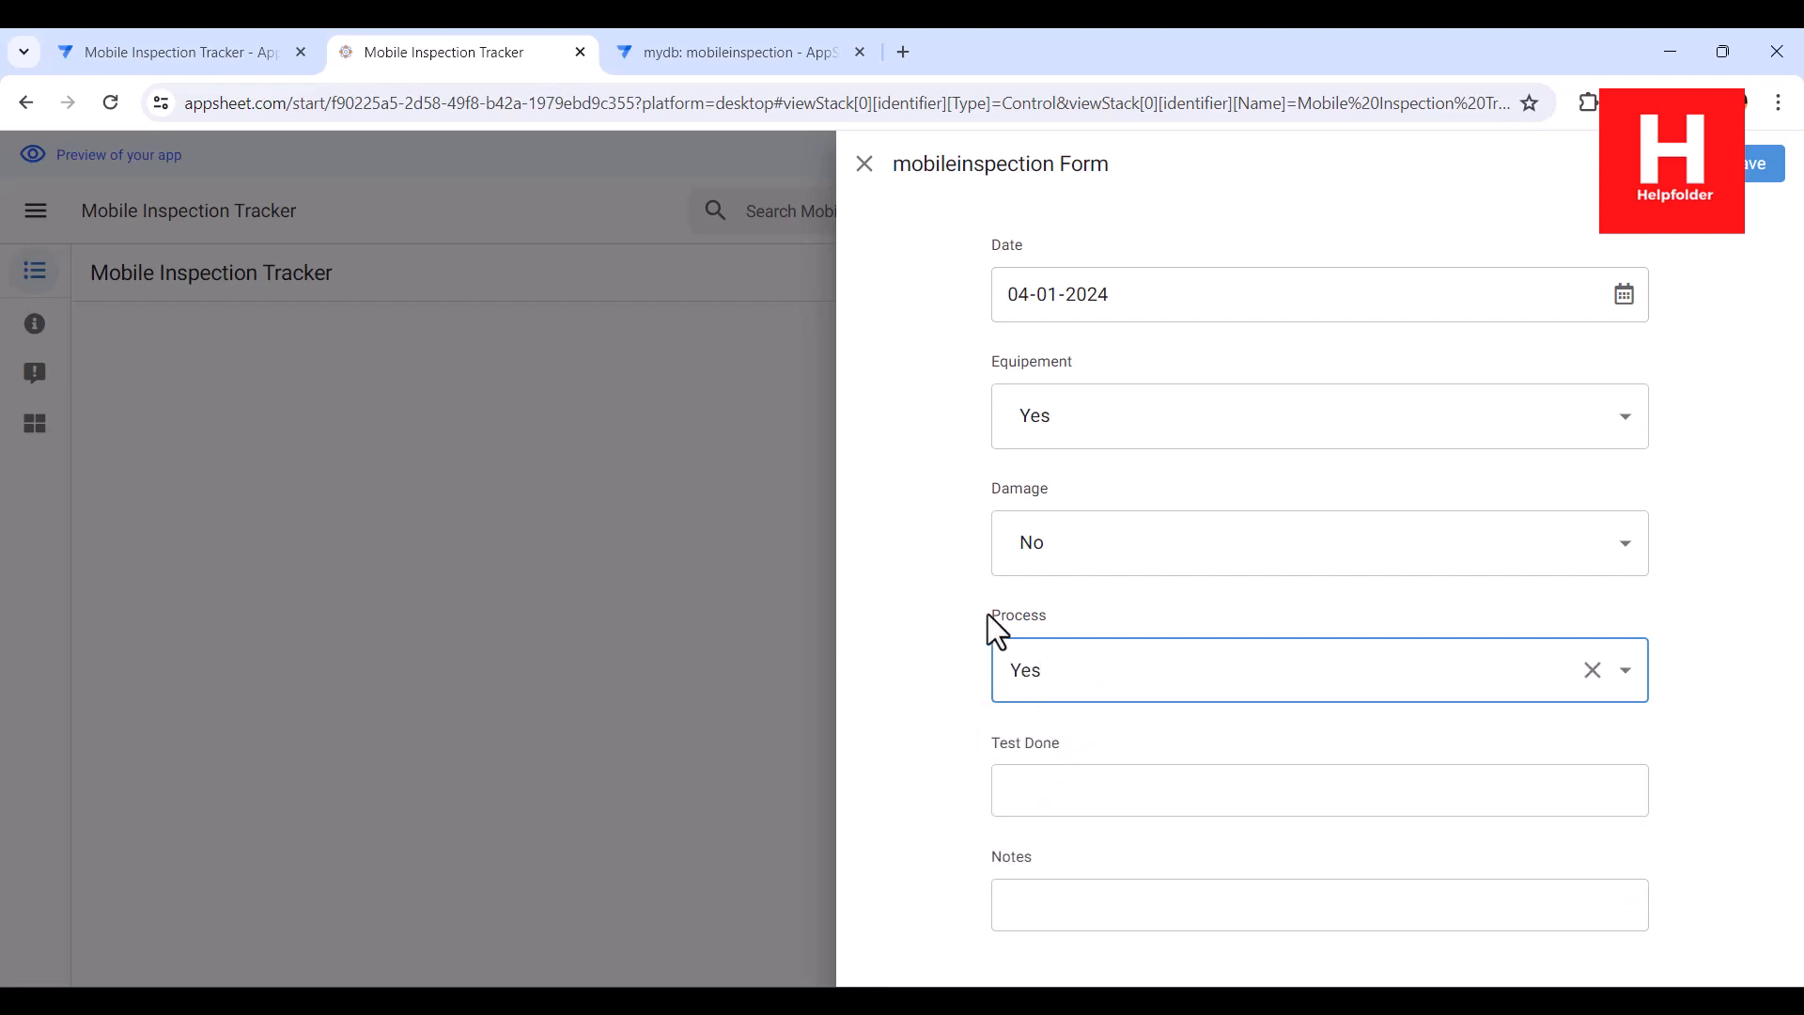
# Enter "manual test" as the record's Test Done value and save the record
pyautogui.click(1031, 789)
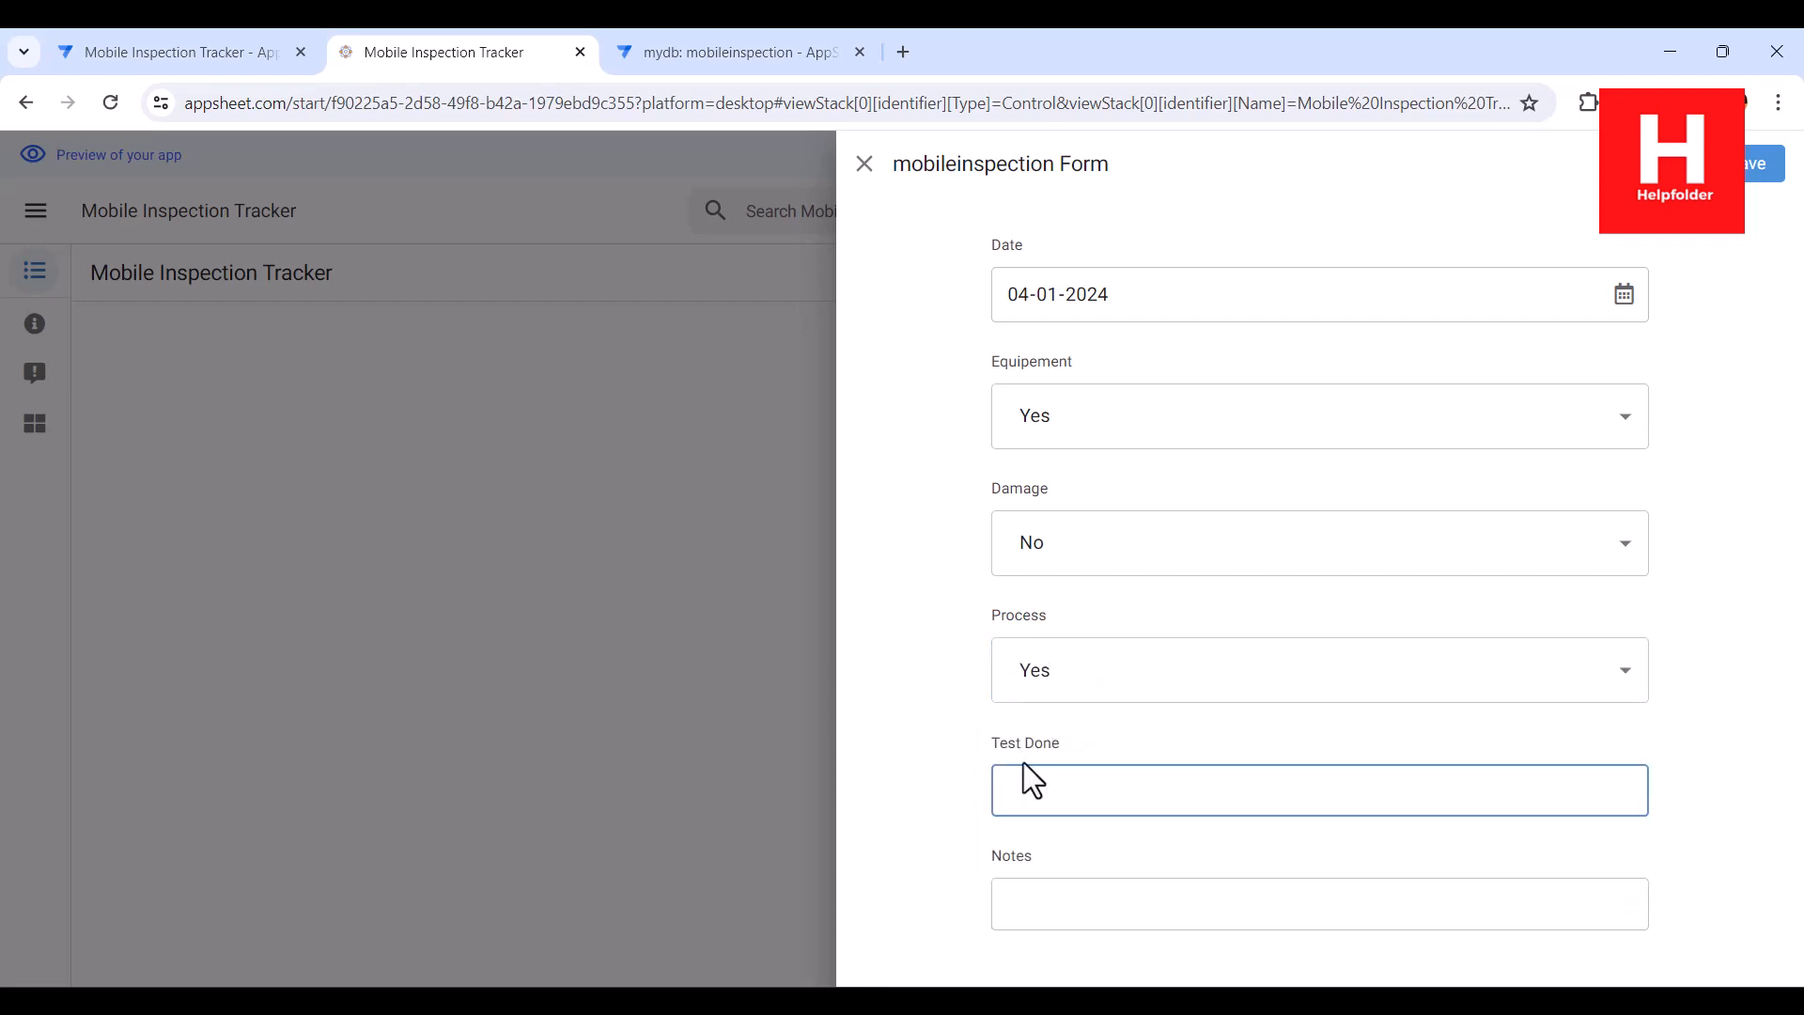
pyautogui.write('manual test')
pyautogui.click(1759, 169)
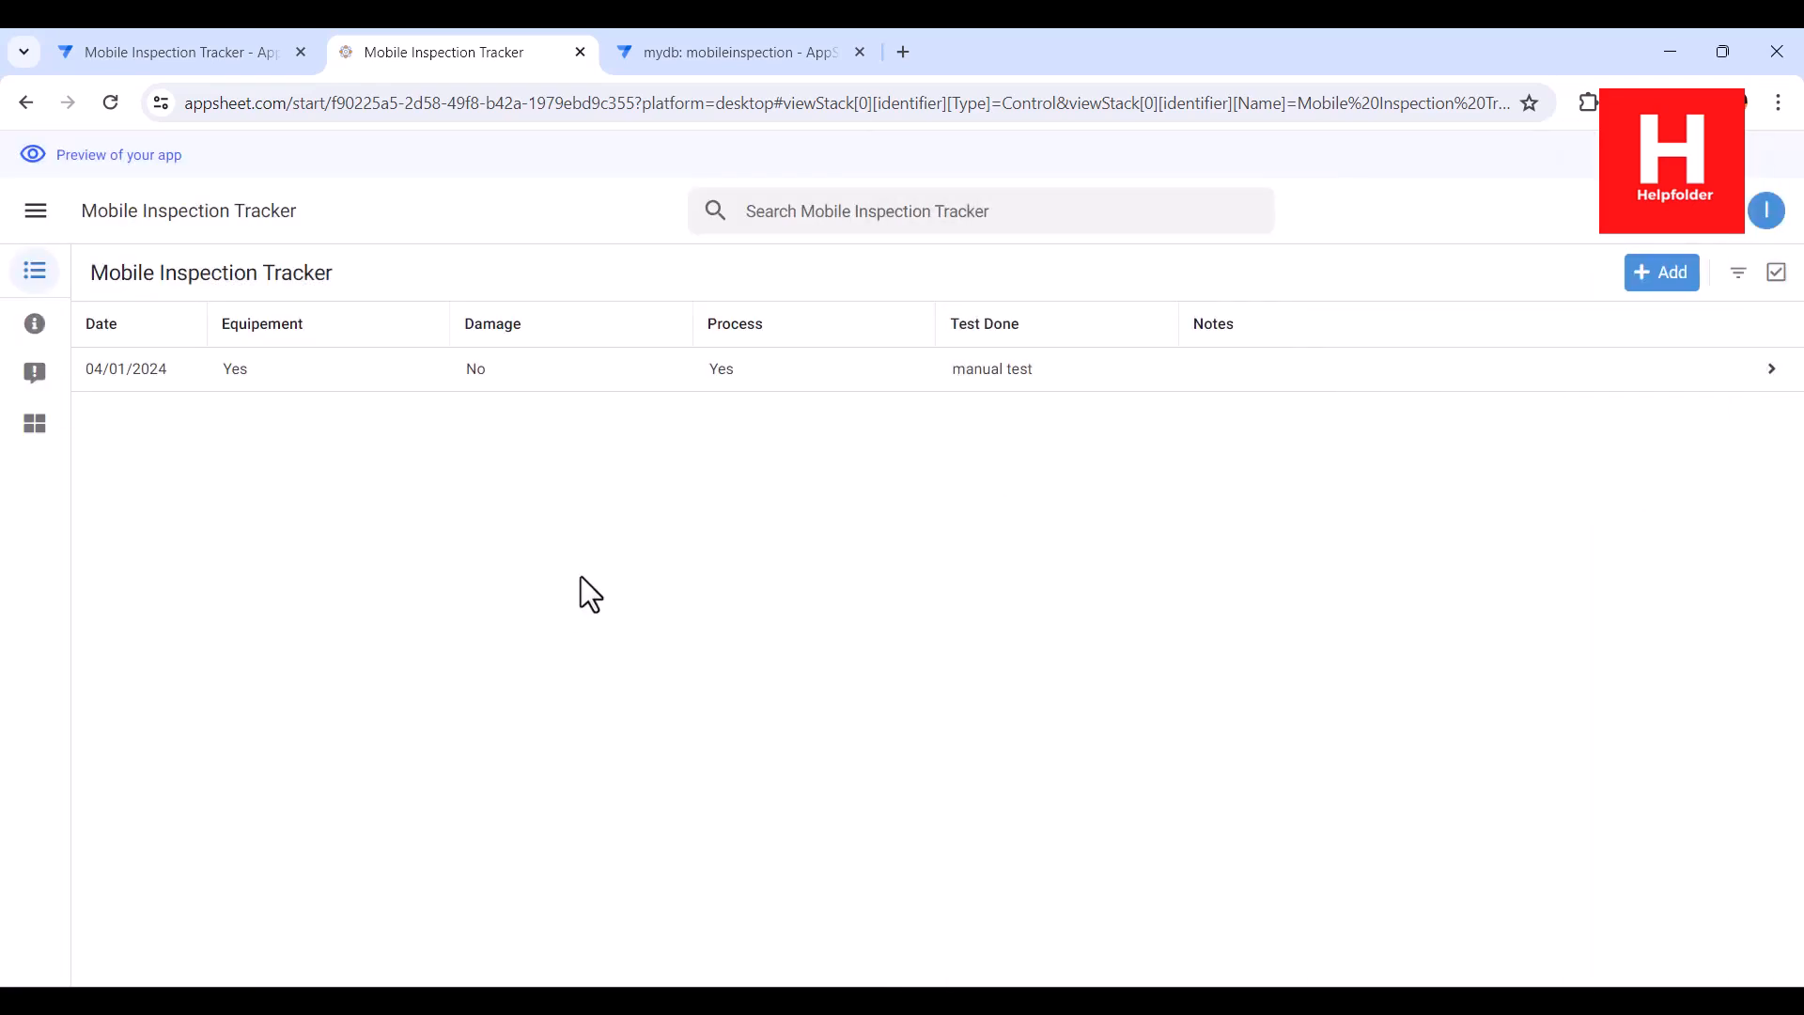